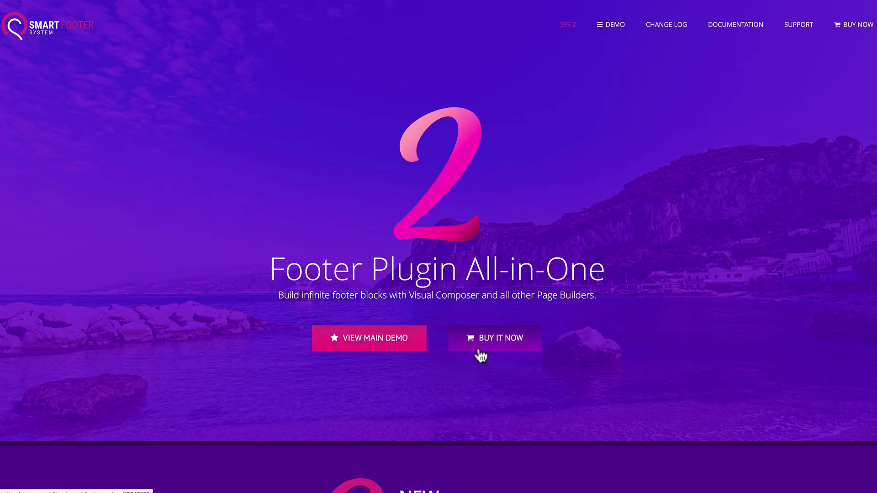
Browse the Smart Footer System site and open the Slide Up Footer 2 demo from the DEMO gallery
scroll(480, 354, "down", 8)
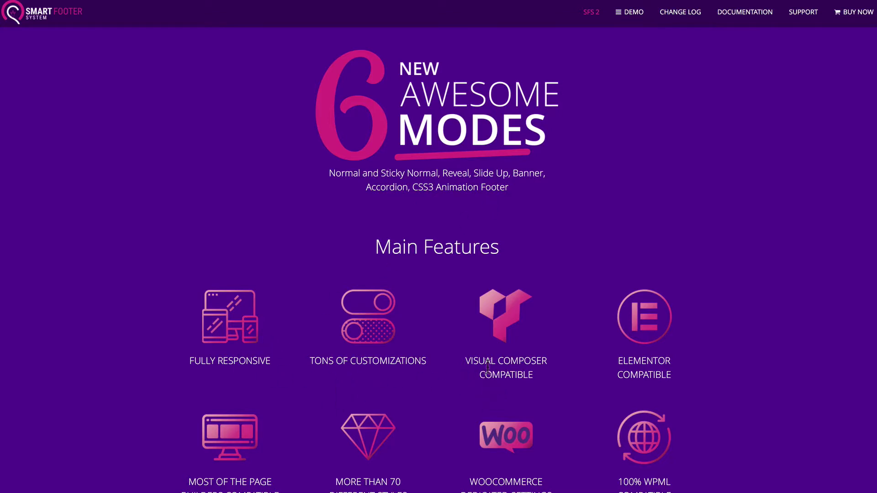
scroll(646, 357, "down", 3)
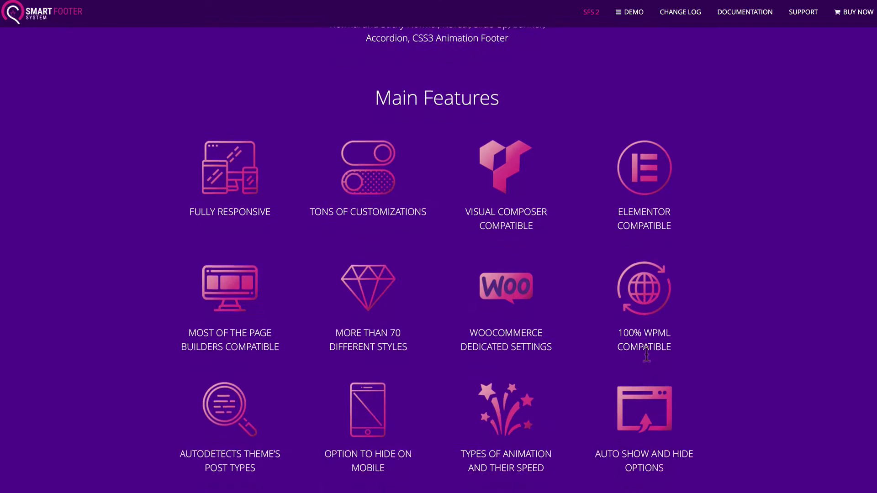
scroll(646, 354, "down", 2)
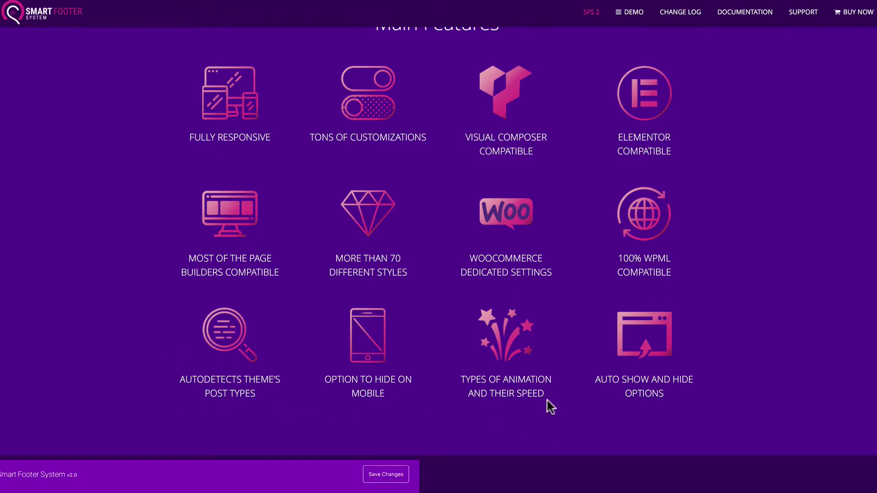
scroll(659, 375, "down", 8)
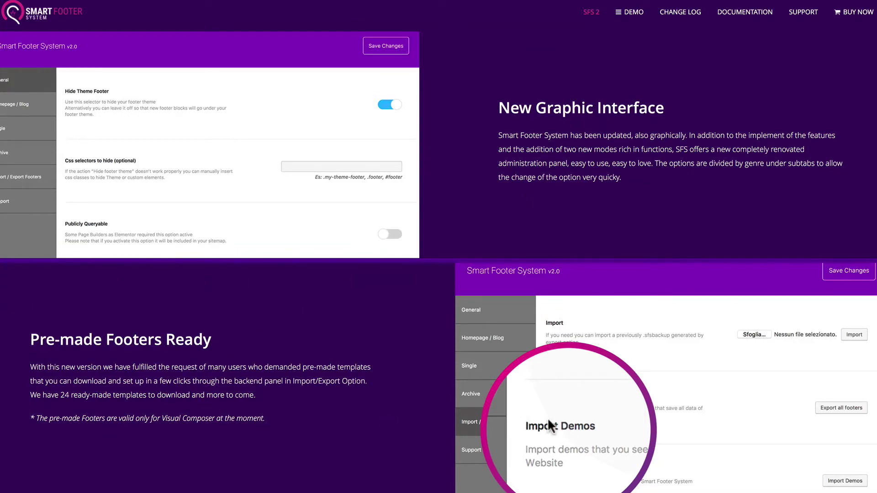
scroll(547, 417, "down", 7)
scroll(547, 417, "down", 2)
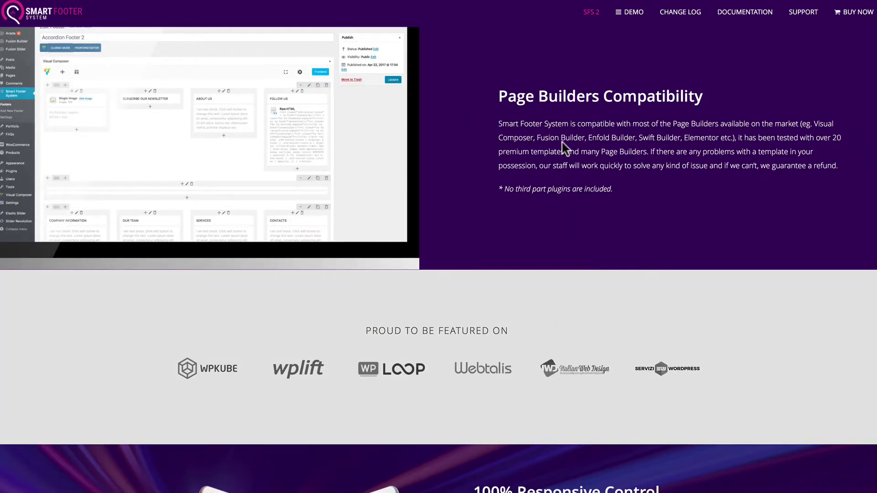
scroll(565, 147, "down", 7)
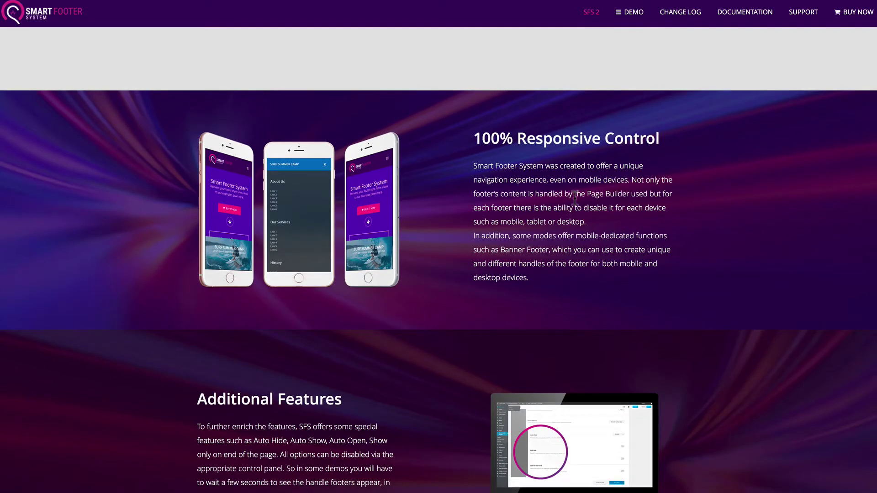
scroll(574, 196, "down", 6)
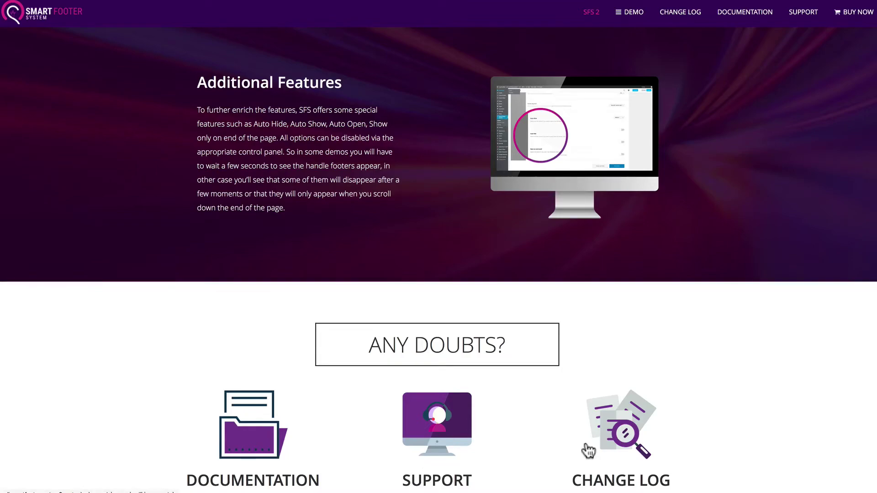
scroll(587, 451, "up", 20)
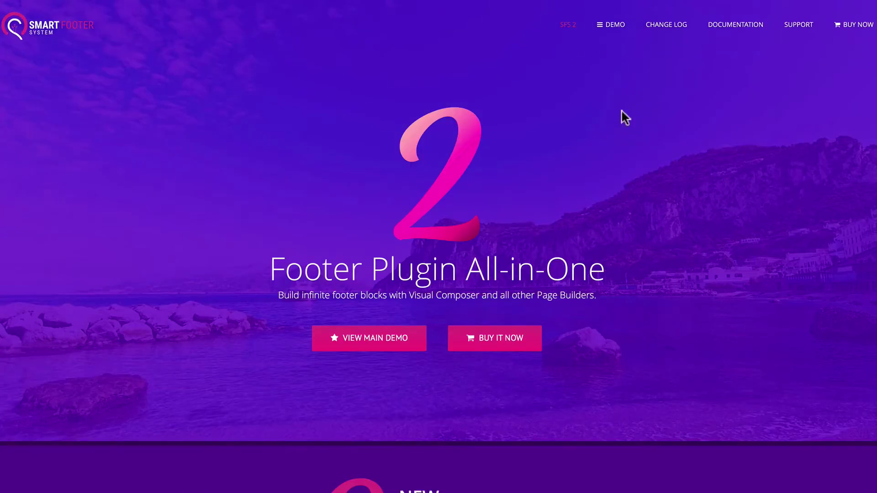
left_click(611, 28)
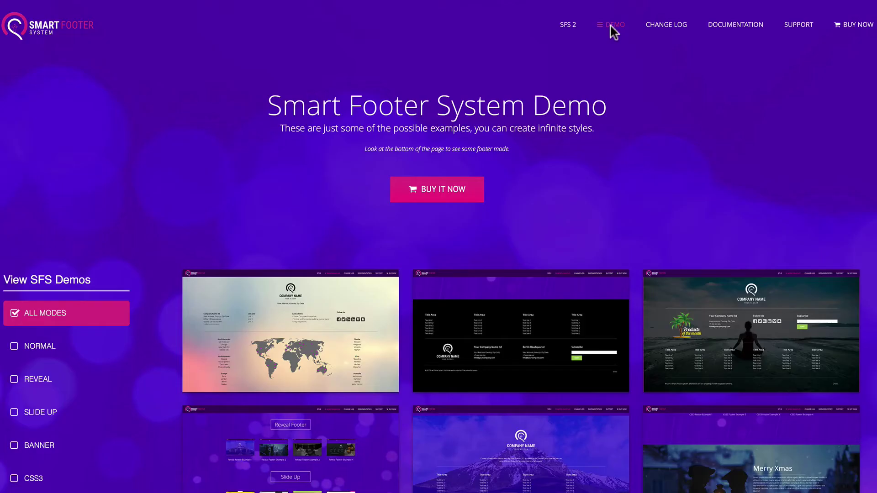
scroll(157, 220, "down", 3)
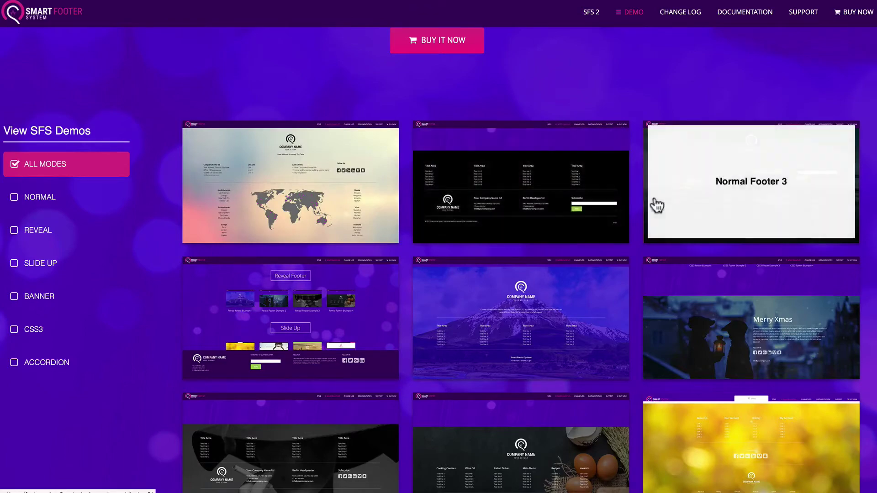
scroll(656, 205, "down", 10)
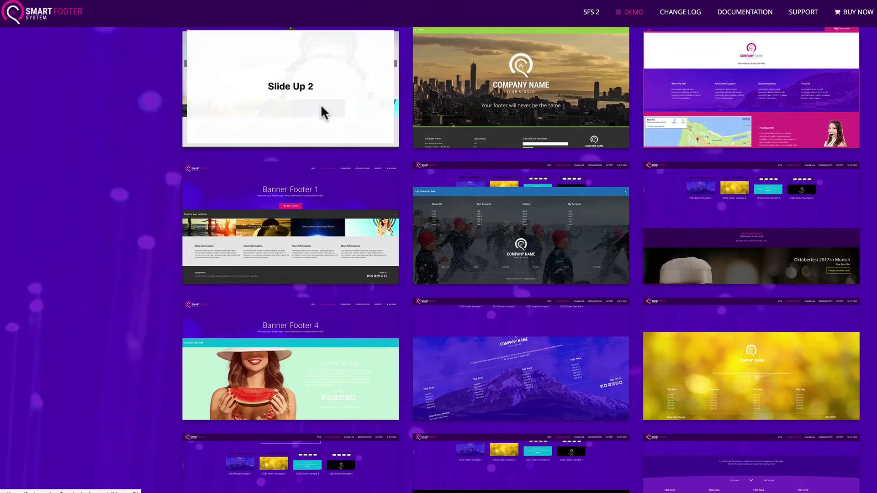
left_click(321, 106)
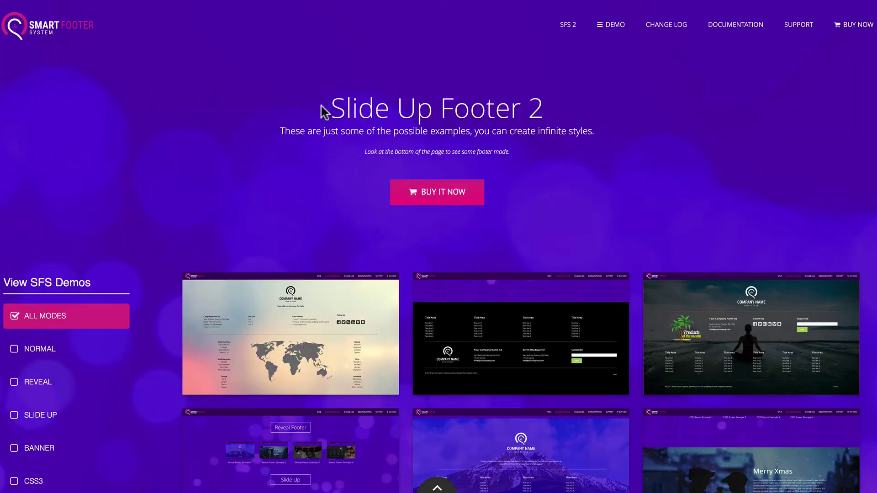
Slide the Slide Up 2 footer open with its bottom arrow tab, then close it with ×
scroll(321, 106, "down", 20)
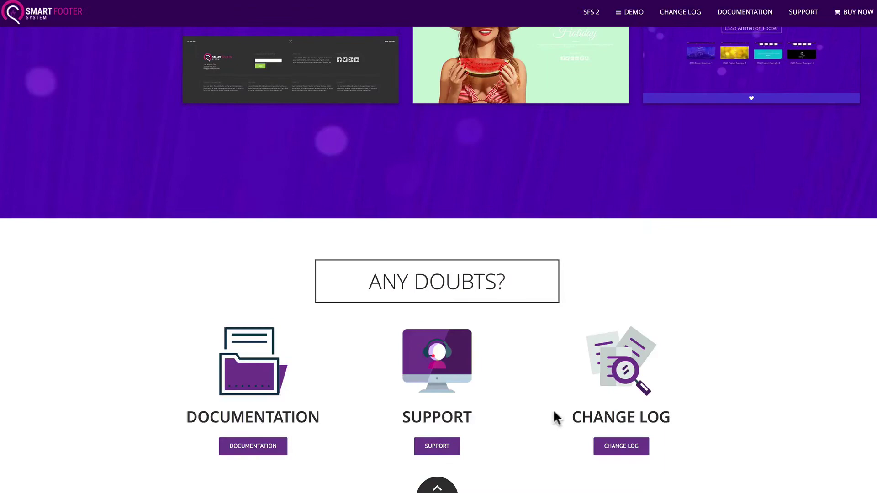
left_click(439, 488)
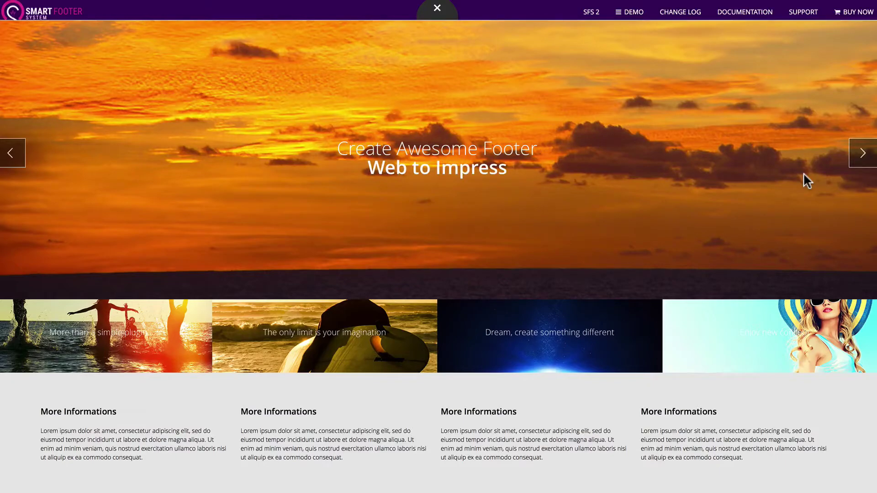
left_click(437, 9)
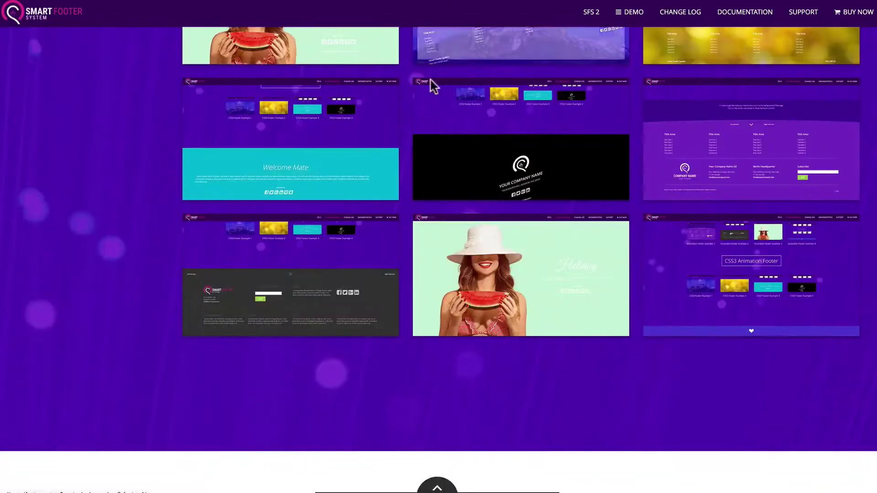
scroll(114, 178, "up", 5)
scroll(114, 181, "up", 10)
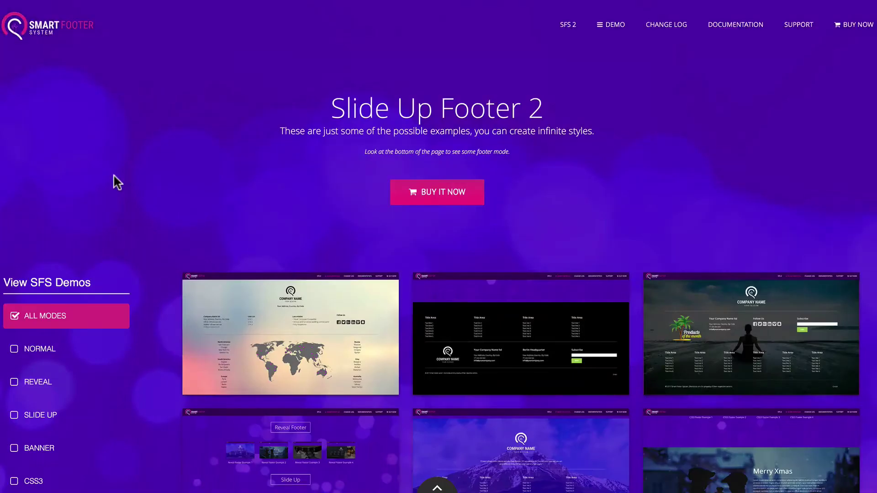
View the plugin's changelog, then read through the Documentation guide
left_click(680, 31)
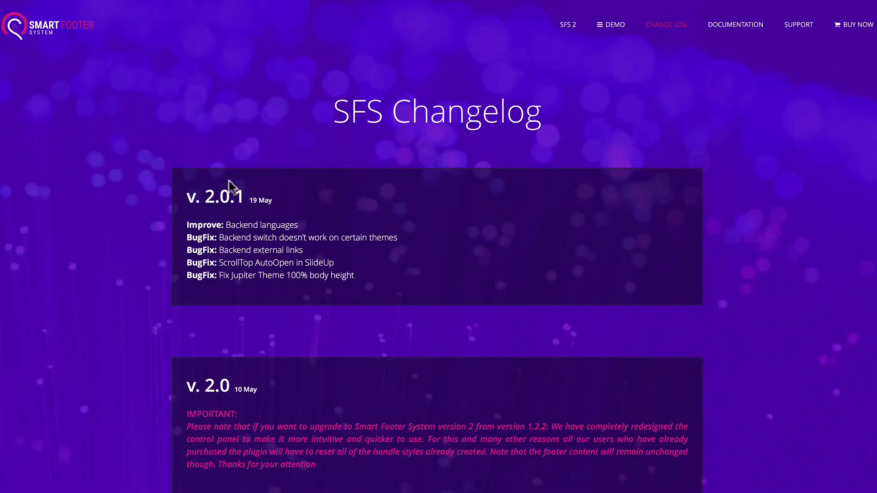
left_click(736, 28)
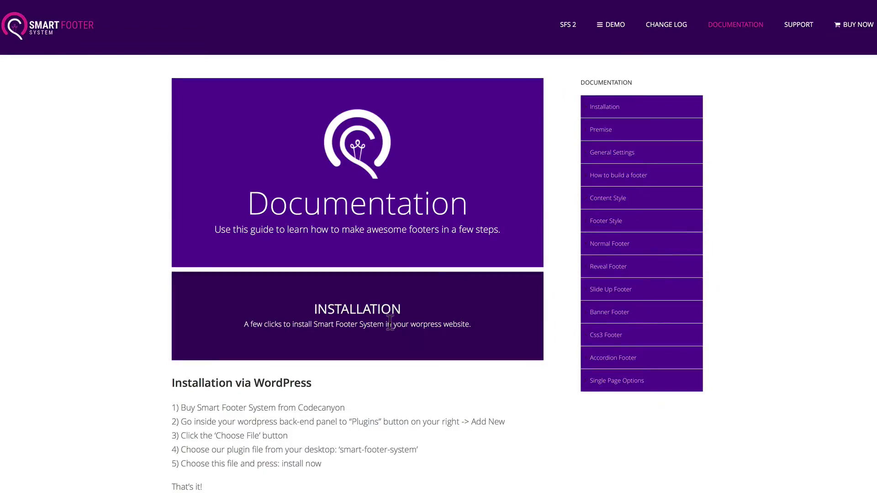
scroll(389, 322, "down", 20)
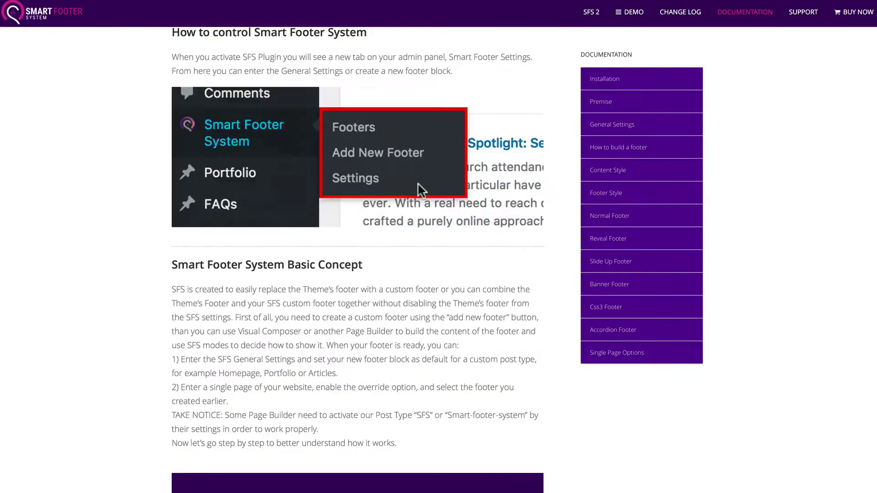
scroll(420, 189, "down", 15)
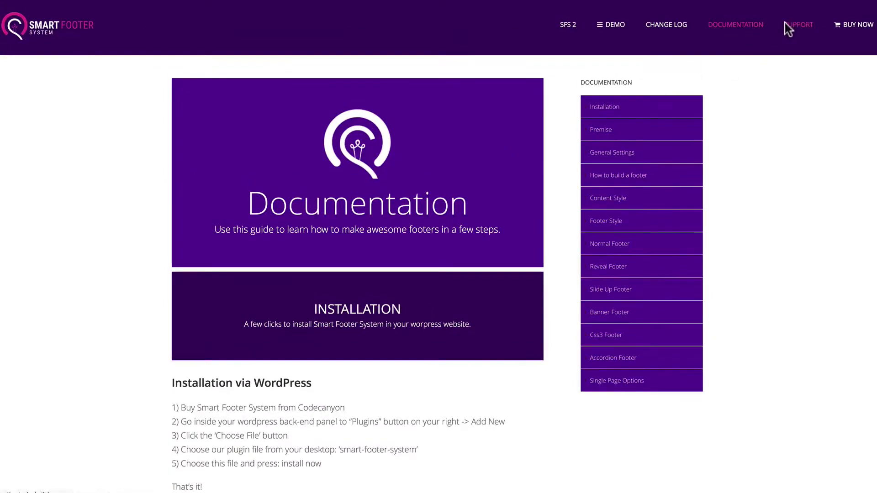
Visit the Support site and return to the Documentation's installation instructions
left_click(785, 23)
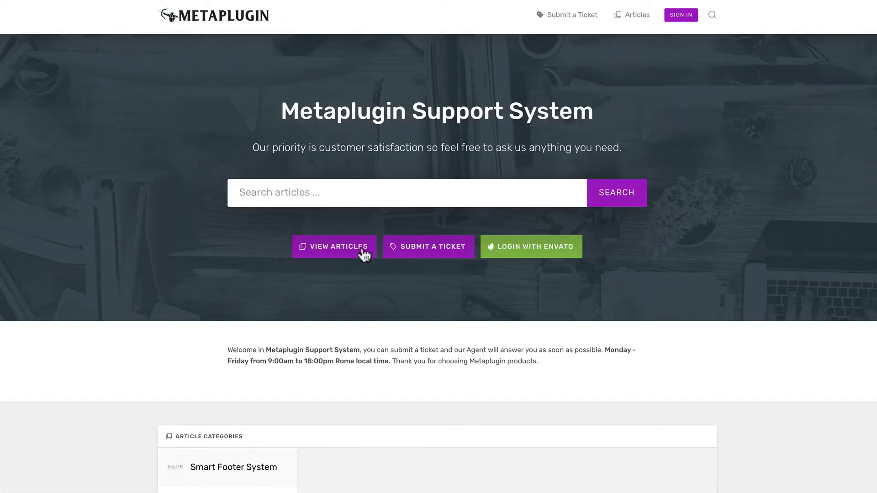
scroll(402, 258, "down", 2)
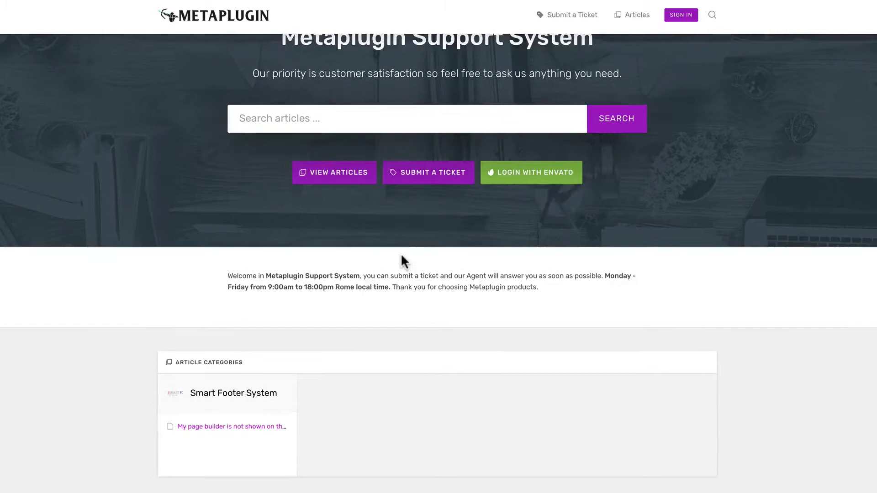
scroll(671, 172, "up", 2)
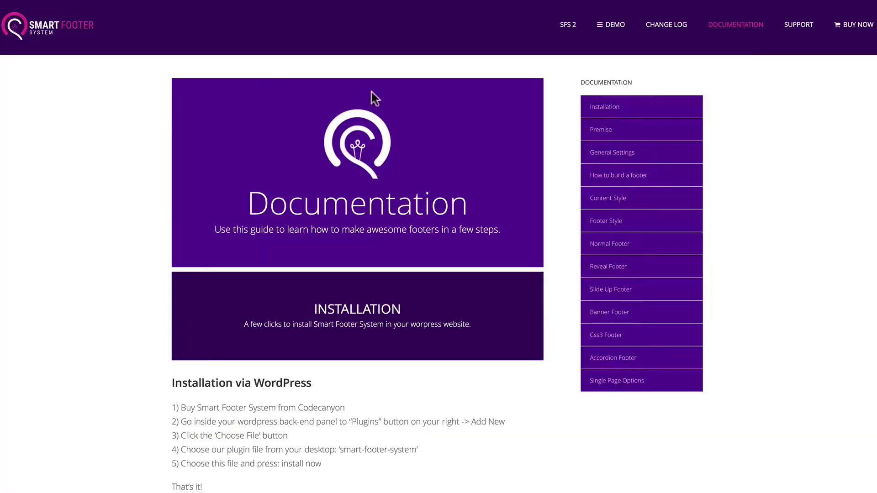
Go to the $16 CodeCanyon listing and scroll its features down to the Custom Post Type list
left_click(857, 26)
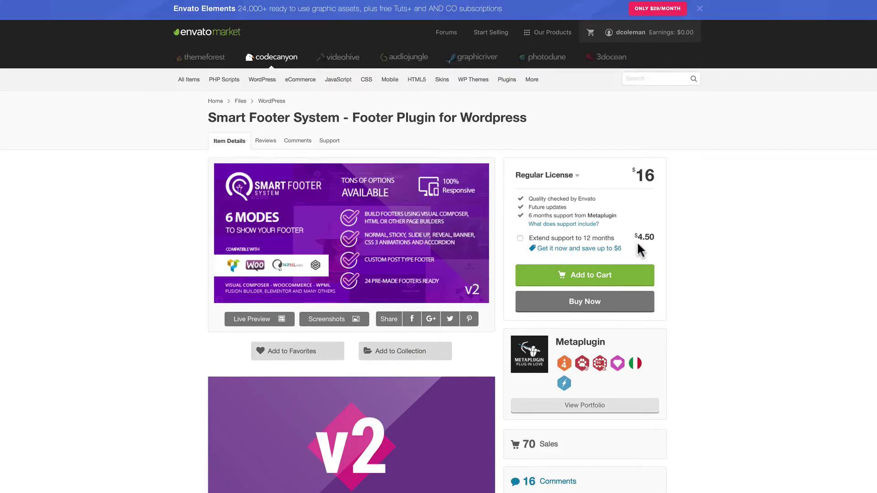
scroll(638, 245, "down", 3)
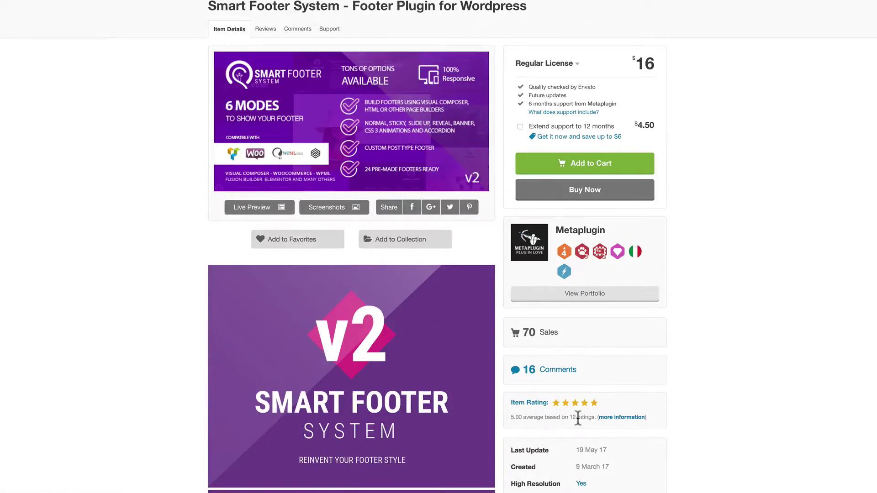
scroll(546, 372, "down", 5)
scroll(453, 309, "down", 13)
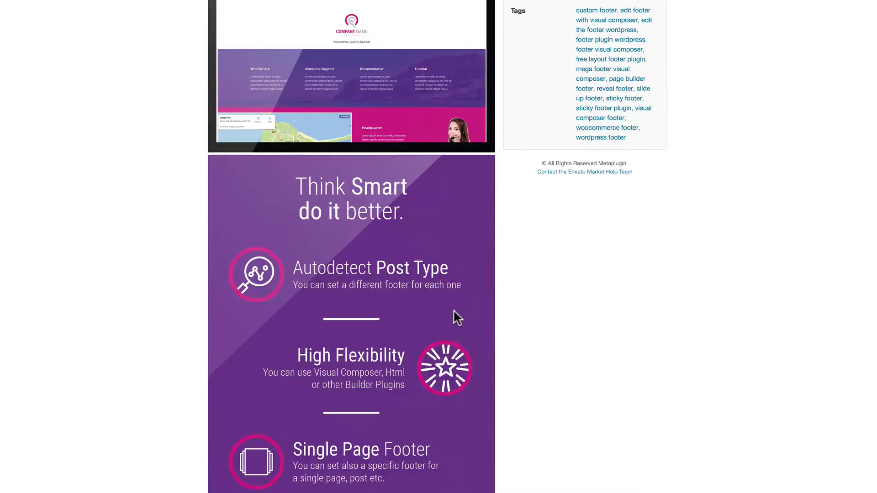
scroll(419, 362, "down", 3)
scroll(418, 363, "down", 7)
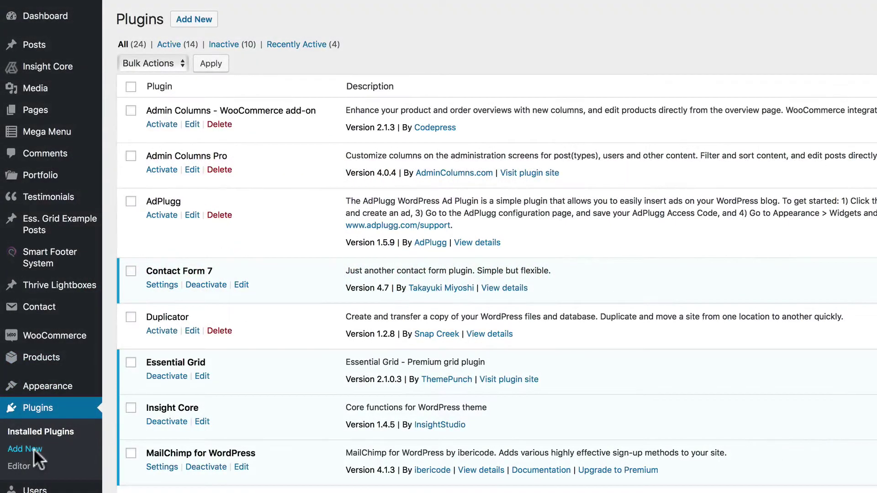
Upload smart-footer-system (2).zip under Add New > Upload Plugin and attempt to install it
left_click(34, 449)
left_click(242, 21)
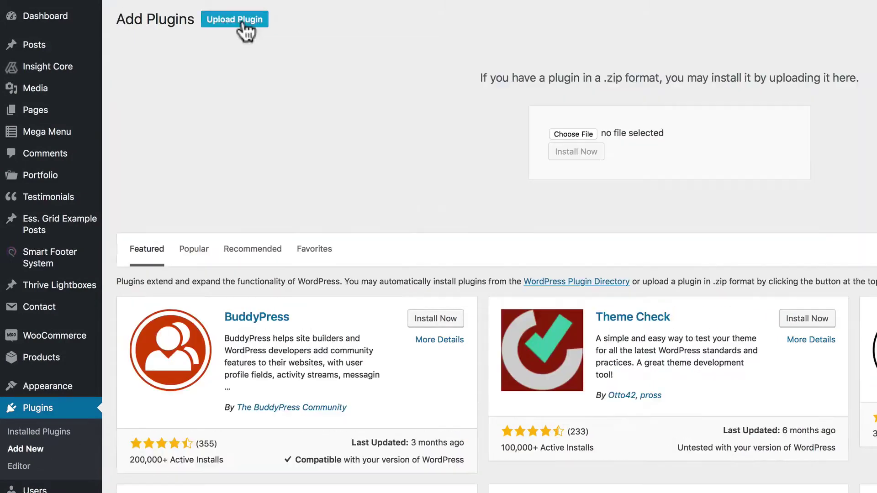
left_click(557, 134)
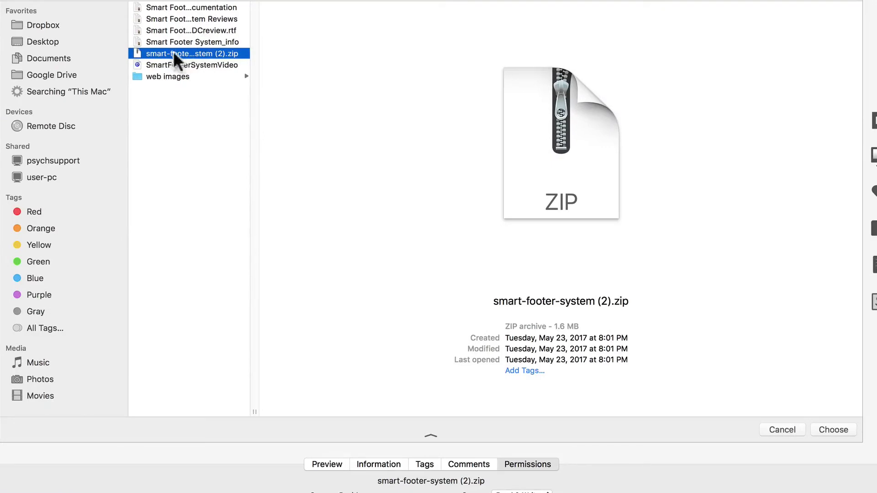
left_click(821, 429)
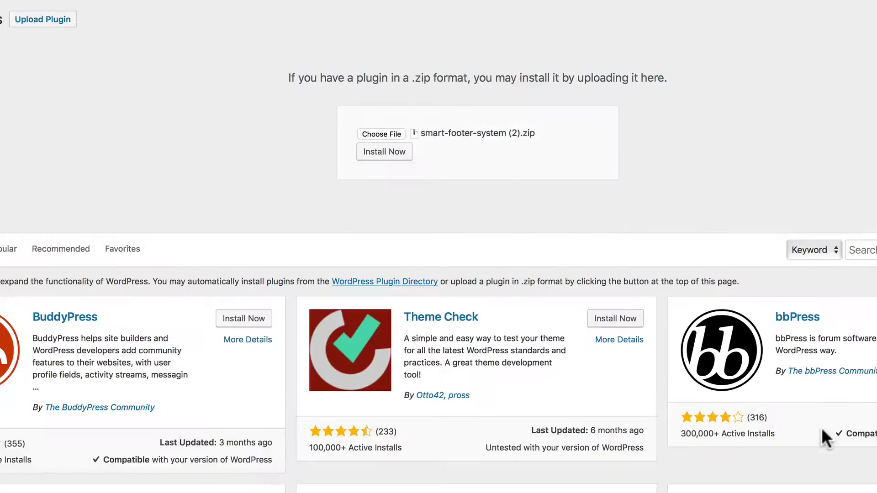
left_click(372, 155)
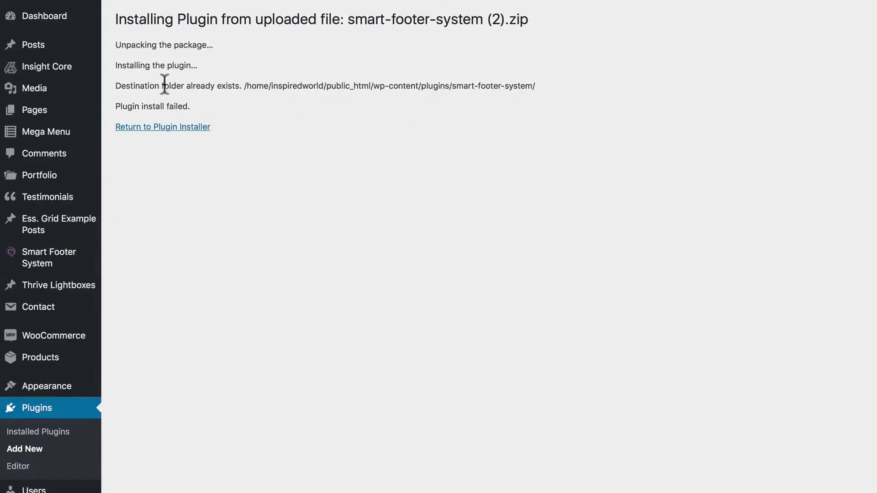
Return from the installer, glance at Import / Export Footers, then list all 29 footers
left_click(185, 127)
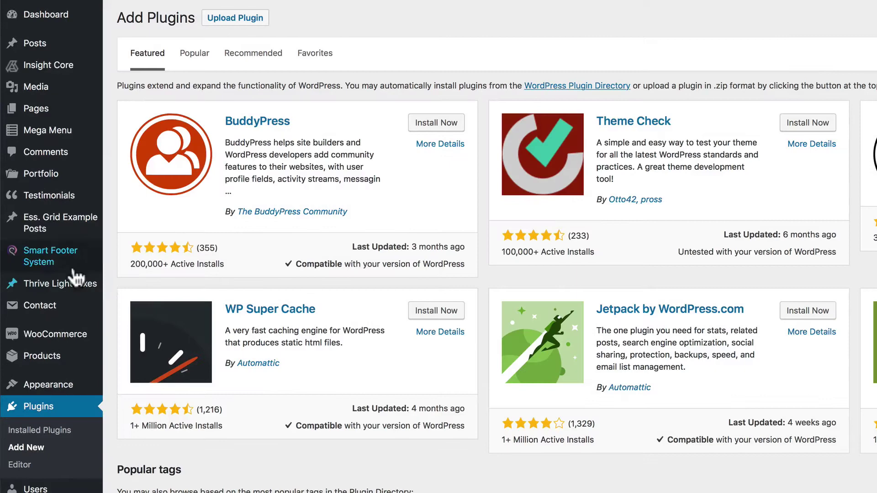
mouse_move(73, 268)
left_click(133, 287)
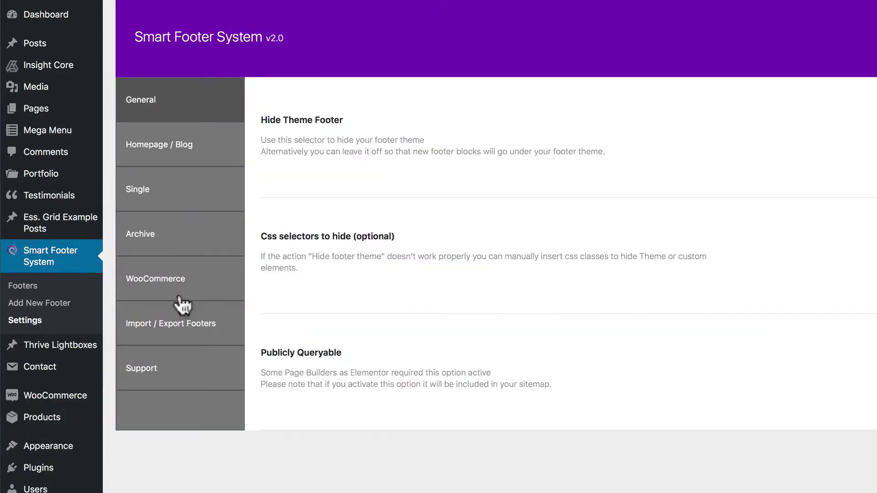
left_click(183, 337)
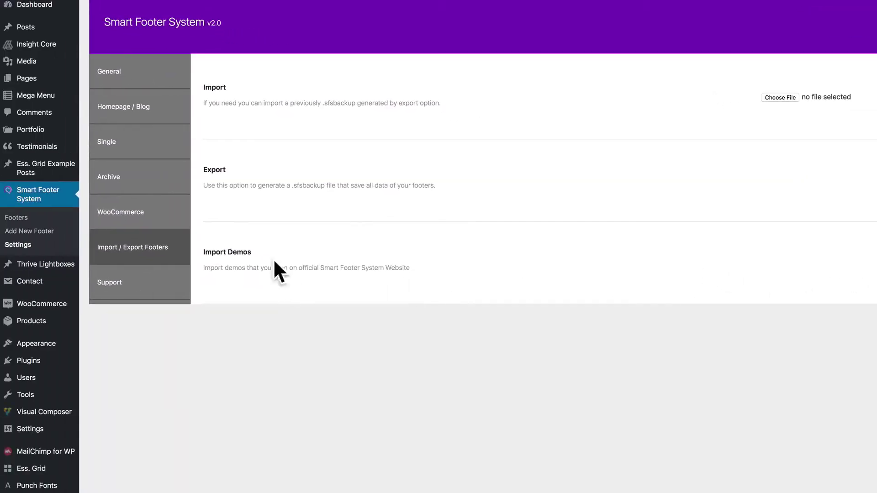
left_click(16, 219)
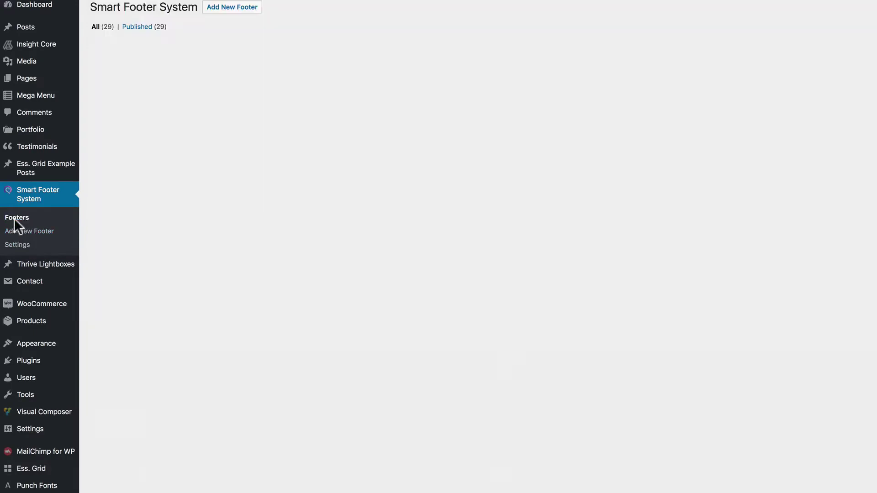
scroll(247, 259, "down", 5)
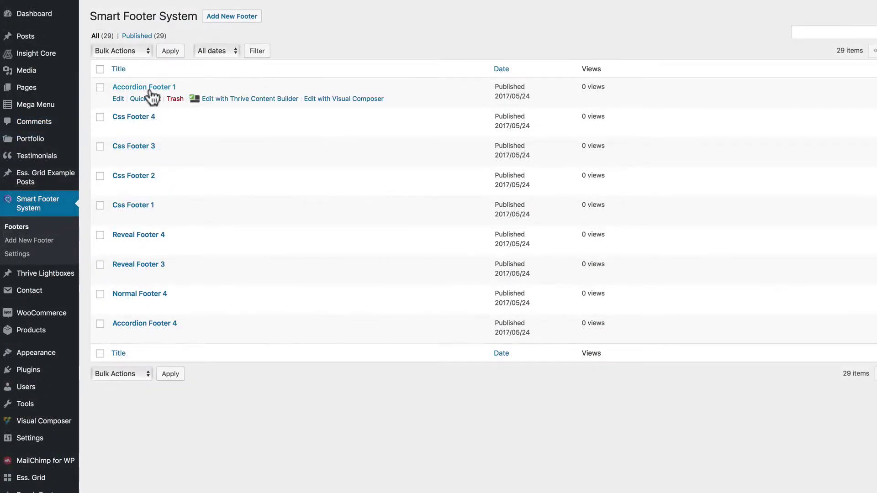
left_click(152, 86)
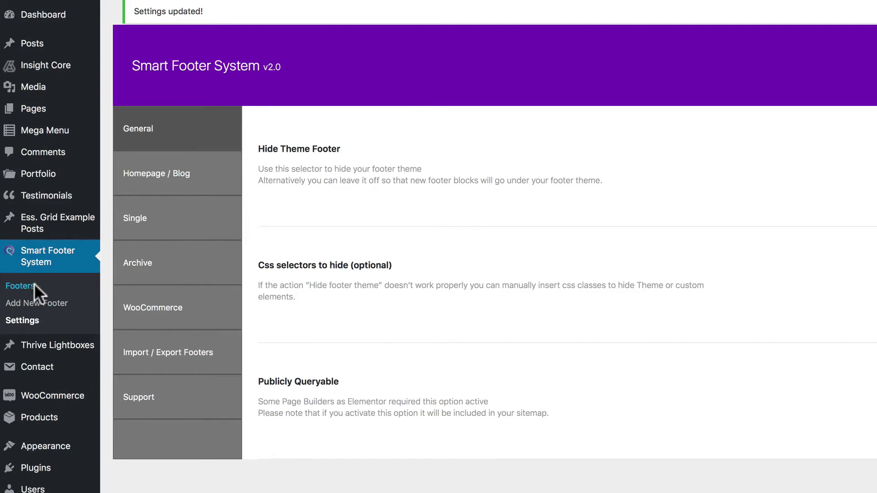
left_click(34, 286)
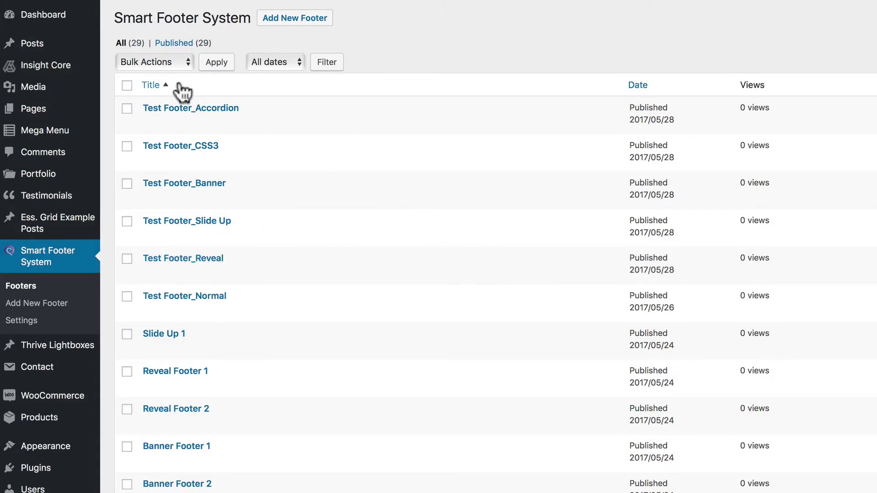
left_click(163, 62)
left_click(242, 83)
left_click(277, 62)
left_click(394, 92)
Deactivate the WPBakery Visual Composer and Thrive Visual Editor plugins
left_click(55, 303)
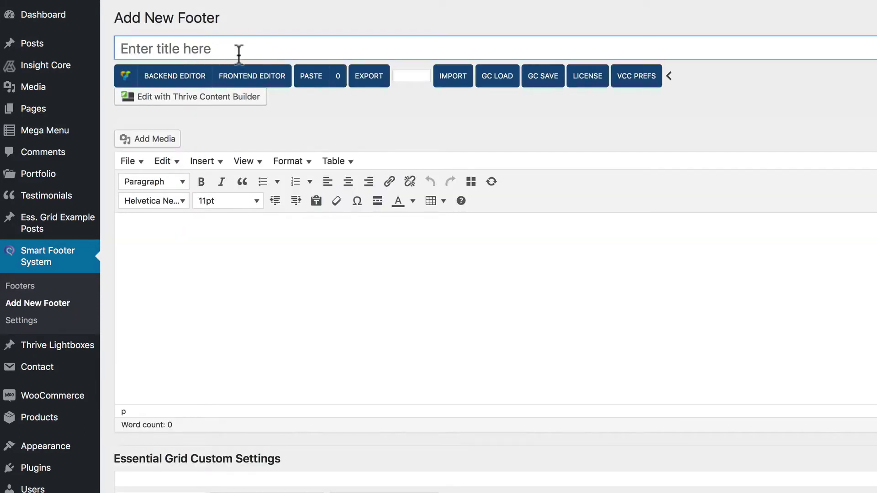
left_click(44, 470)
scroll(238, 414, "down", 5)
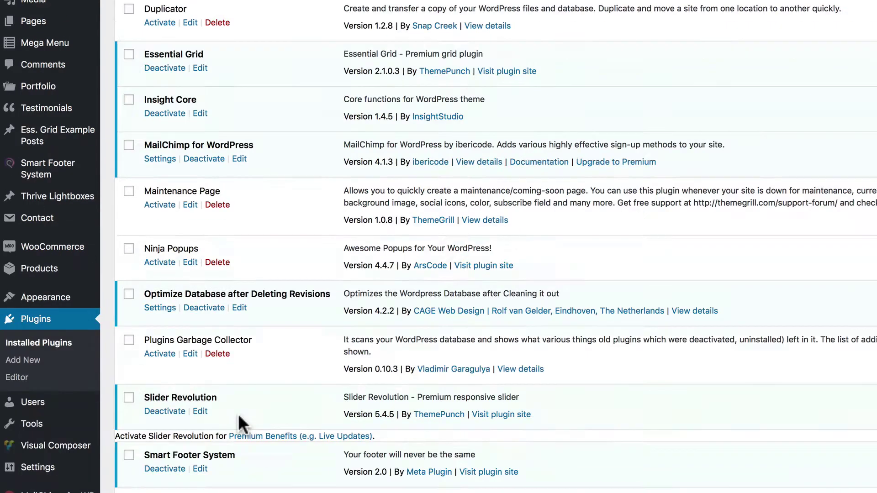
scroll(238, 365, "down", 8)
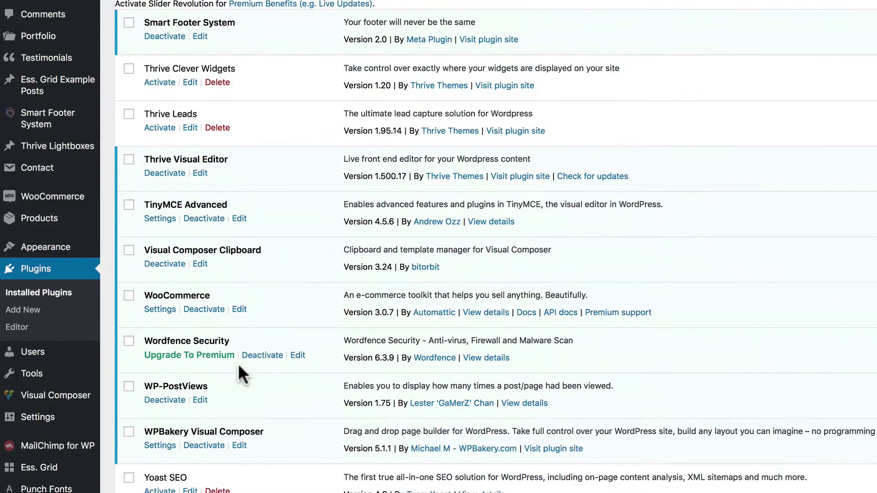
left_click(202, 445)
scroll(202, 443, "down", 10)
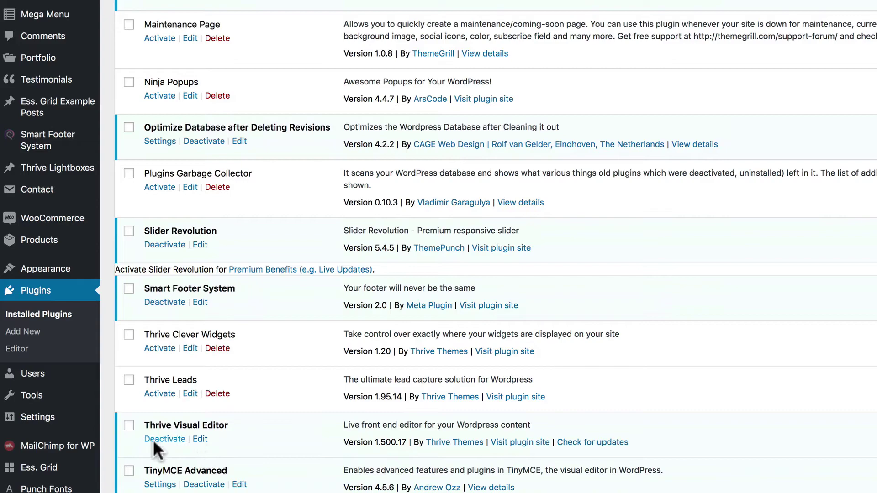
left_click(153, 439)
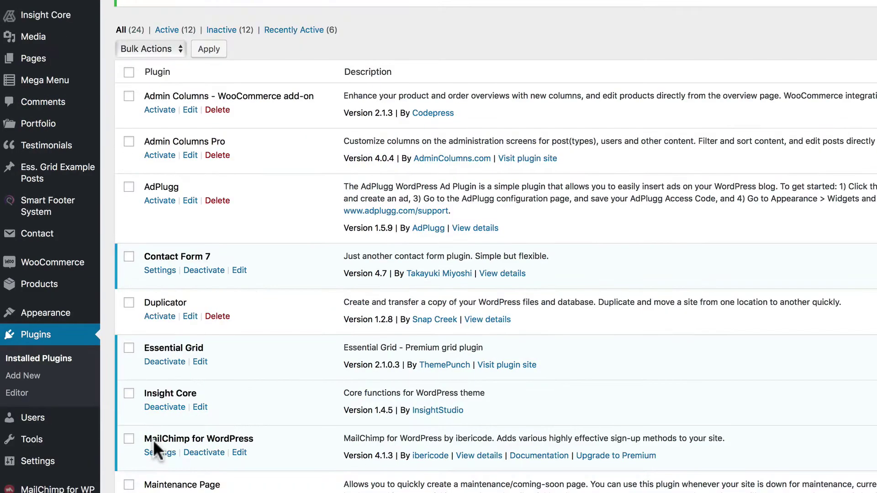
Go to the TinyMCE Advanced settings page
scroll(204, 402, "down", 5)
scroll(204, 402, "down", 4)
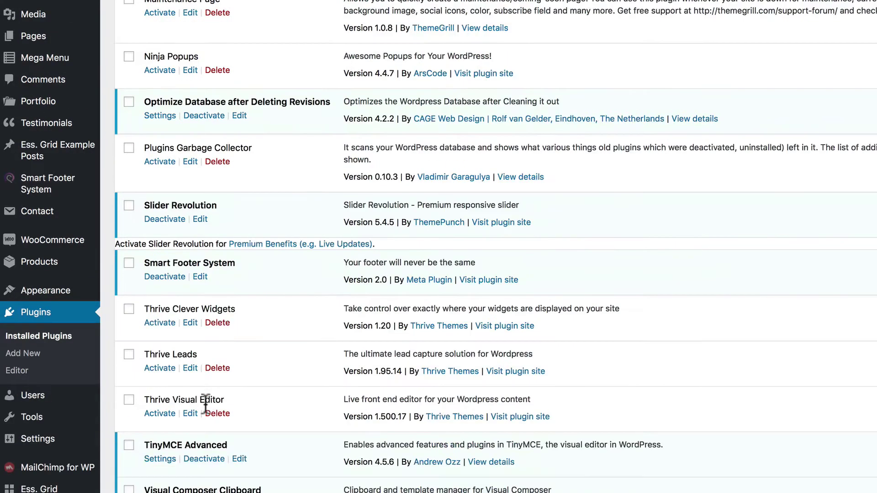
left_click(160, 459)
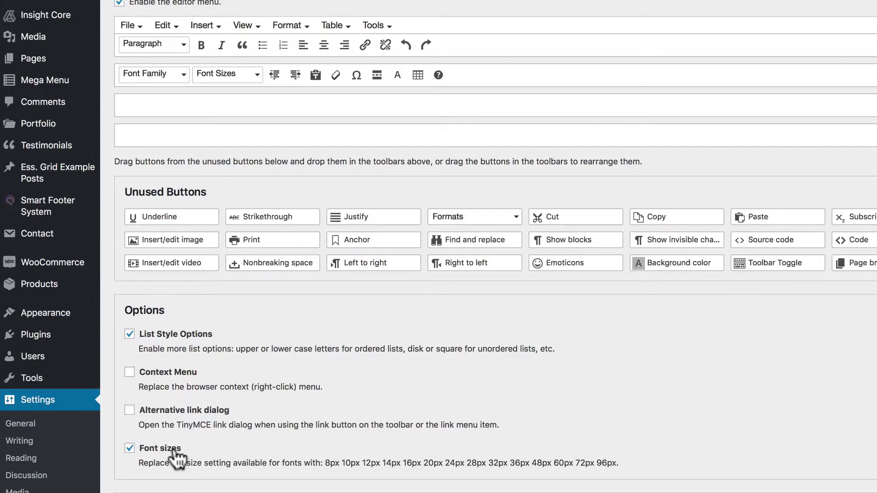
Start a new footer and check its Footer Type options, leaving it at Normal
mouse_move(39, 213)
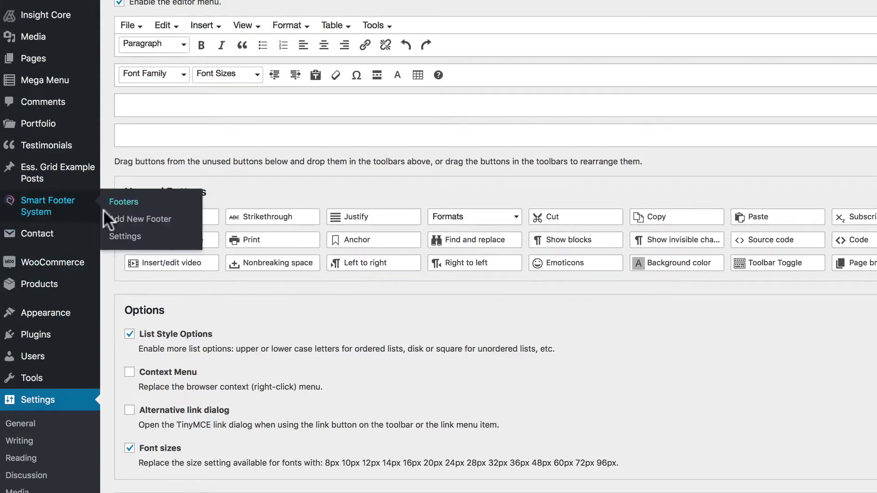
left_click(114, 218)
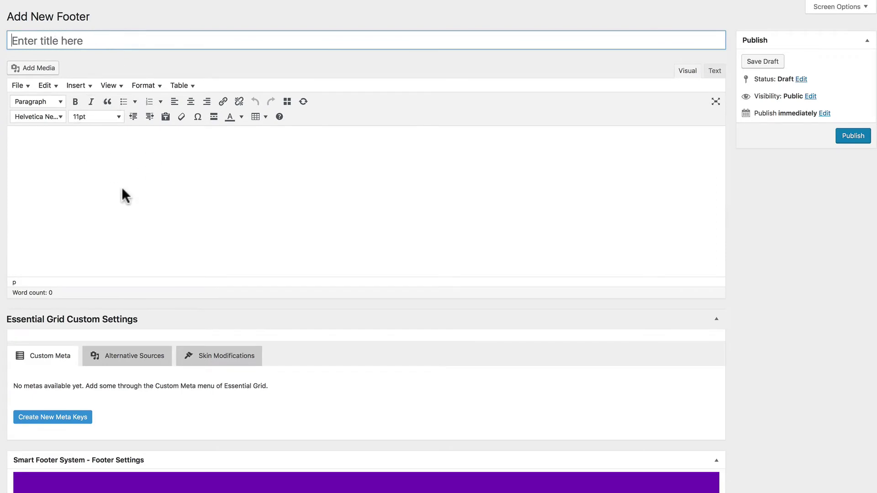
scroll(122, 187, "down", 5)
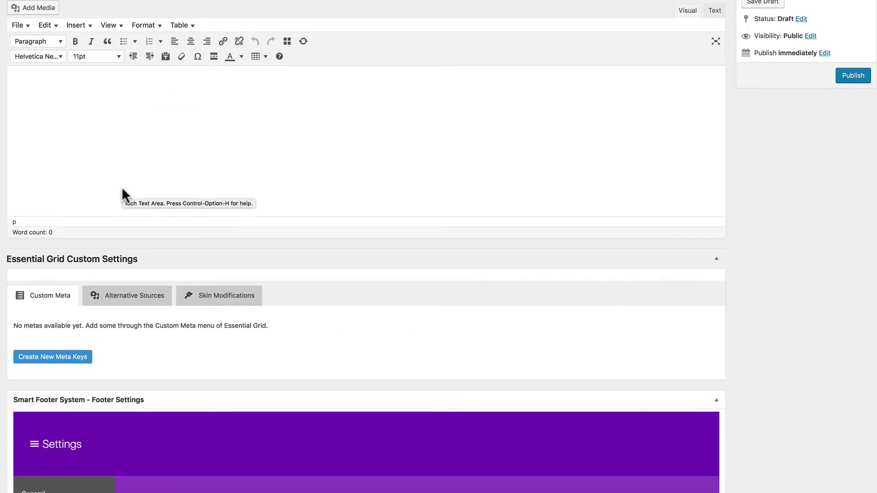
scroll(121, 187, "down", 5)
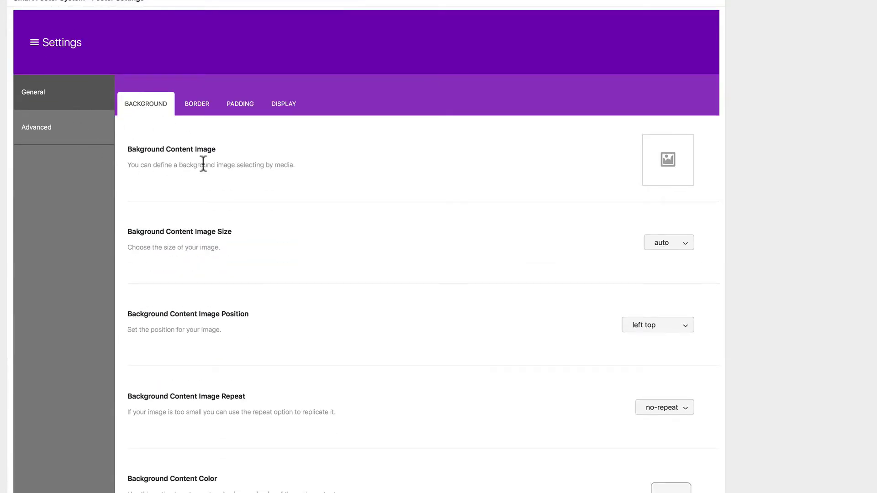
scroll(203, 164, "down", 10)
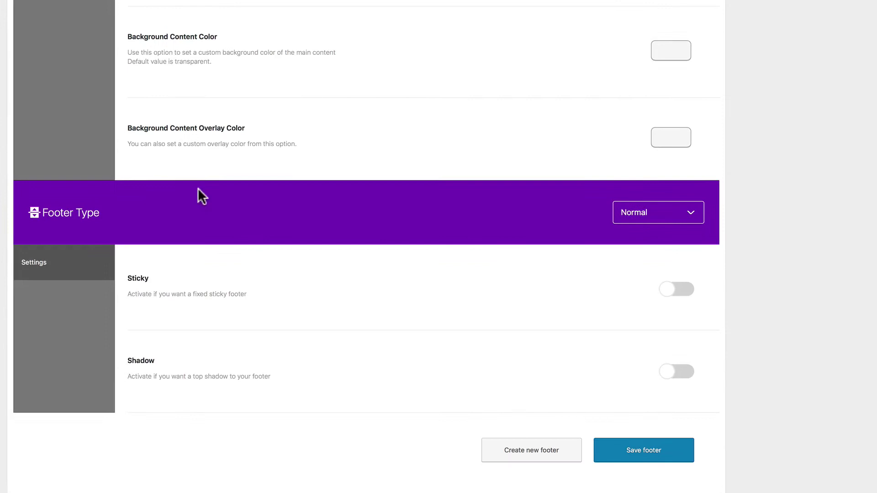
left_click(689, 215)
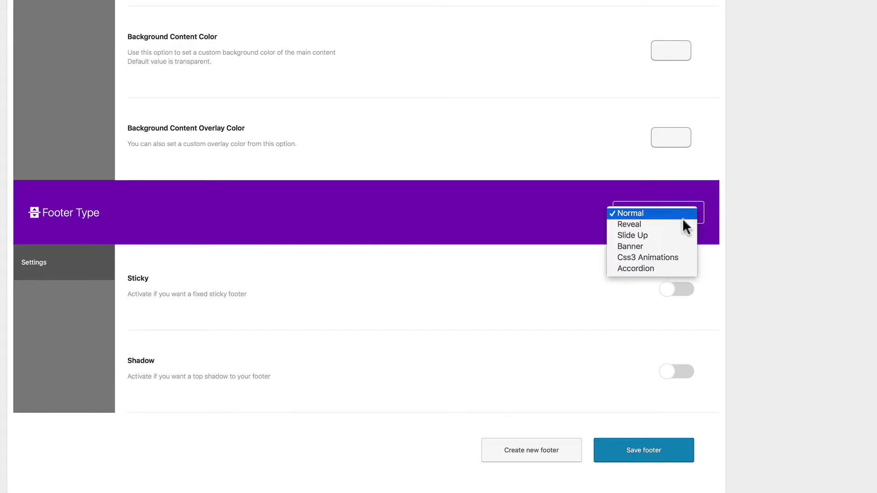
left_click(559, 332)
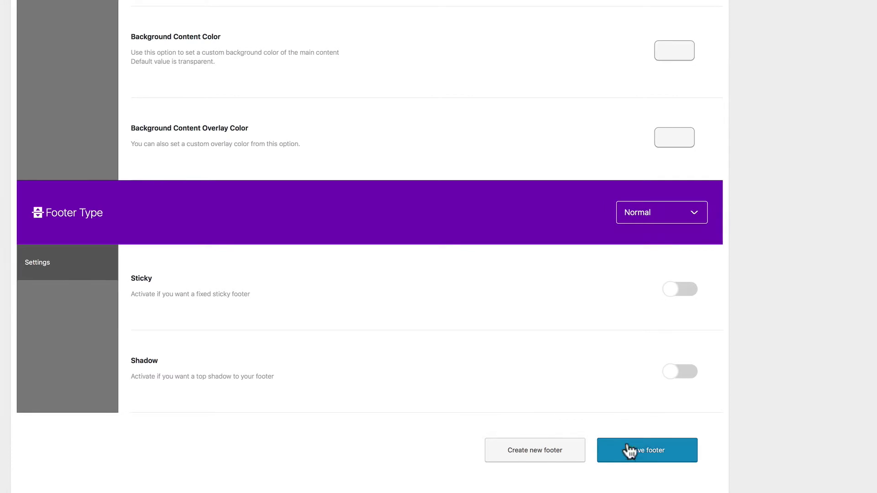
Check the Homepage / Blog settings: Accordion Footer 1 for the homepage, Test Footer_Reveal for the blog
left_click(1, 237)
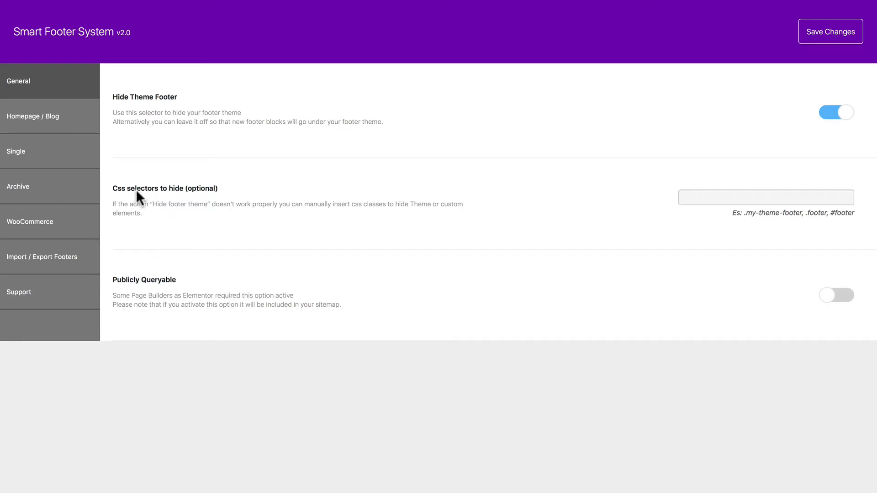
left_click(59, 118)
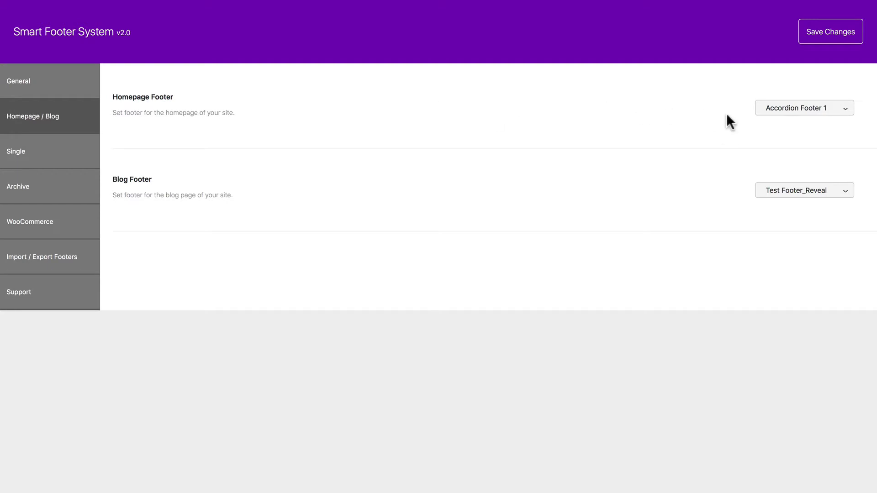
left_click(768, 112)
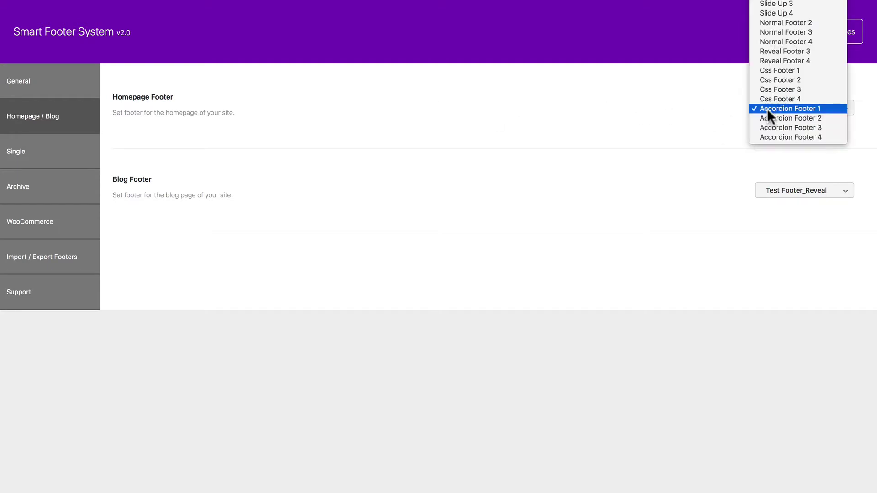
left_click(722, 112)
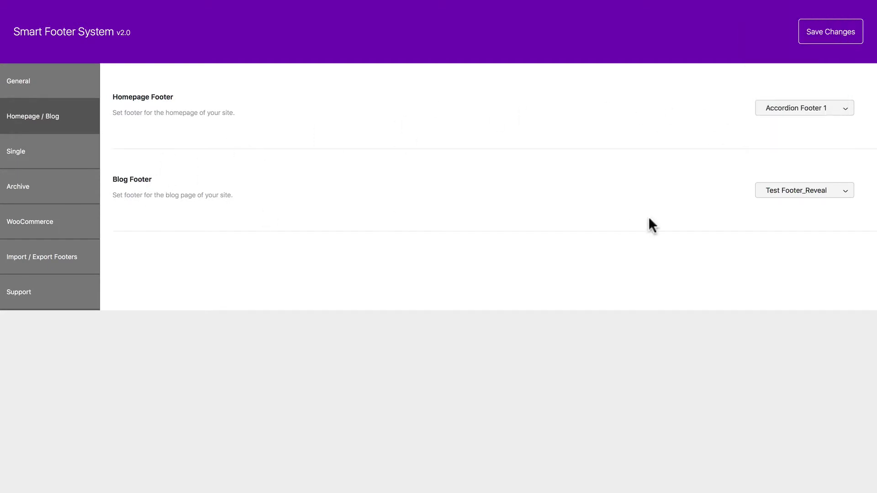
left_click(784, 190)
left_click(685, 194)
Step through the Single, Archive and WooCommerce footer assignment sections
left_click(21, 158)
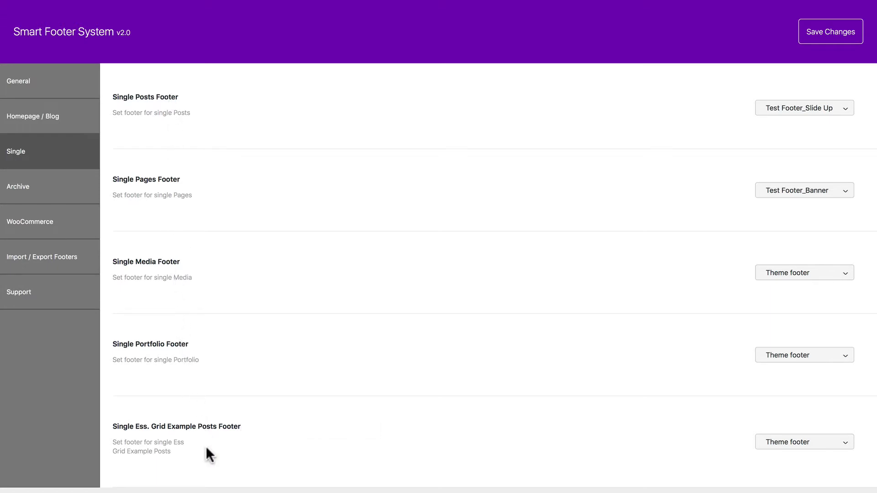
left_click(30, 193)
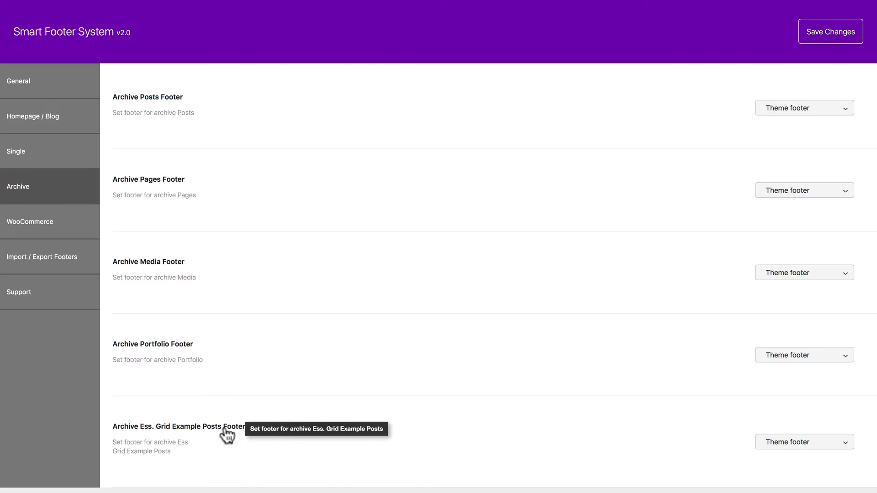
left_click(44, 230)
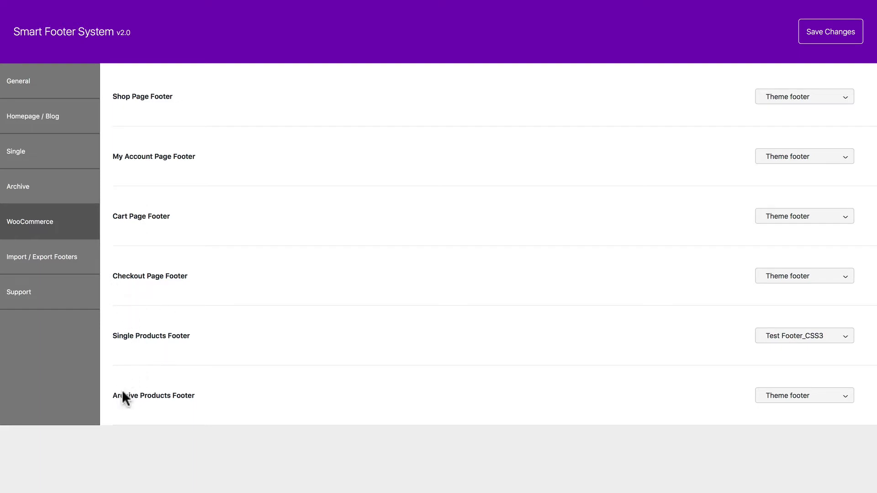
Look over Import / Export and the help links, visiting the documentation and support sites
left_click(52, 265)
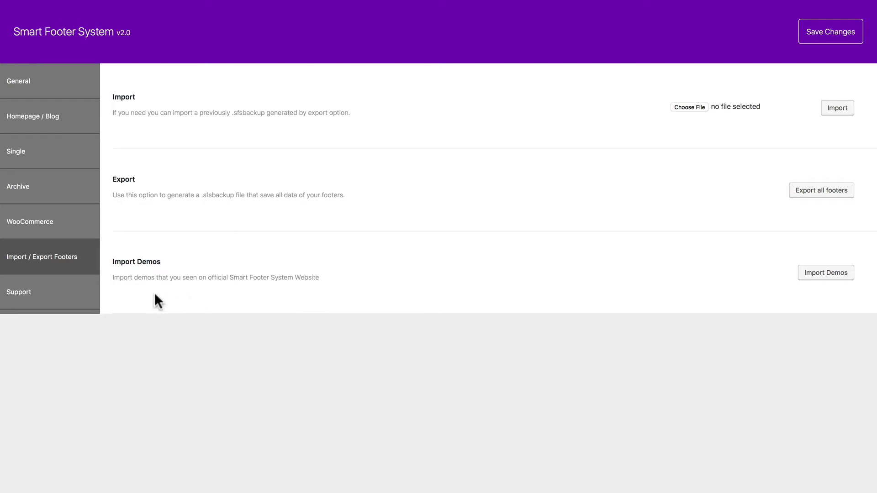
left_click(32, 299)
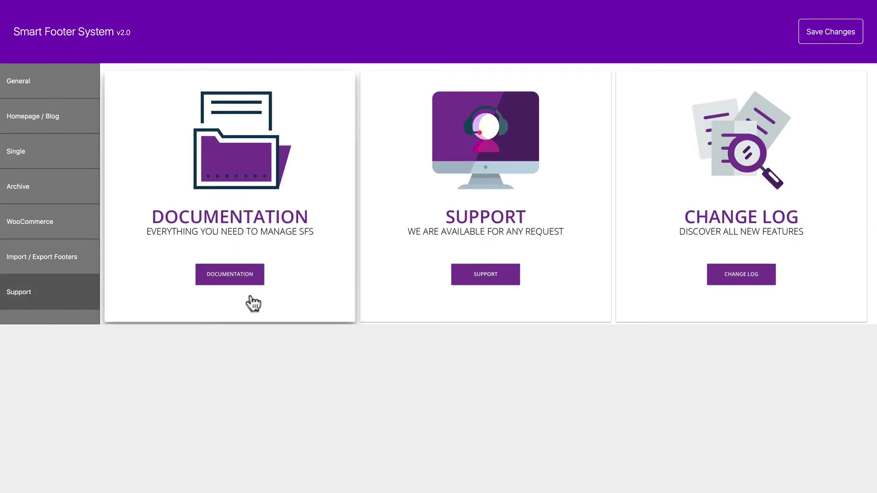
left_click(247, 276)
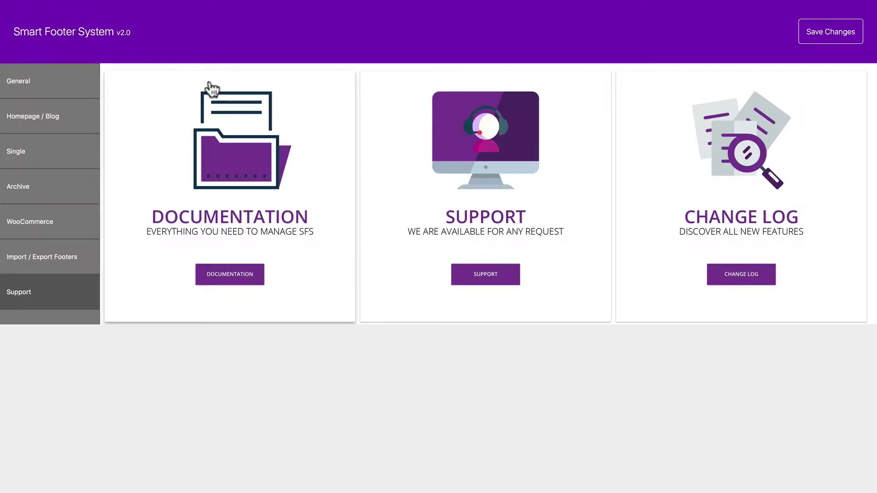
left_click(478, 274)
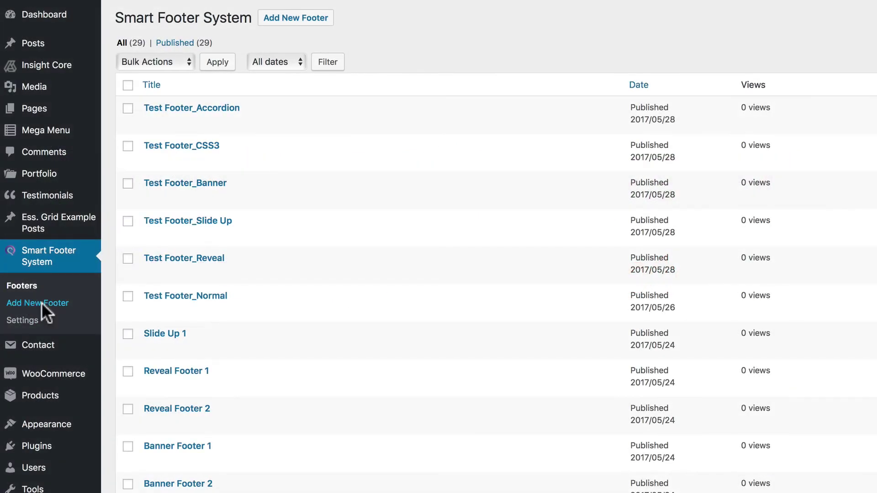
left_click(41, 302)
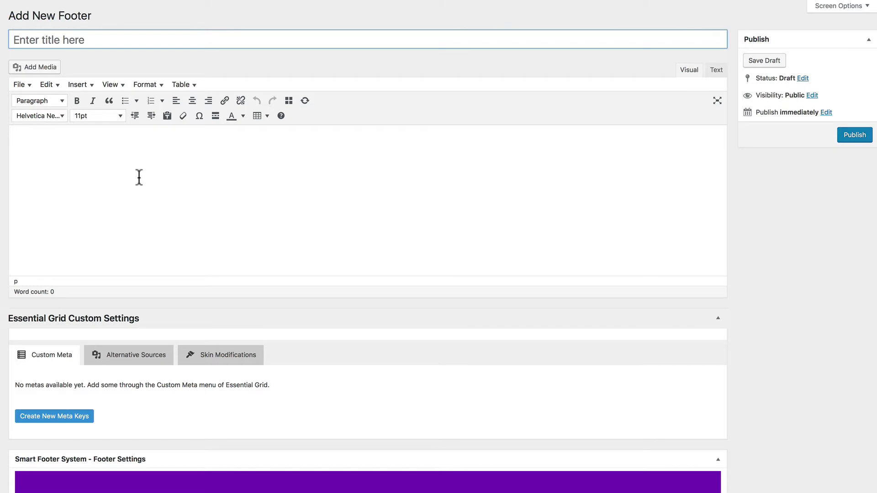
scroll(138, 177, "down", 20)
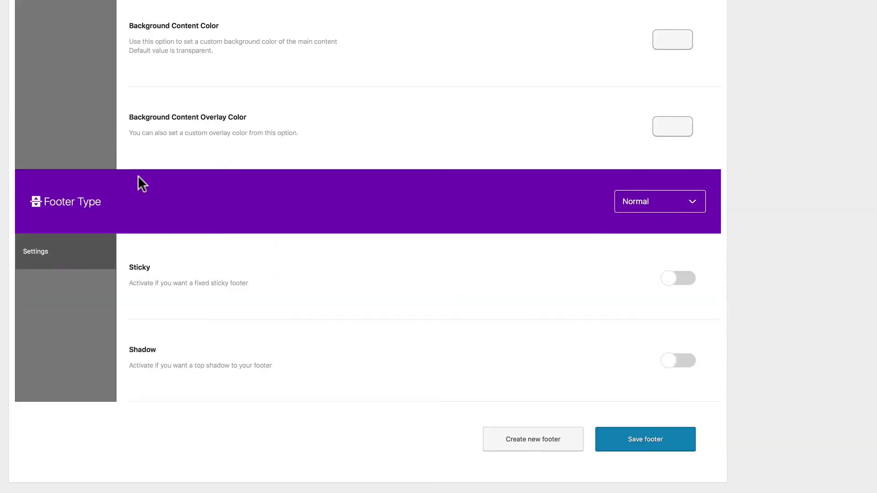
scroll(139, 178, "up", 20)
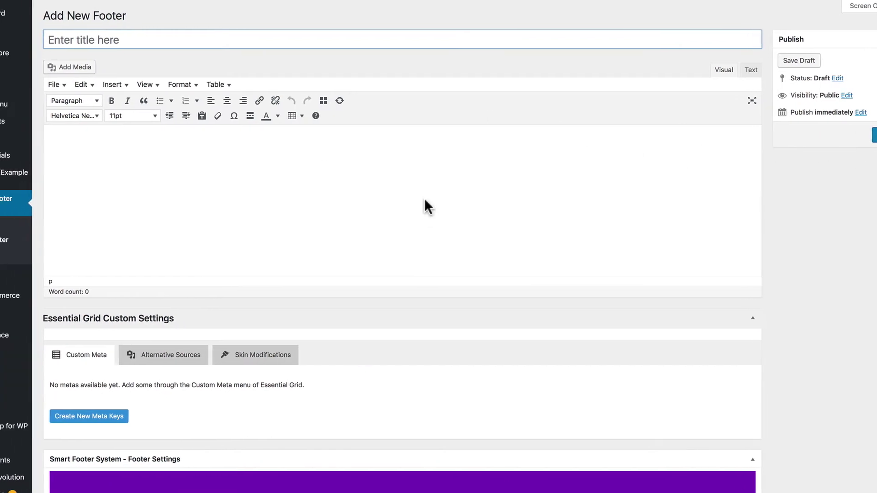
left_click(18, 226)
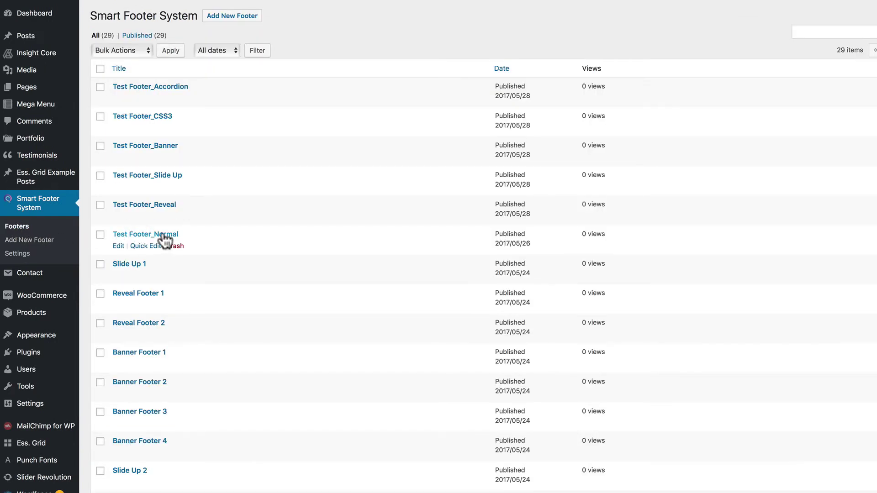
Open Test Footer_Normal and select all its content to reveal the white text
left_click(162, 234)
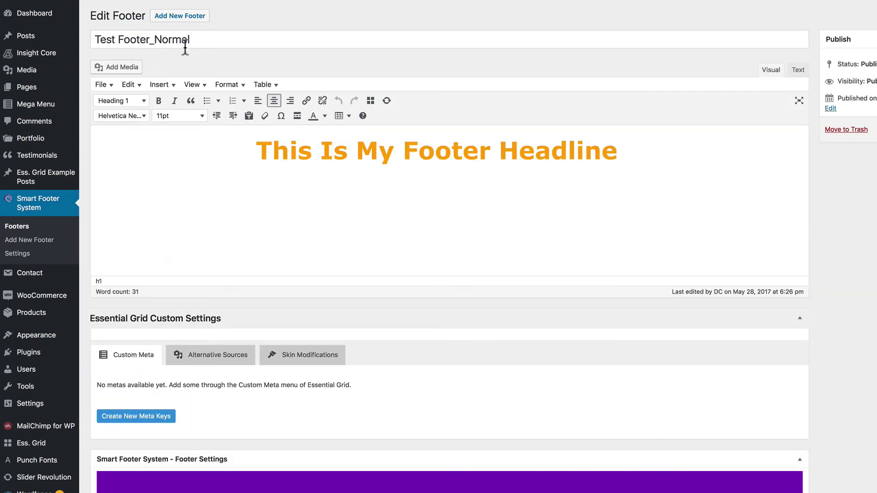
left_click(276, 188)
key("super+a")
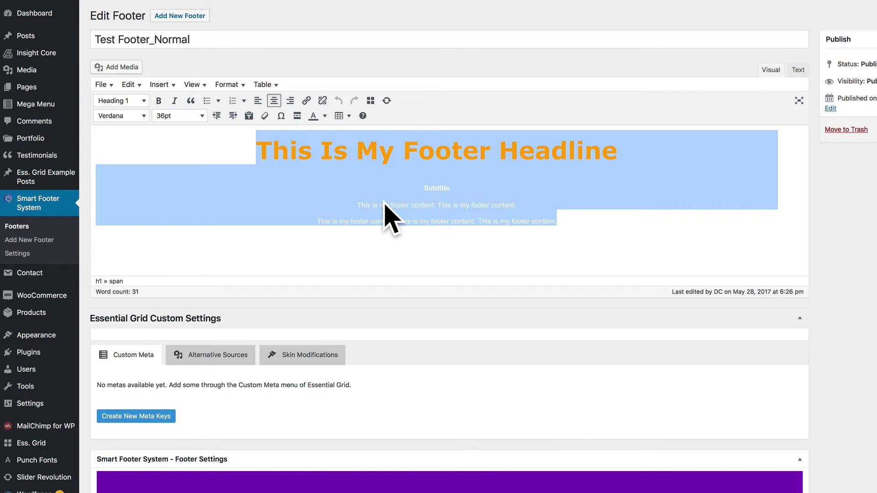
left_click(410, 249)
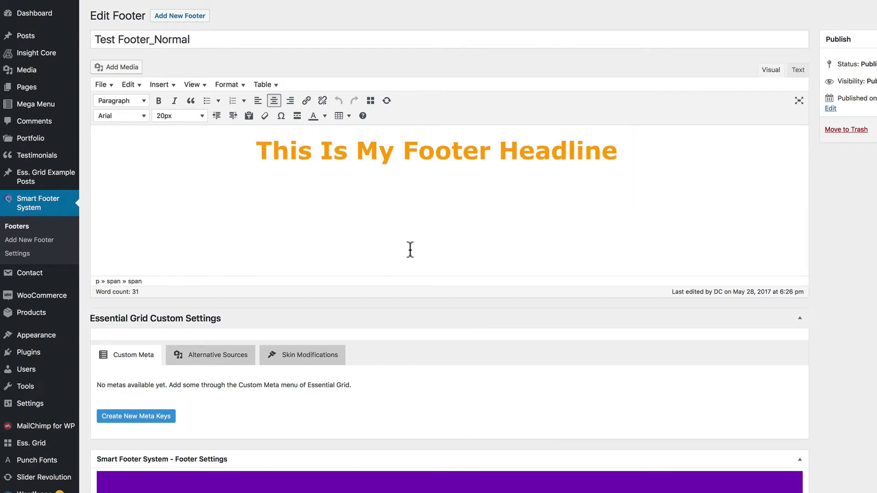
scroll(410, 250, "down", 8)
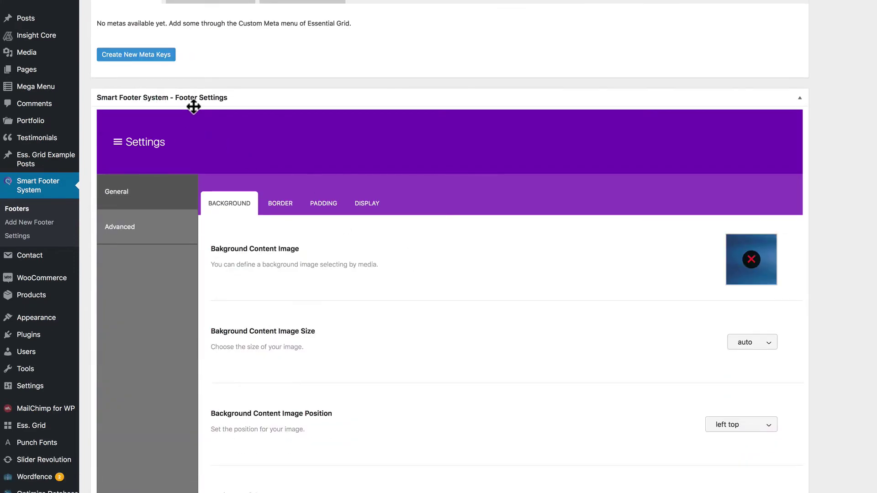
scroll(272, 259, "down", 2)
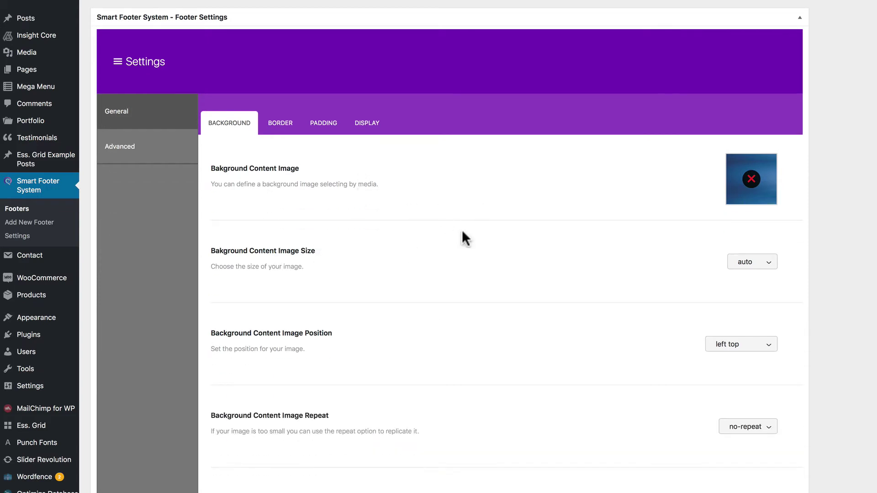
Check the background image settings, keeping size auto, position left top and no-repeat
left_click(765, 265)
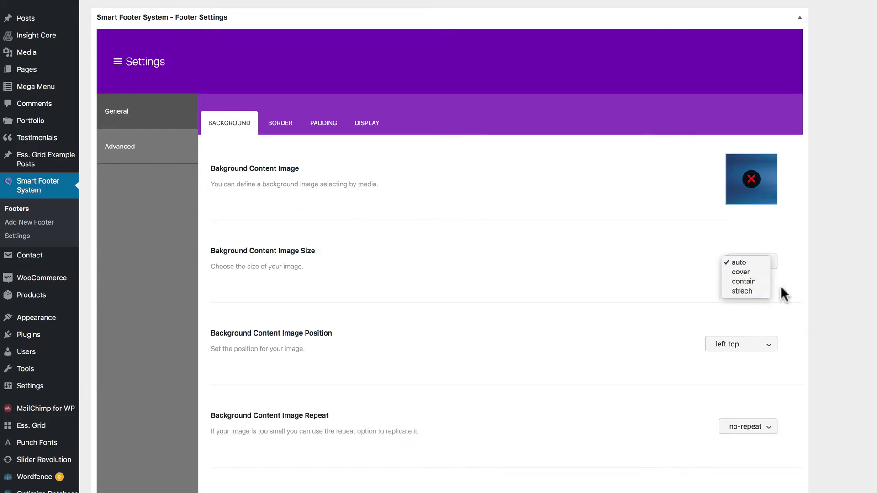
left_click(771, 302)
left_click(747, 344)
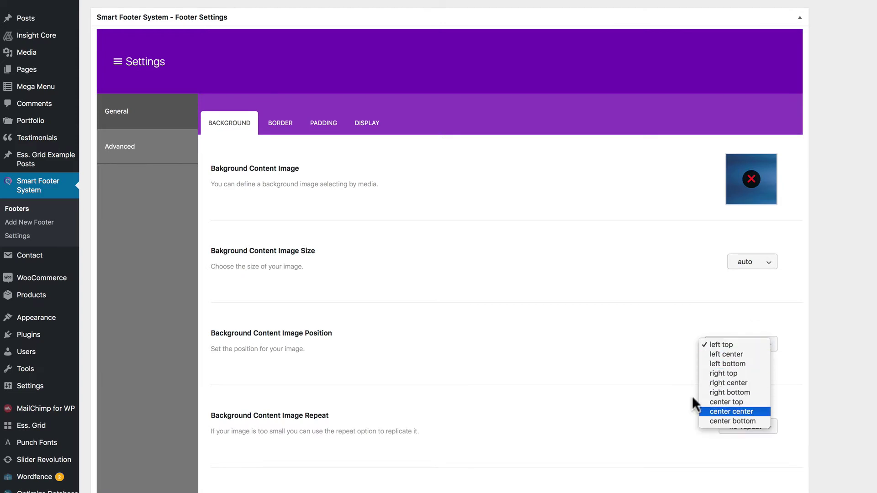
left_click(659, 383)
left_click(749, 427)
left_click(621, 382)
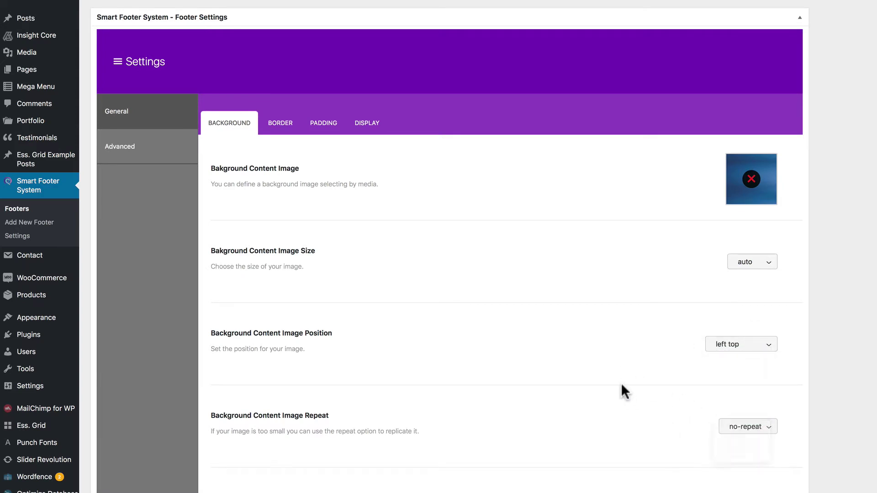
scroll(621, 383, "down", 5)
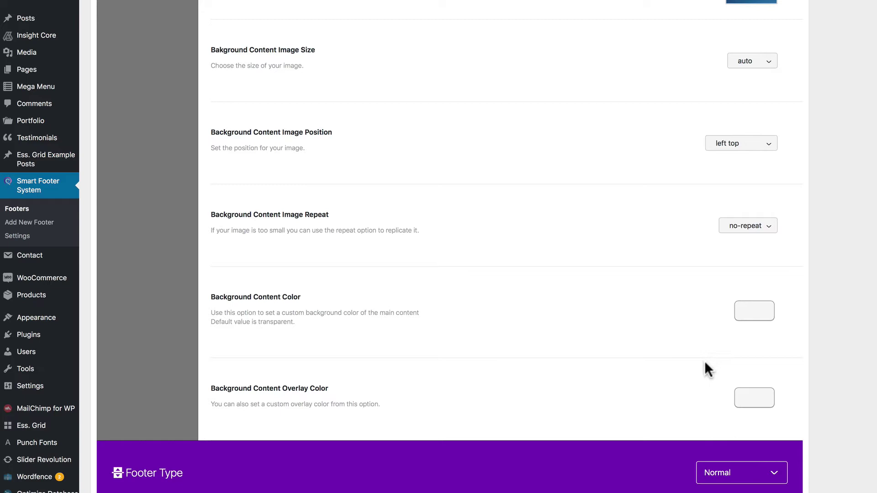
scroll(569, 256, "up", 5)
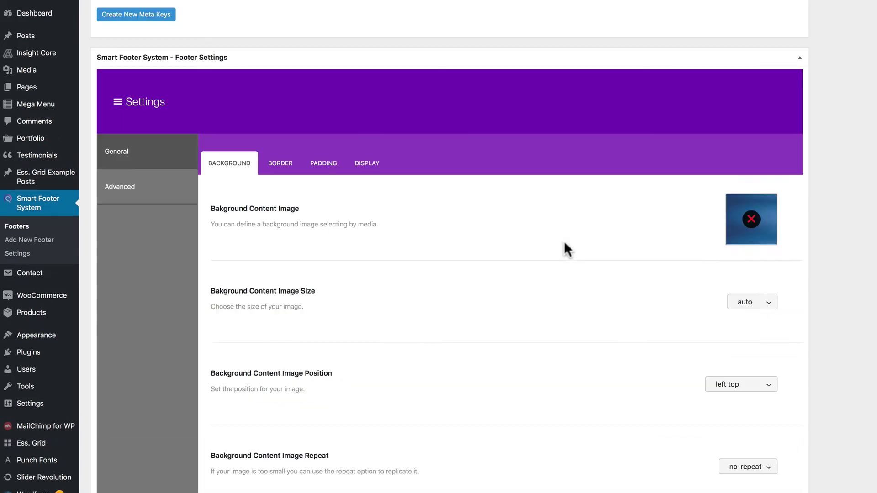
Review the footer's border settings, keeping the 0 px solid border type
left_click(279, 166)
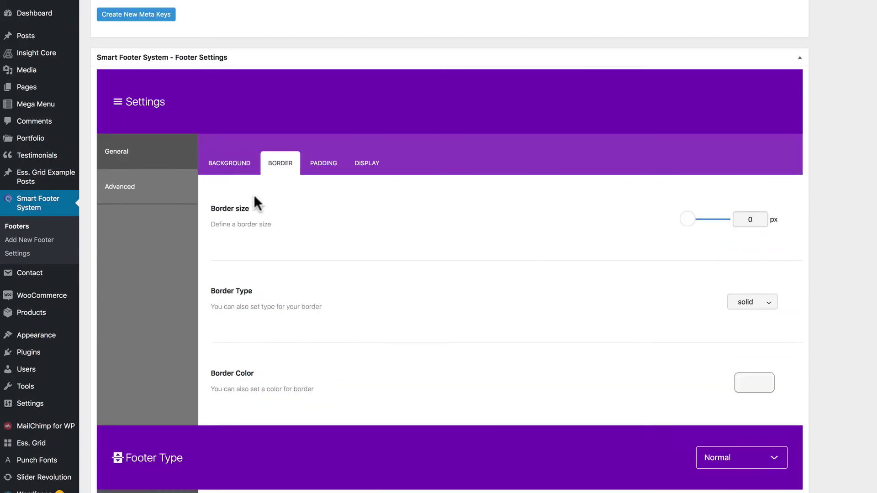
left_click(761, 302)
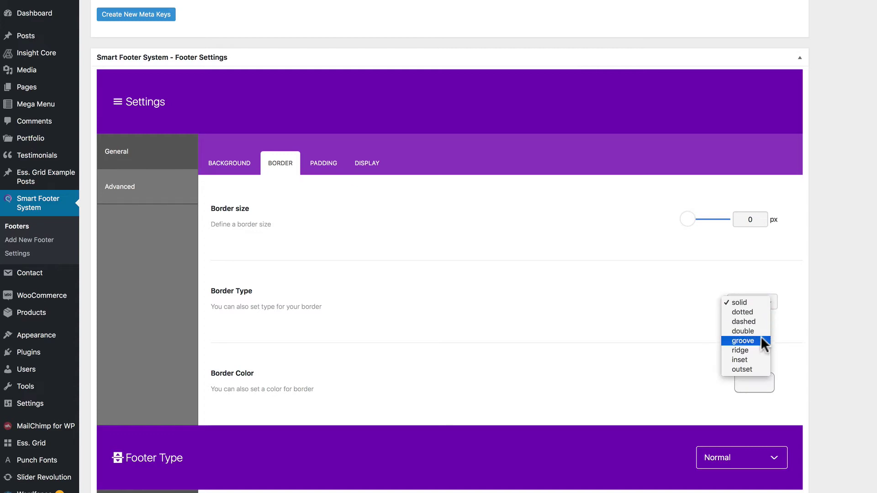
left_click(791, 345)
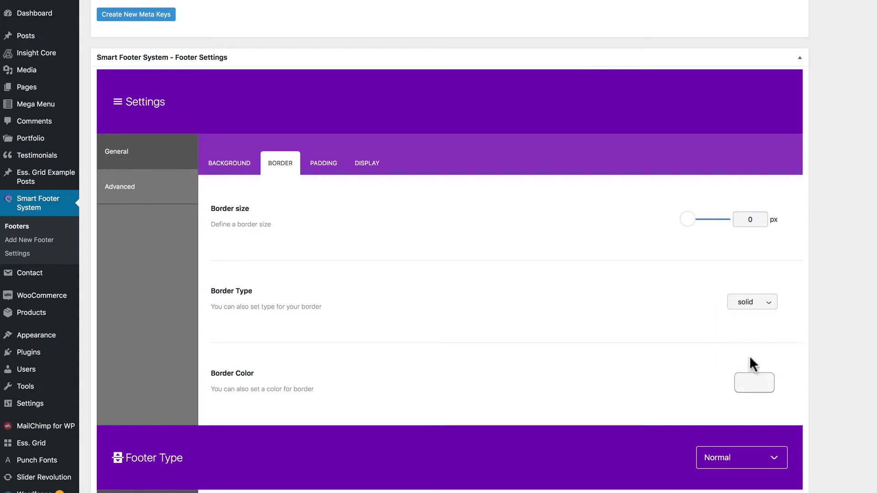
Review the 20 desktop content padding, then select all footer content to reveal hidden text
left_click(320, 170)
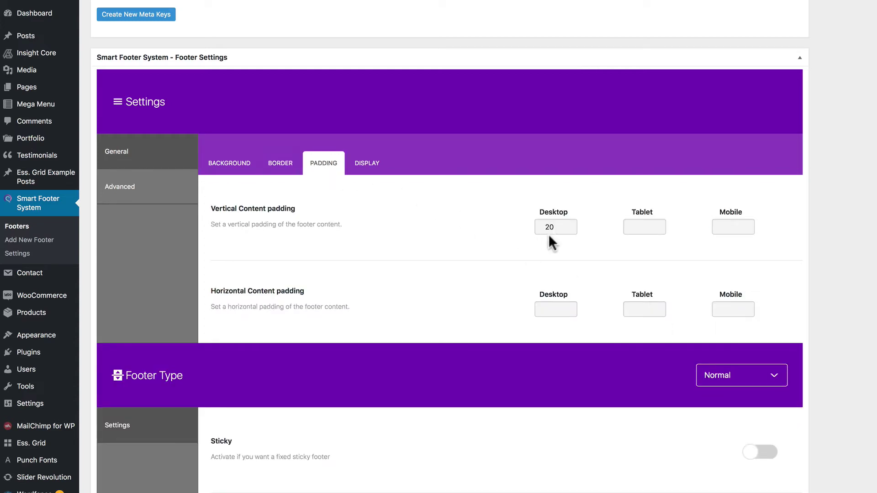
mouse_move(273, 215)
scroll(504, 307, "up", 9)
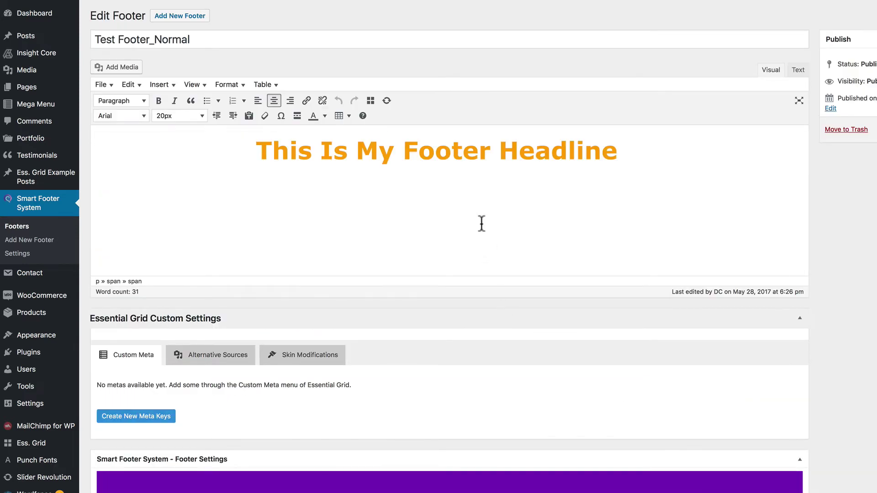
key("ctrl+a")
scroll(481, 251, "down", 7)
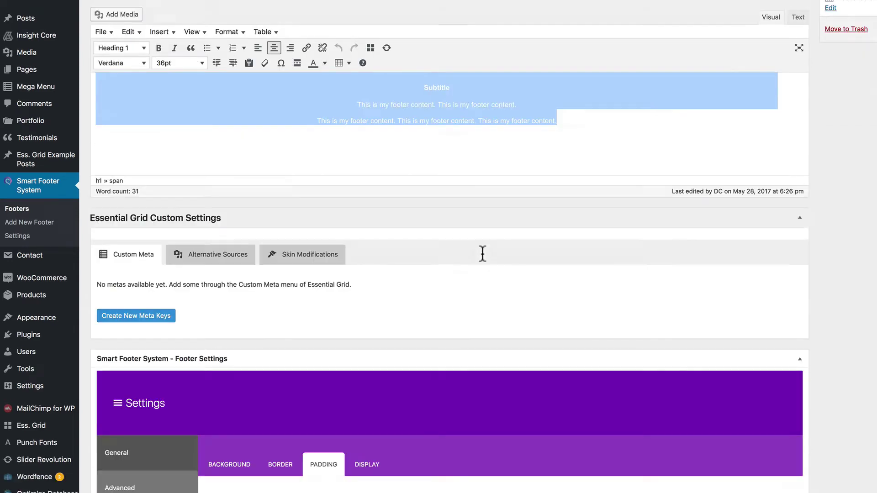
Check the Display device visibility and Advanced custom CSS, keeping the footer type Normal
left_click(379, 237)
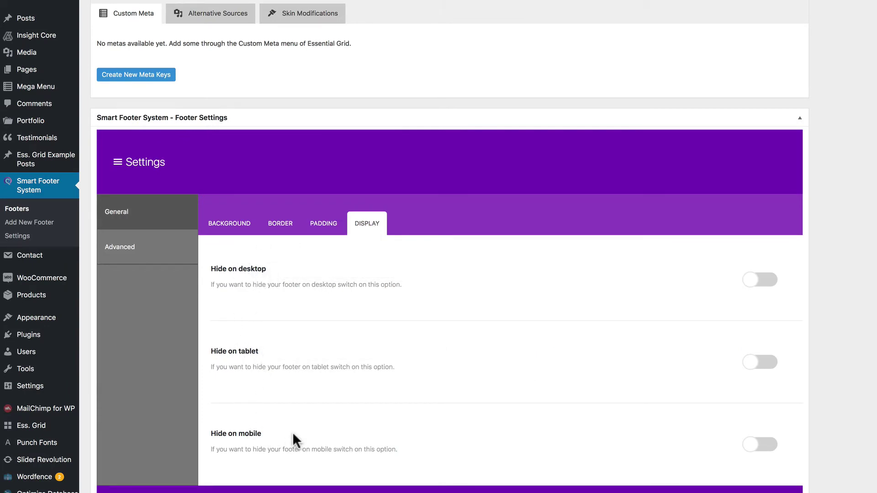
left_click(122, 250)
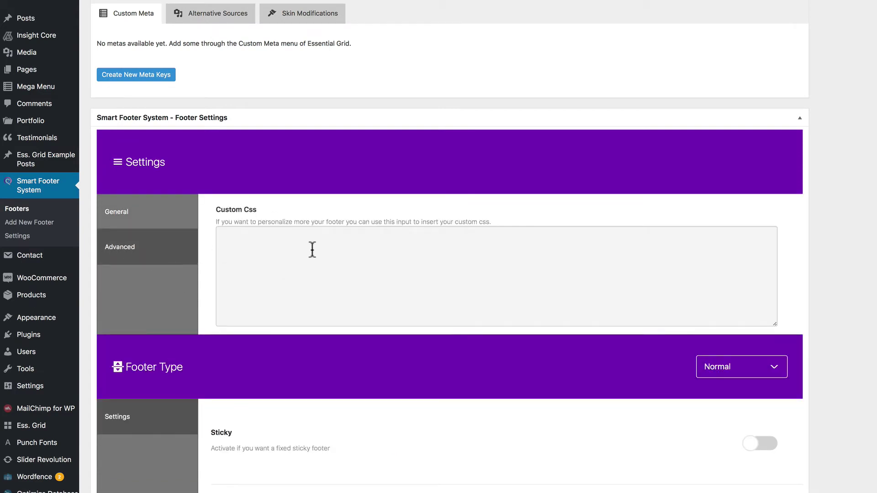
scroll(312, 250, "down", 4)
left_click(769, 205)
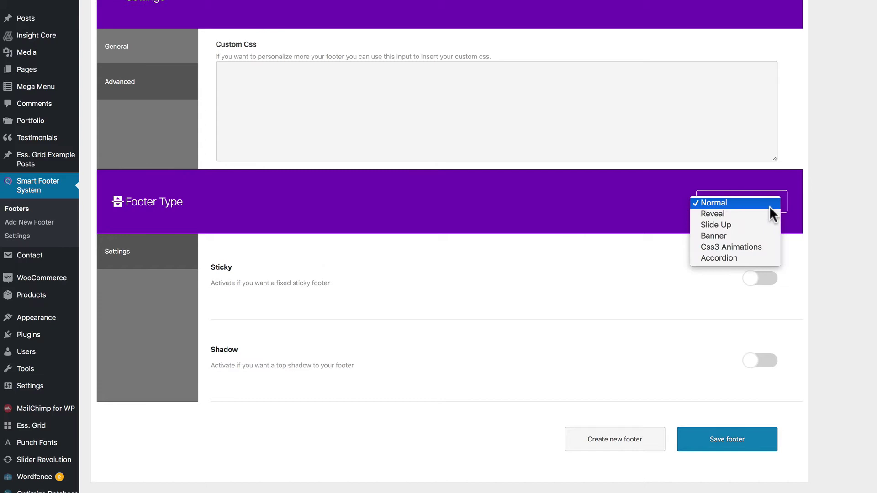
left_click(759, 202)
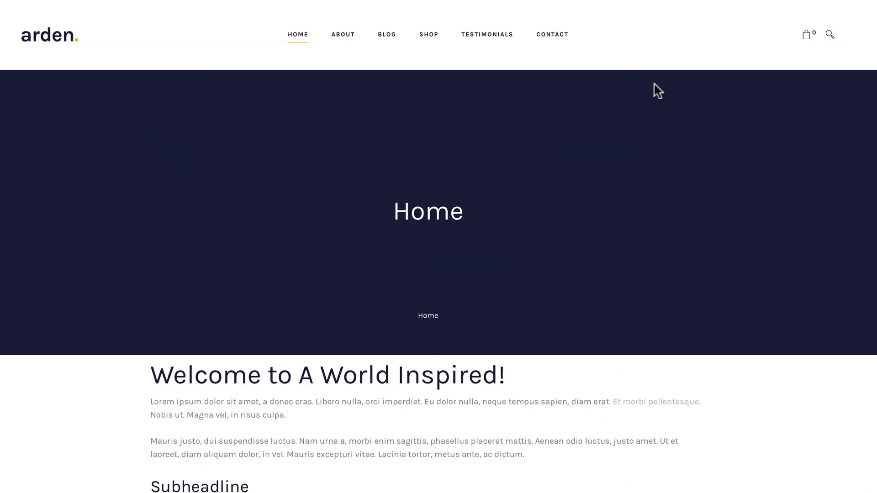
Scroll the live Home page down to the blue 'This Is My Footer Headline' footer
scroll(653, 90, "down", 6)
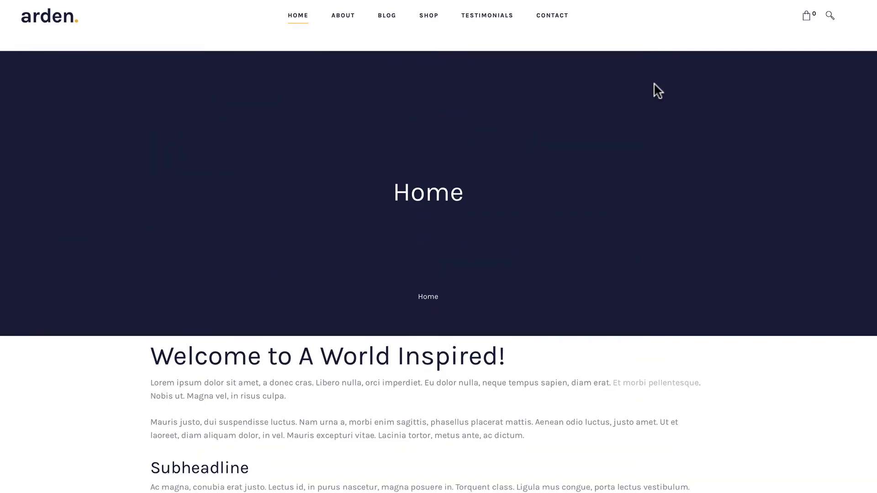
scroll(654, 85, "down", 4)
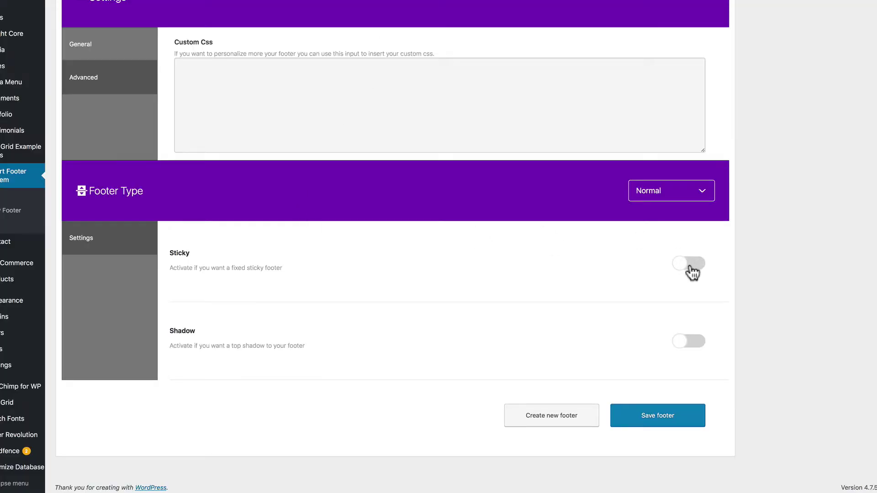
Turn on Sticky and top Shadow for Test Footer_Normal, save, and check the Home page
left_click(690, 267)
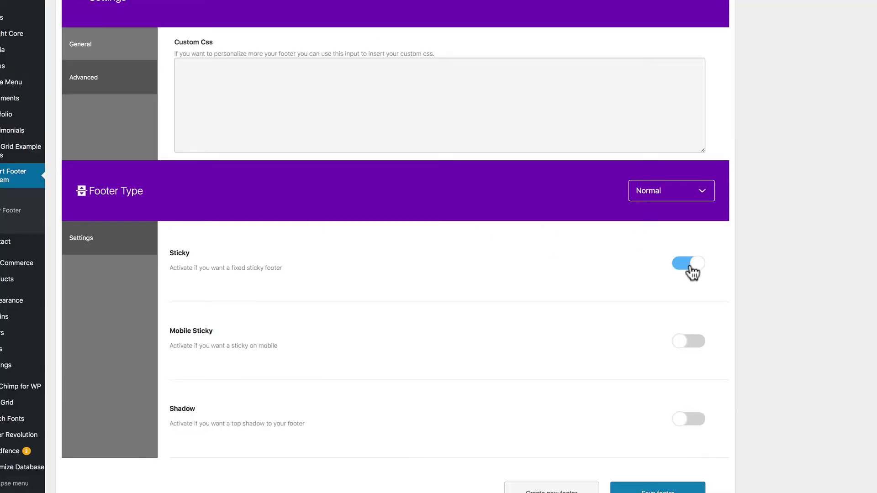
scroll(231, 325, "down", 3)
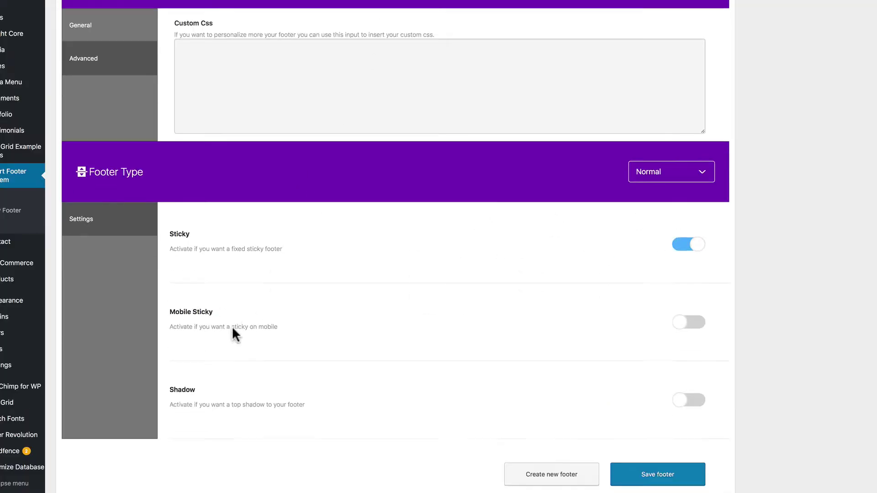
left_click(700, 341)
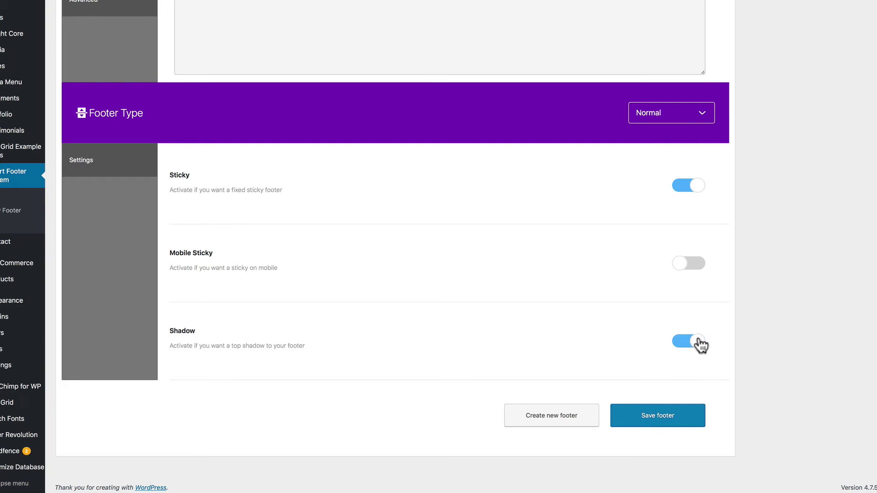
left_click(659, 416)
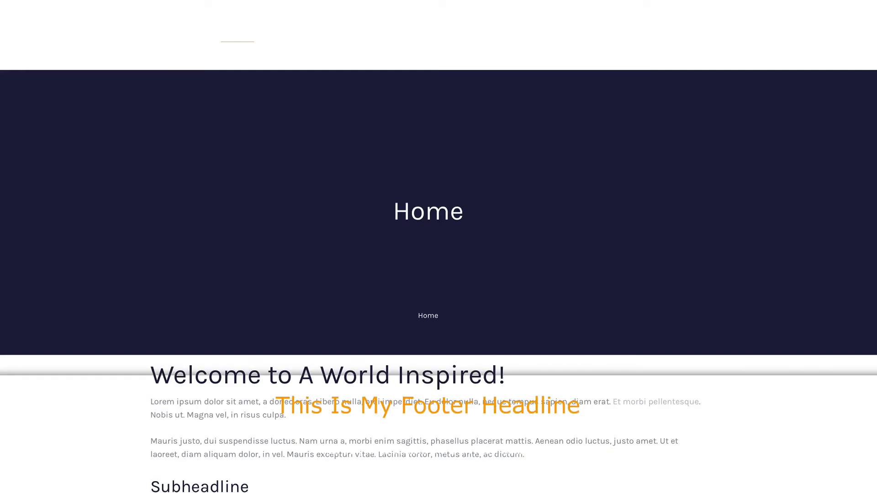
scroll(770, 114, "up", 1)
scroll(770, 115, "up", 10)
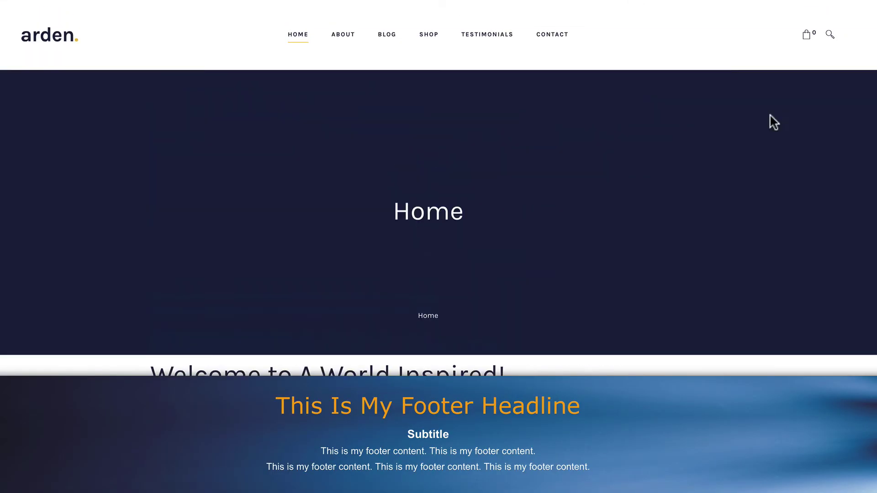
scroll(770, 115, "down", 10)
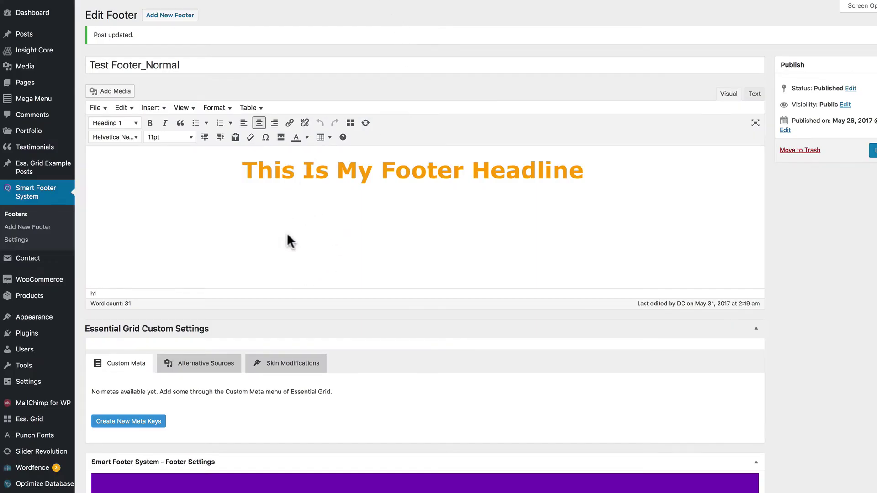
Review Smart Footer System footer assignments for Homepage / Blog, Single, Archive and WooCommerce pages
left_click(20, 239)
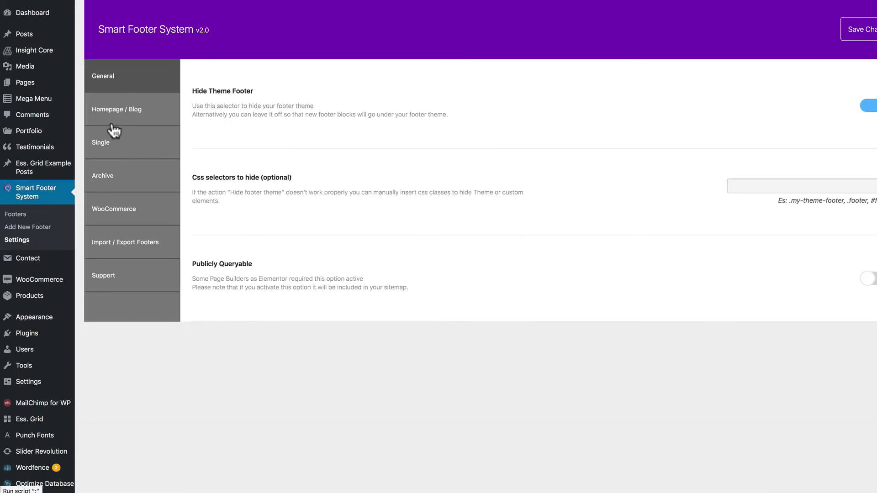
left_click(129, 109)
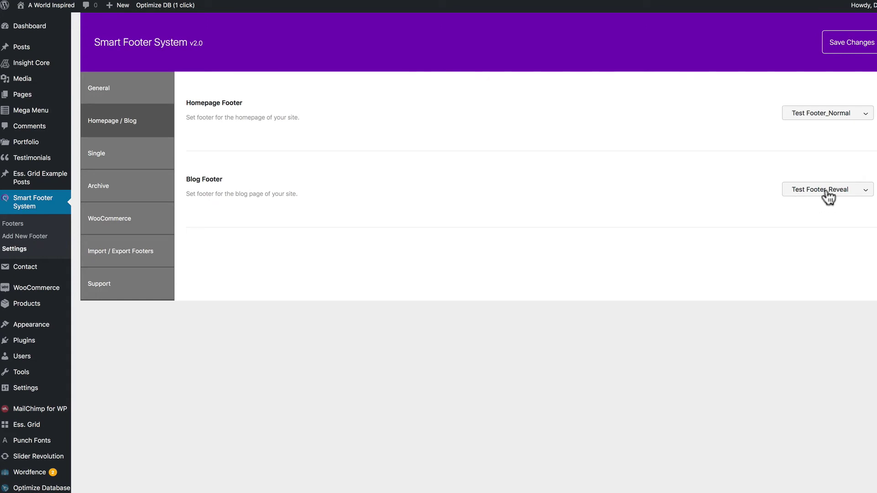
left_click(111, 156)
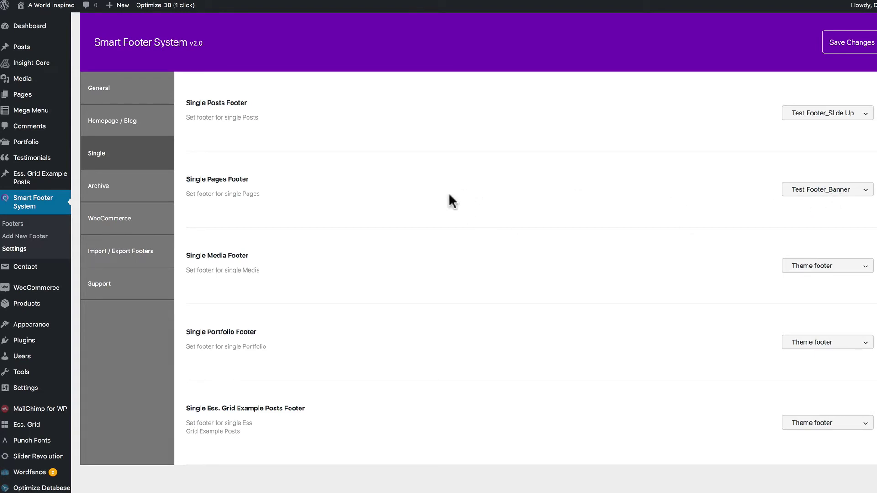
left_click(117, 192)
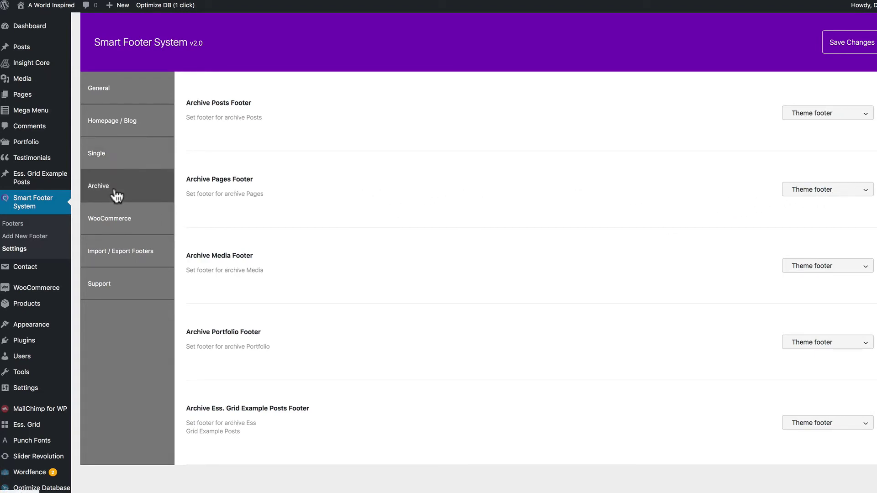
left_click(121, 222)
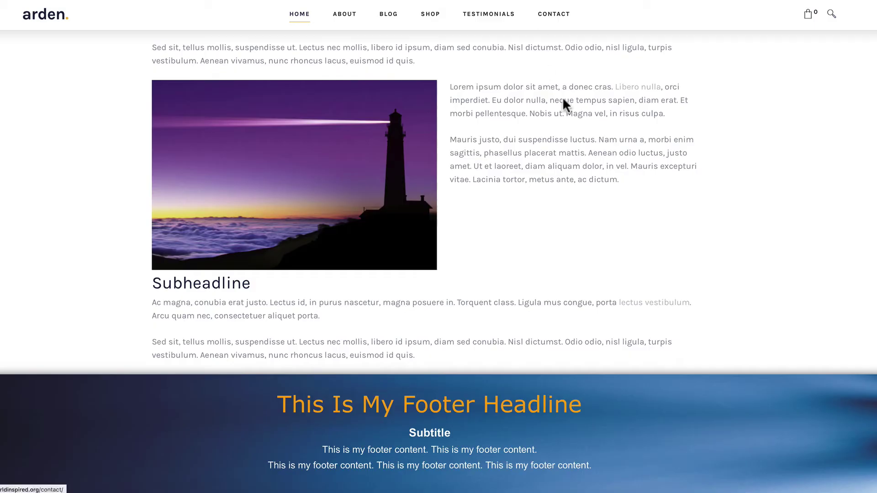
scroll(567, 103, "up", 2)
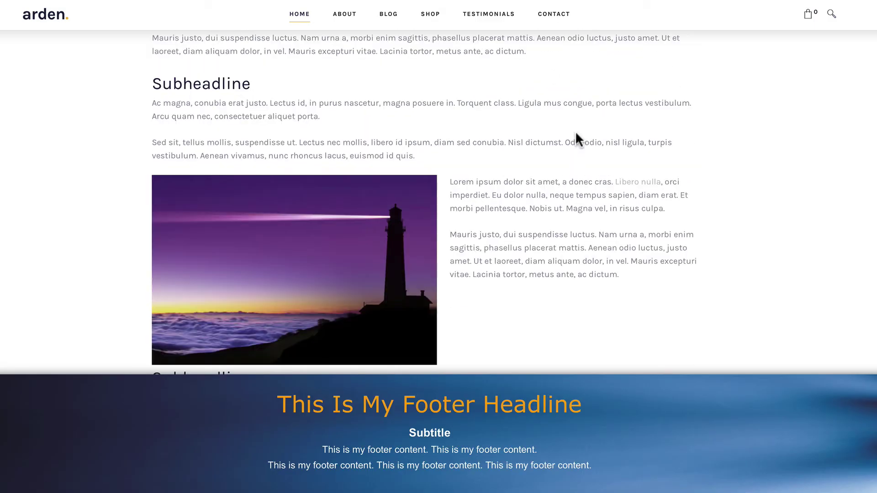
left_click(386, 13)
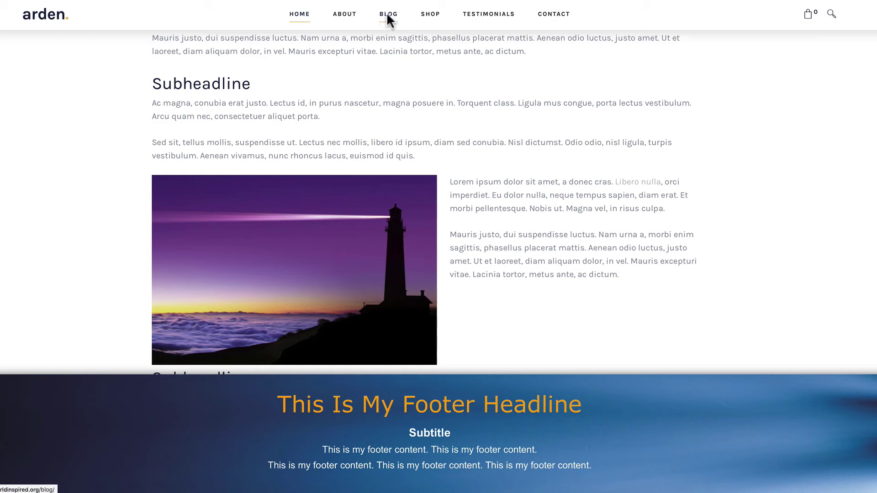
scroll(588, 119, "down", 10)
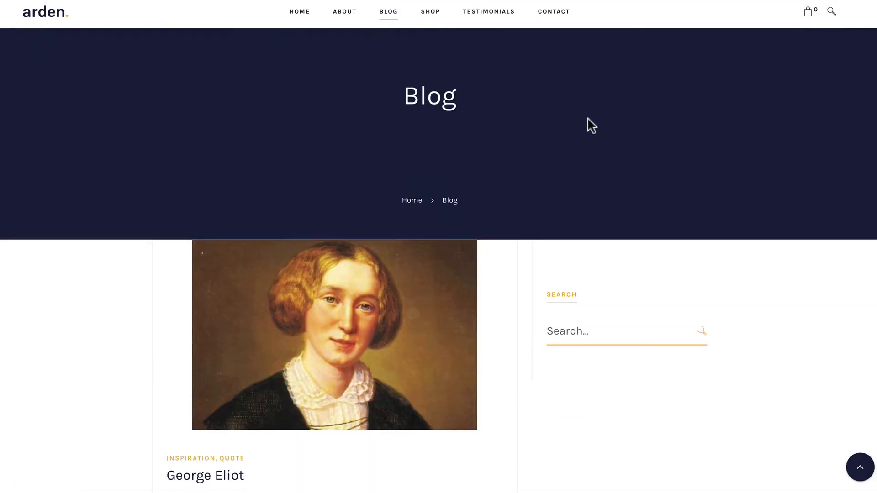
scroll(587, 117, "down", 20)
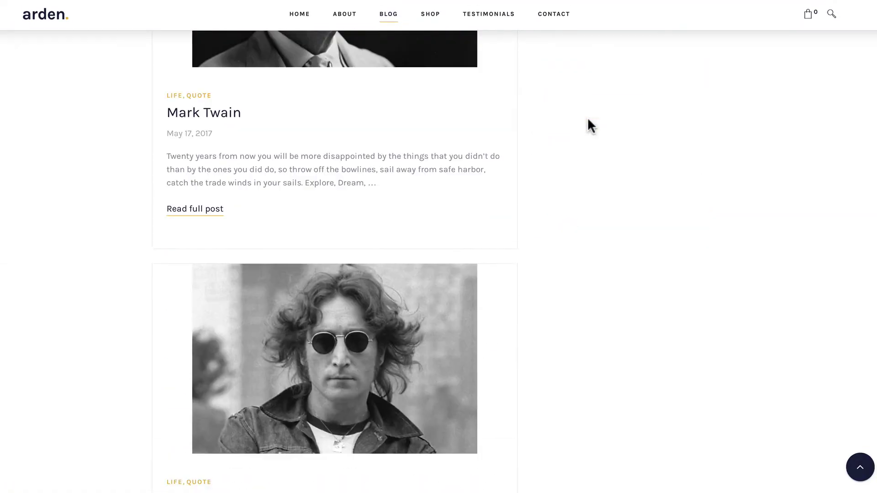
scroll(587, 116, "up", 3)
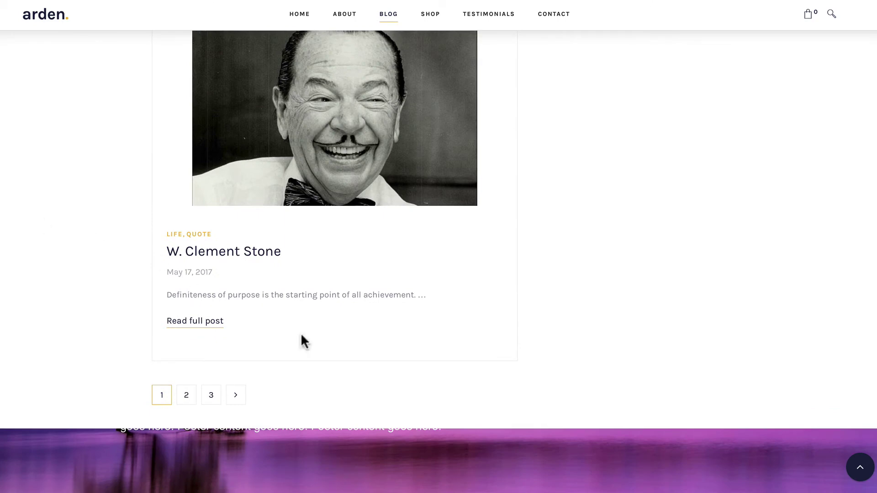
scroll(423, 360, "down", 3)
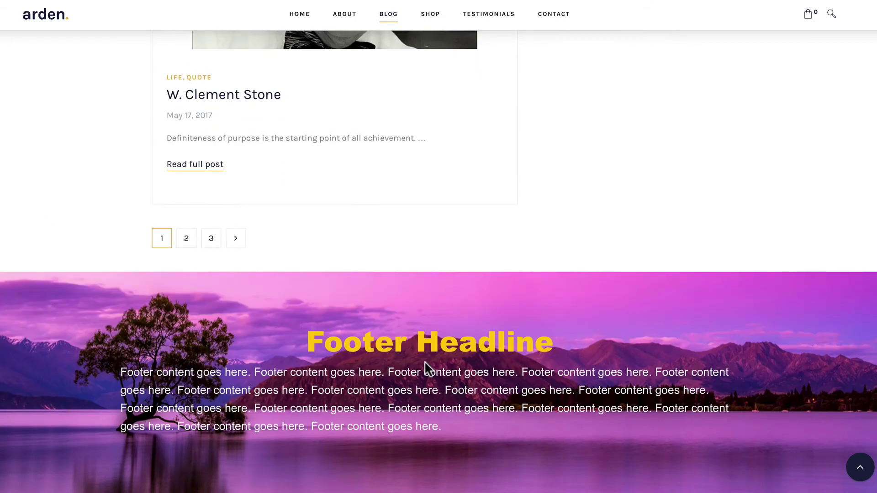
scroll(548, 211, "up", 19)
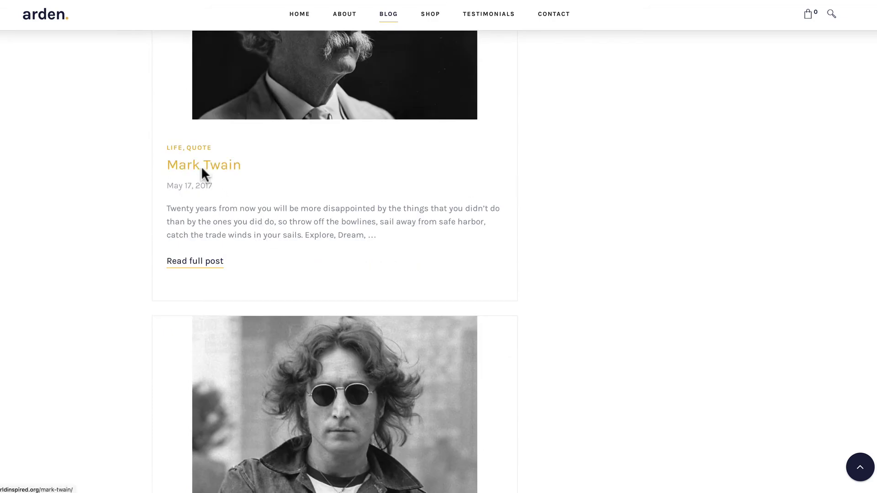
left_click(204, 168)
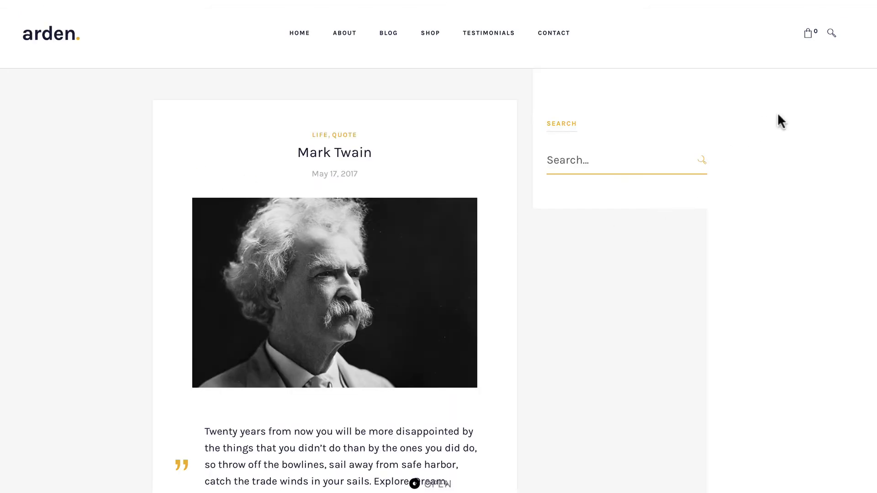
scroll(779, 119, "down", 7)
scroll(779, 116, "down", 5)
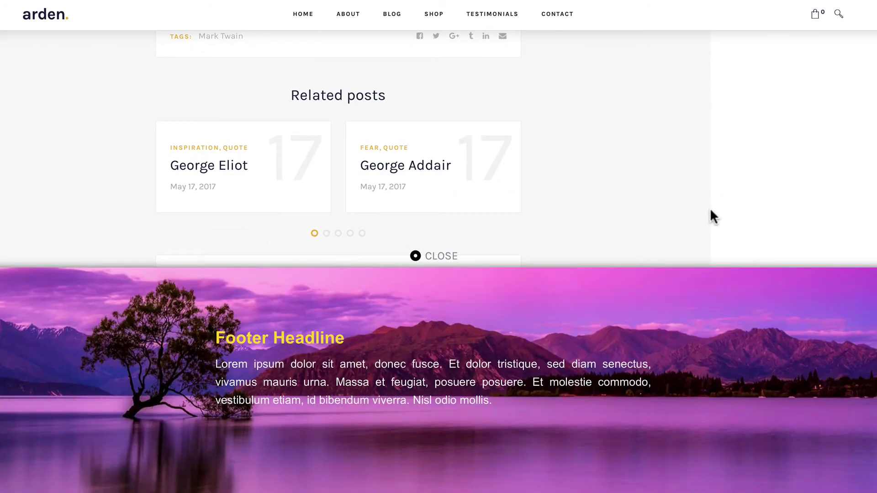
left_click(424, 257)
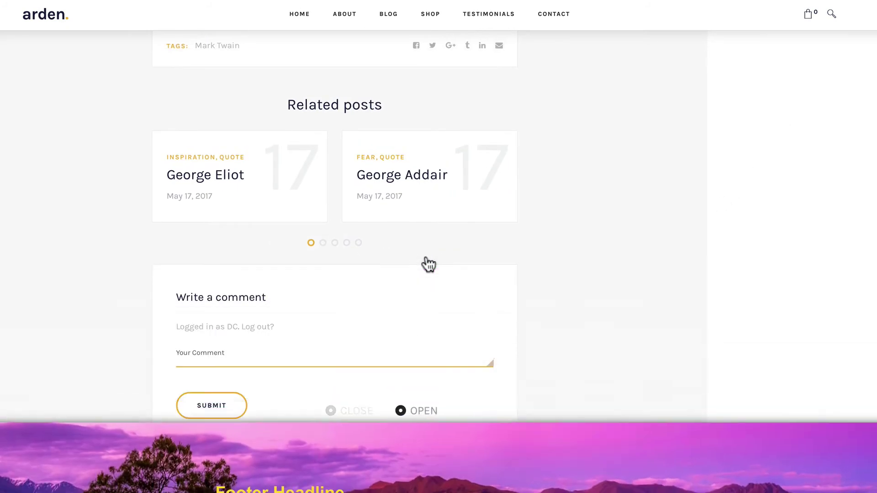
left_click(441, 483)
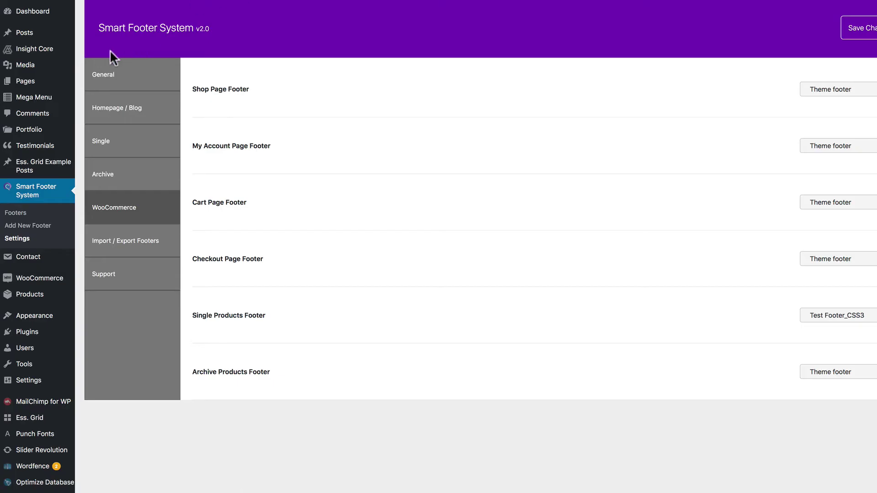
Open Test Footer_Slide Up from the Footers list and select its editor content
left_click(19, 212)
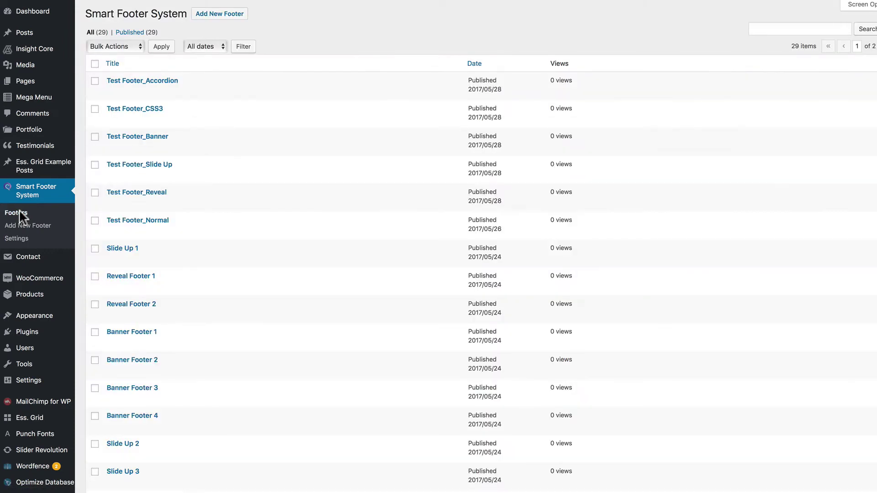
left_click(149, 167)
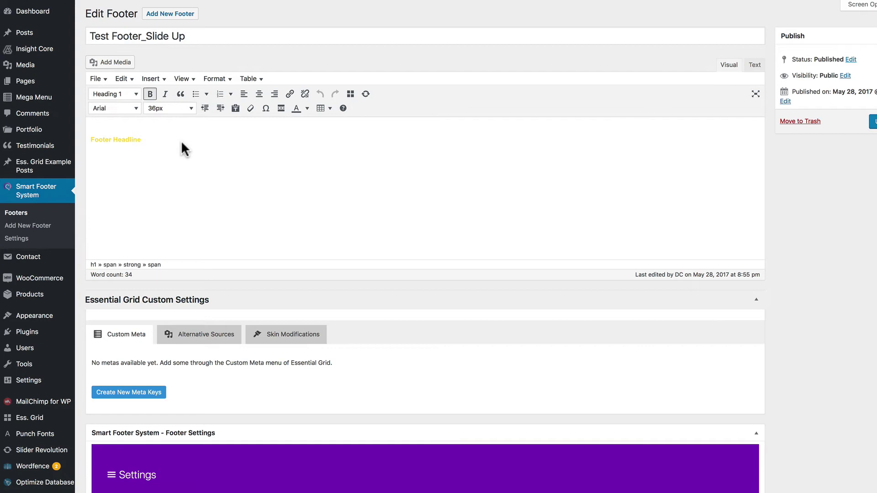
key("ctrl+a")
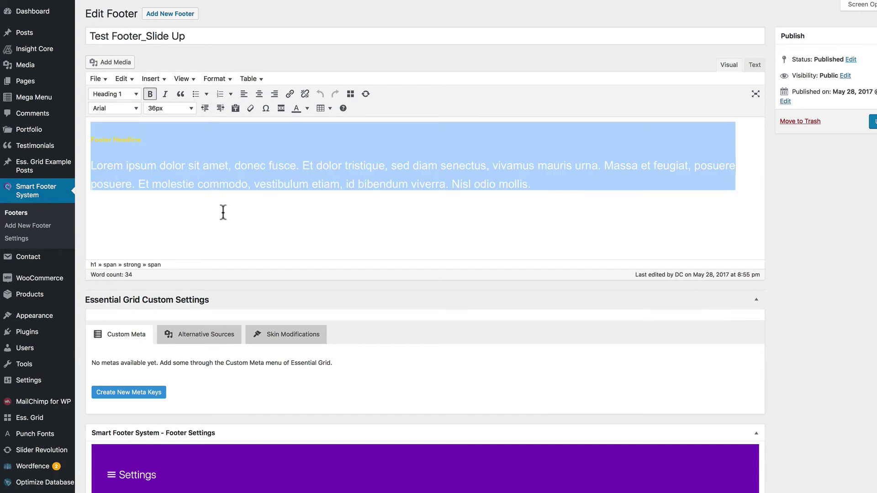
key("BackSpace")
scroll(226, 215, "down", 5)
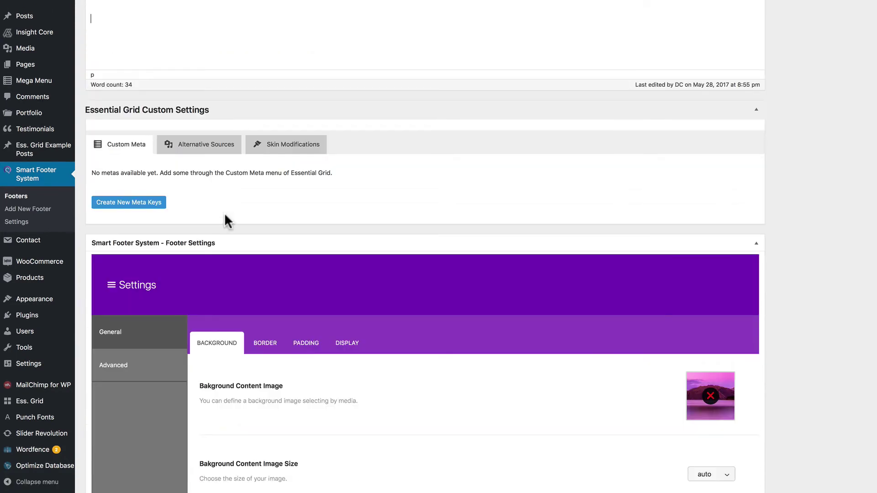
scroll(224, 213, "down", 3)
scroll(224, 213, "down", 12)
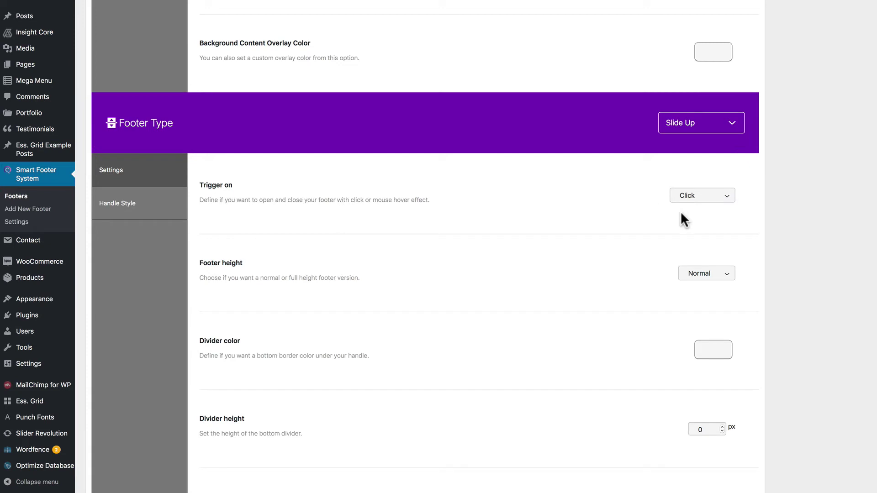
scroll(703, 283, "down", 1)
scroll(703, 282, "down", 5)
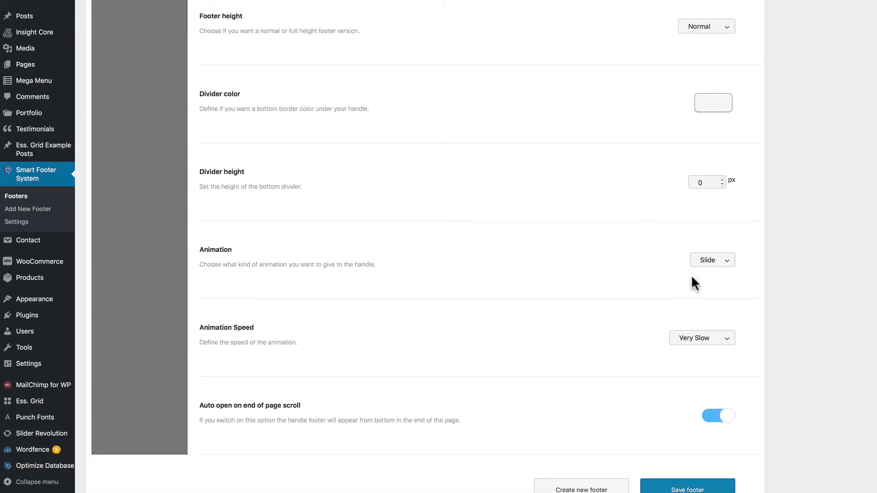
Check the footer animation settings, keeping Slide animation at Very Slow speed
left_click(715, 260)
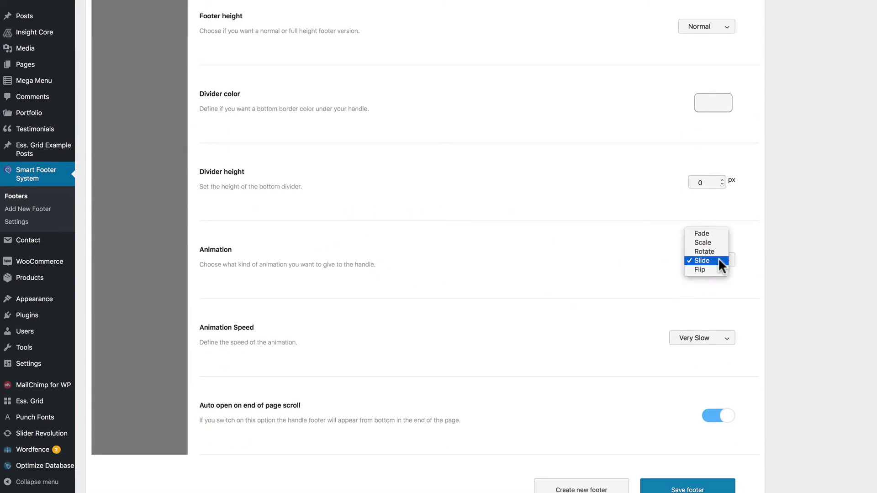
left_click(640, 261)
left_click(702, 343)
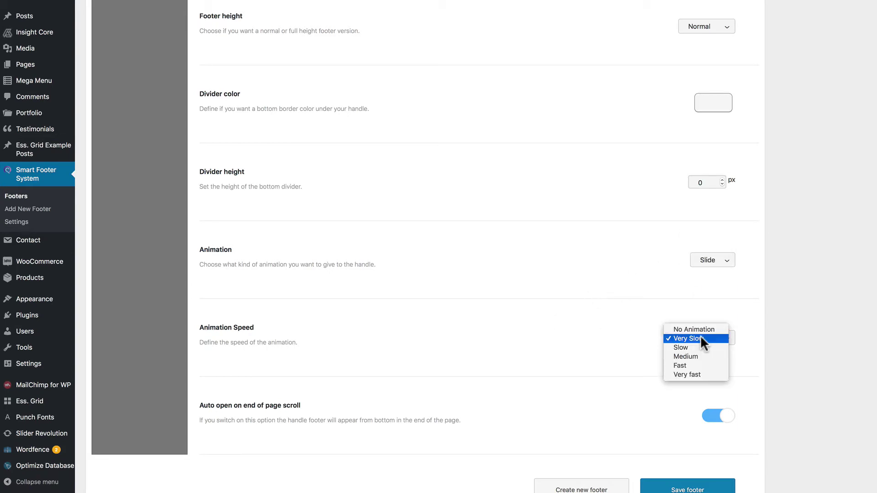
left_click(603, 298)
scroll(604, 298, "down", 2)
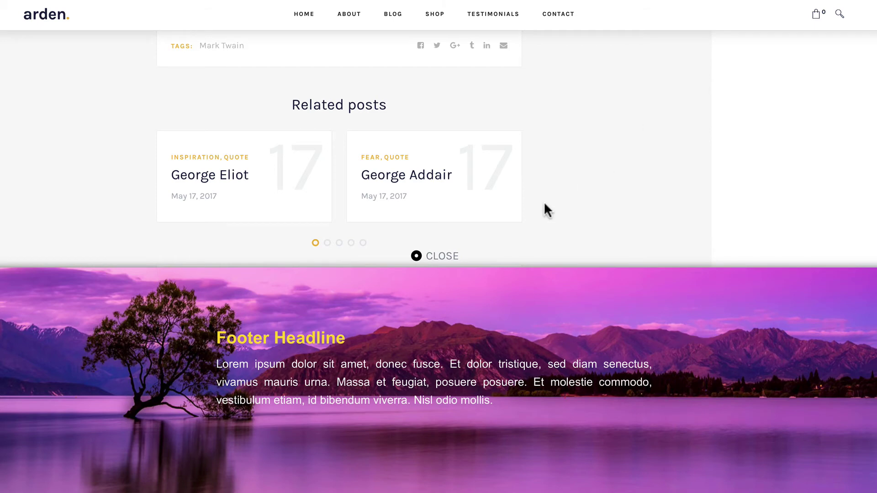
Close the slide-up footer on the Mark Twain post, then scroll so it reopens
left_click(438, 257)
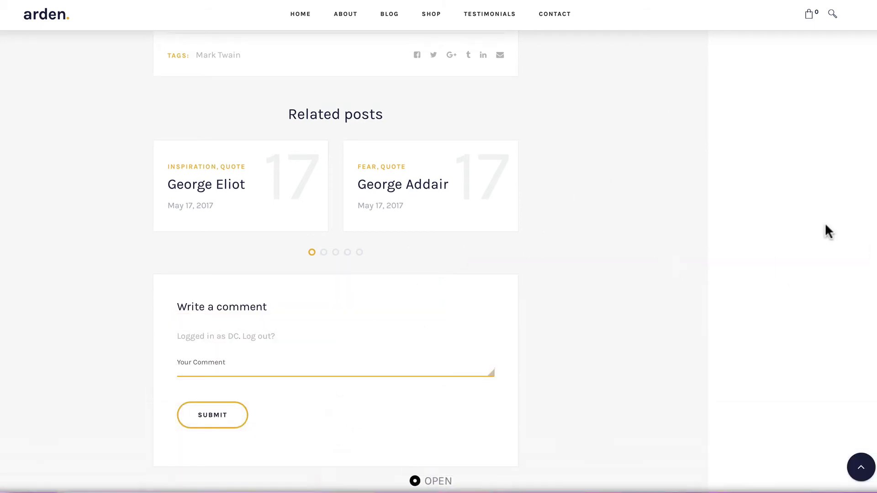
scroll(825, 226, "up", 10)
scroll(825, 225, "down", 3)
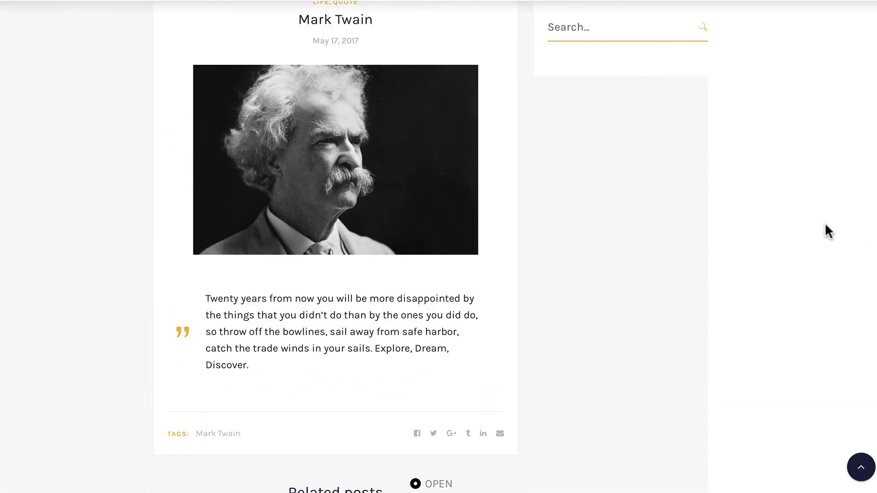
scroll(825, 225, "down", 9)
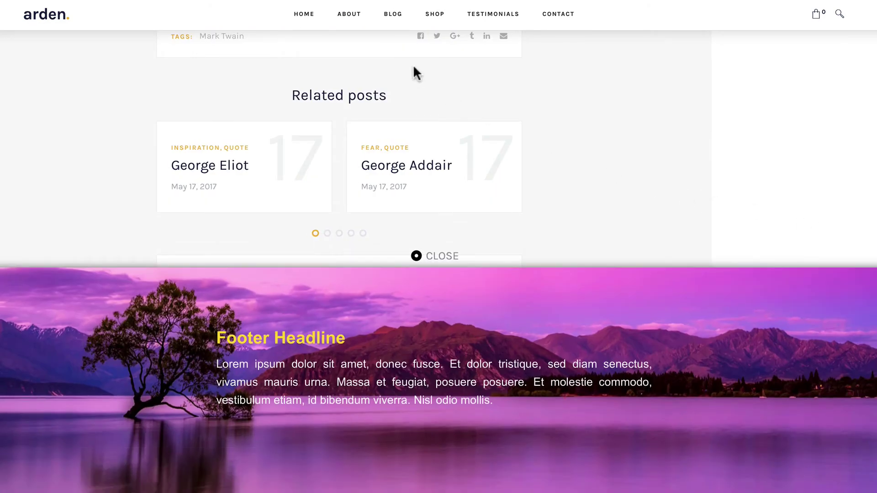
Open the About page and scroll to its sunset 'Footer Headline' footer
left_click(354, 14)
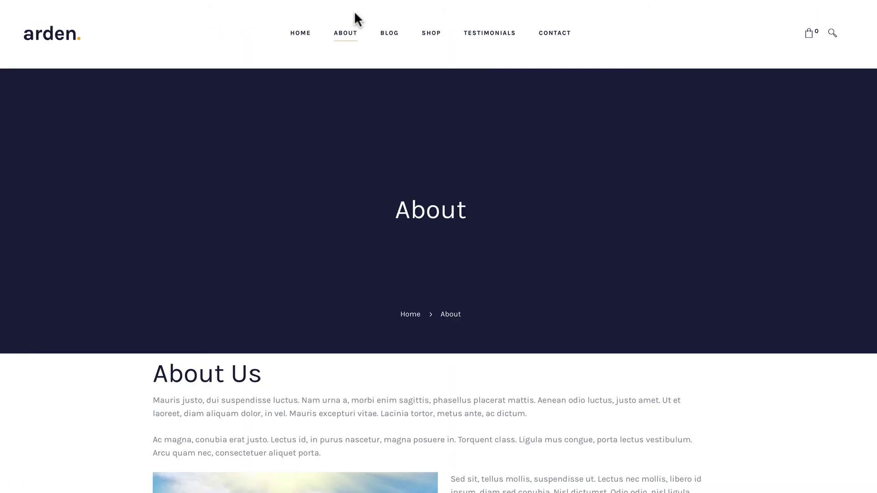
scroll(618, 144, "down", 10)
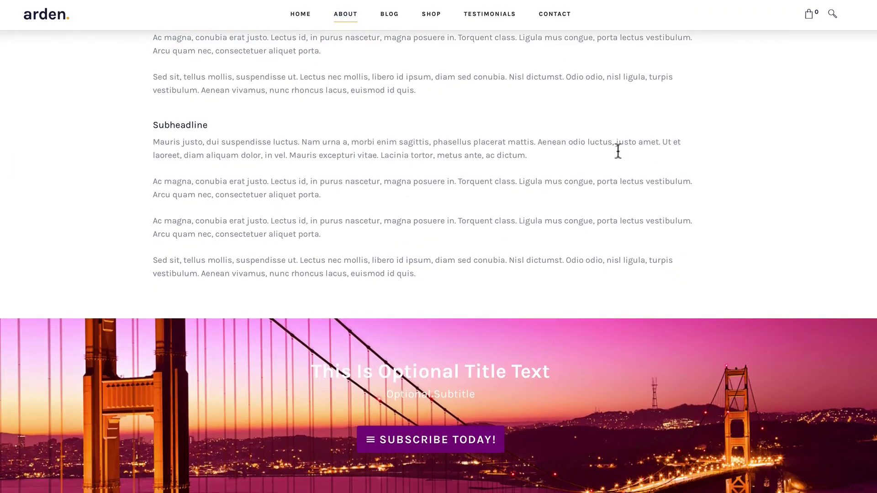
scroll(631, 182, "up", 2)
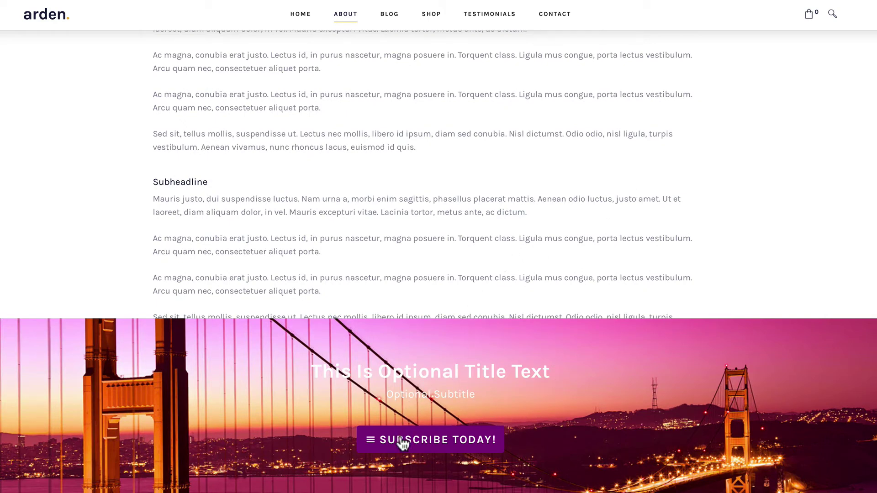
scroll(399, 446, "down", 5)
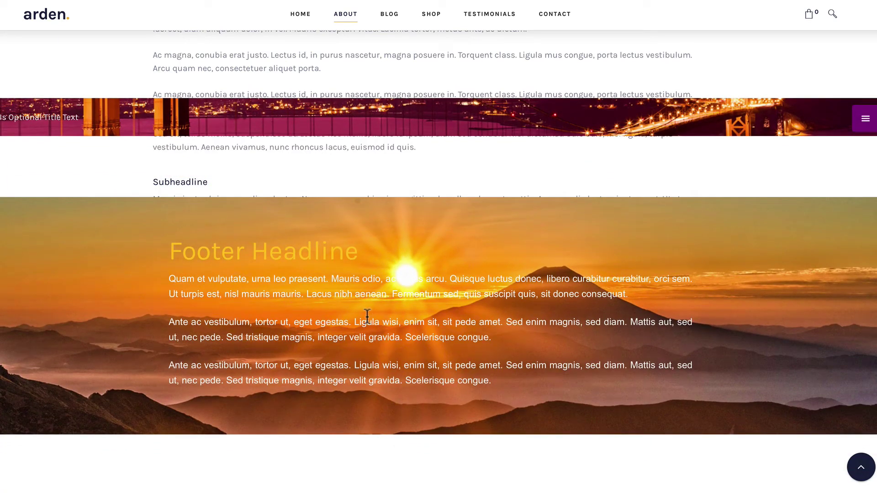
Go to SHOP and scroll the Nike Air Foamposite product page down to its footer
left_click(431, 15)
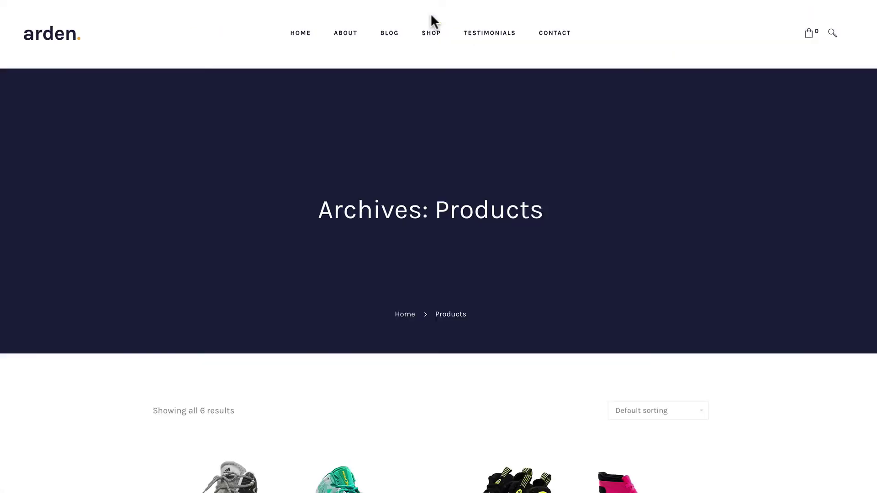
scroll(435, 147, "down", 3)
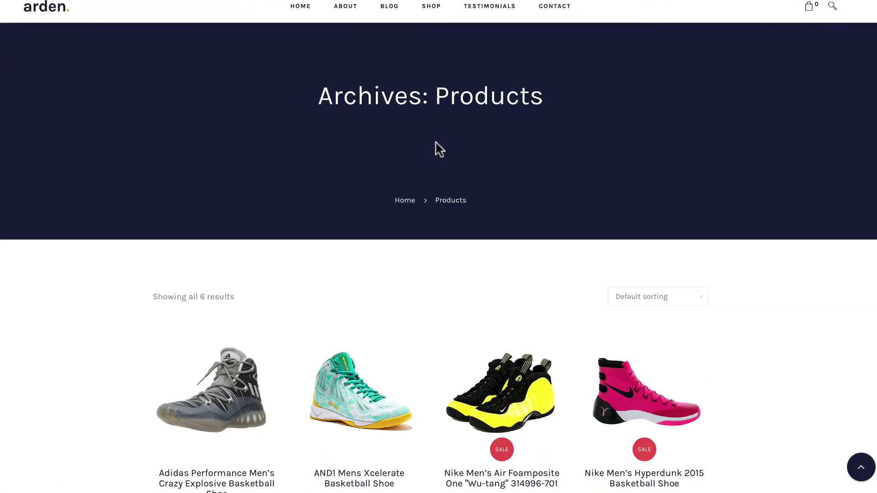
scroll(401, 197, "down", 2)
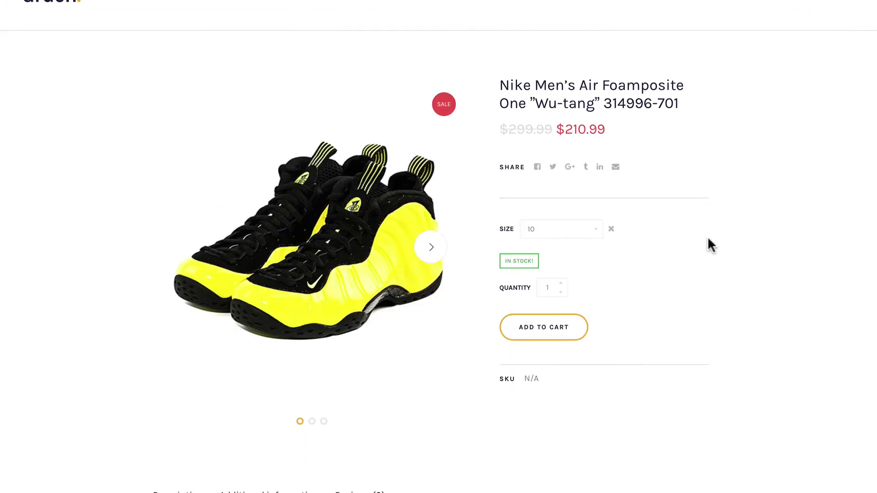
scroll(707, 238, "down", 4)
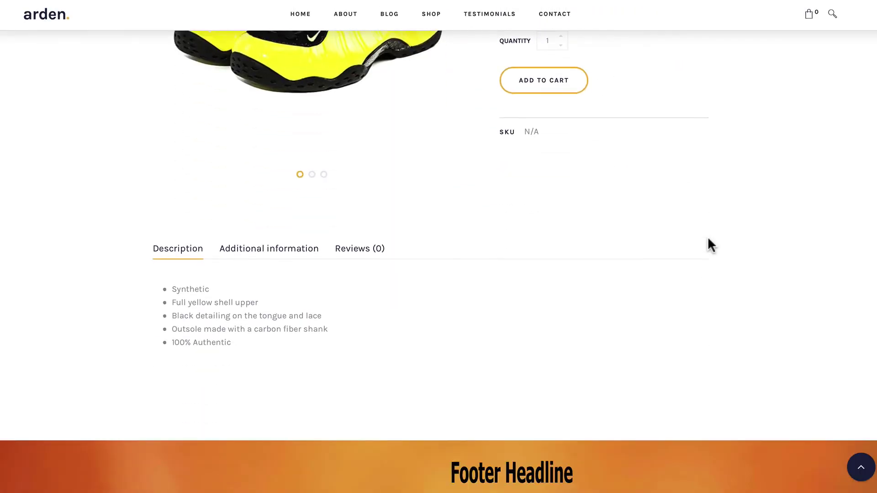
scroll(708, 238, "up", 4)
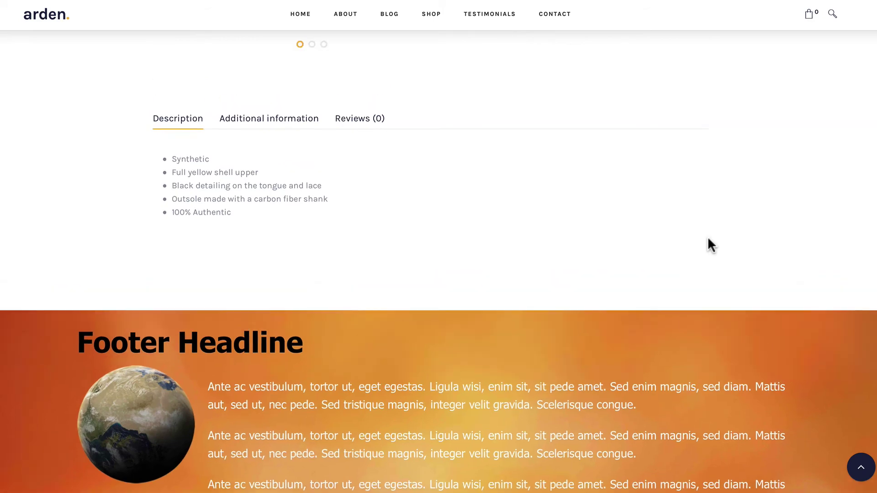
scroll(708, 239, "down", 4)
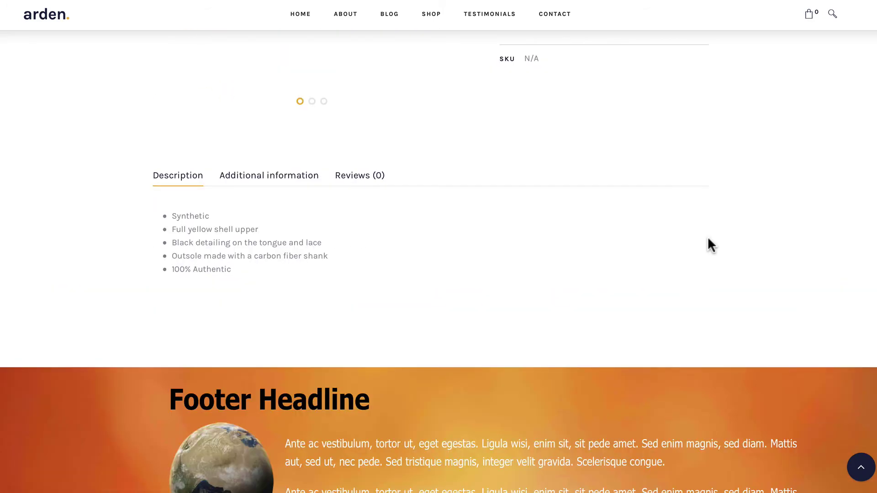
scroll(708, 238, "up", 3)
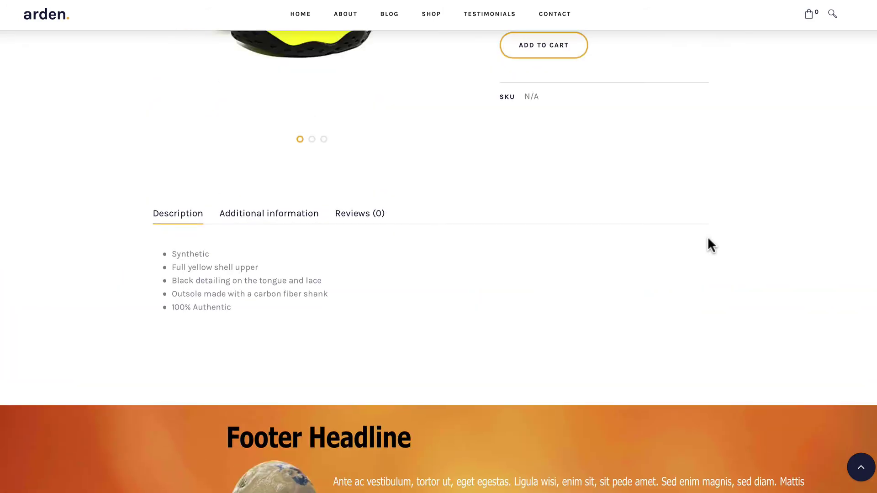
scroll(708, 238, "down", 3)
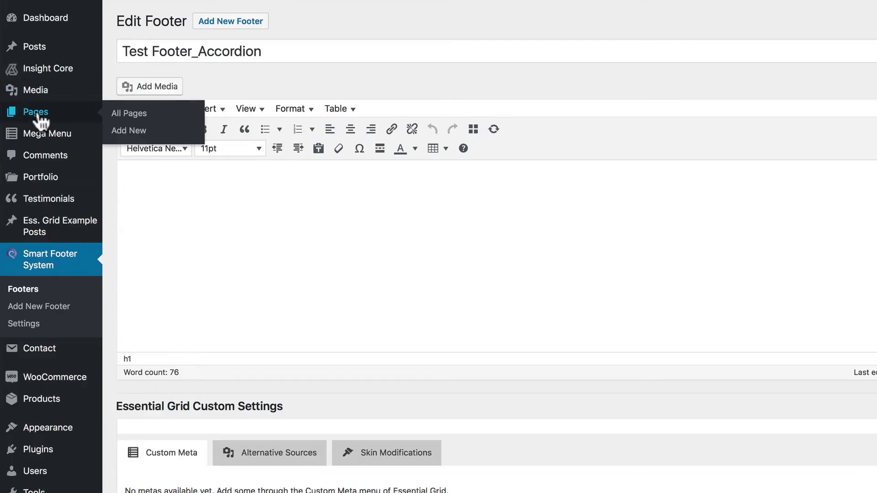
Edit the Testimonials page and override its Smart Footer System footer with Test Footer_Accordion
left_click(37, 115)
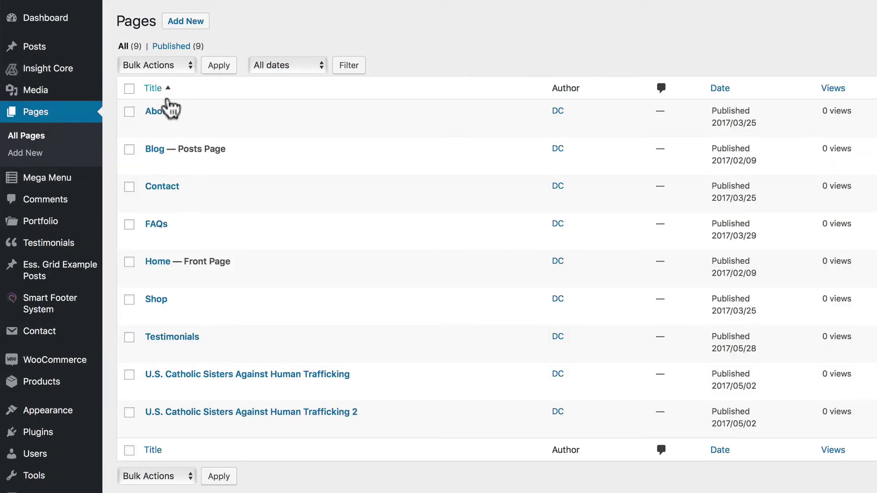
mouse_move(170, 353)
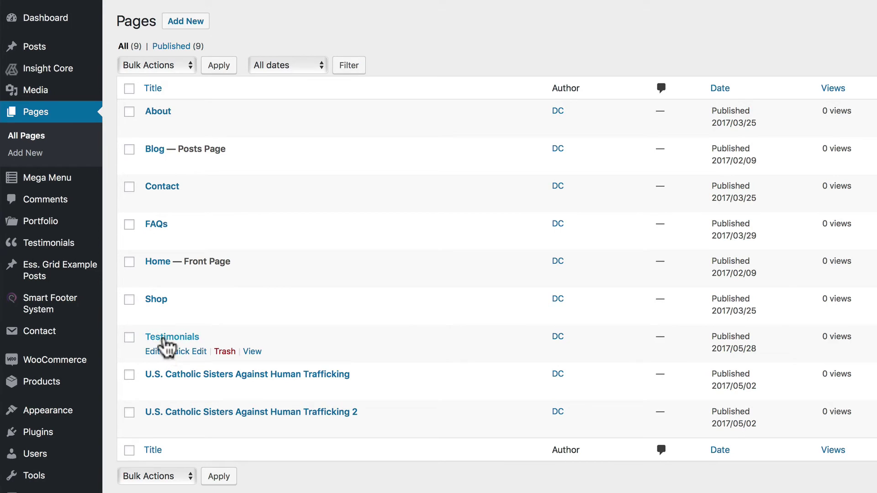
left_click(164, 338)
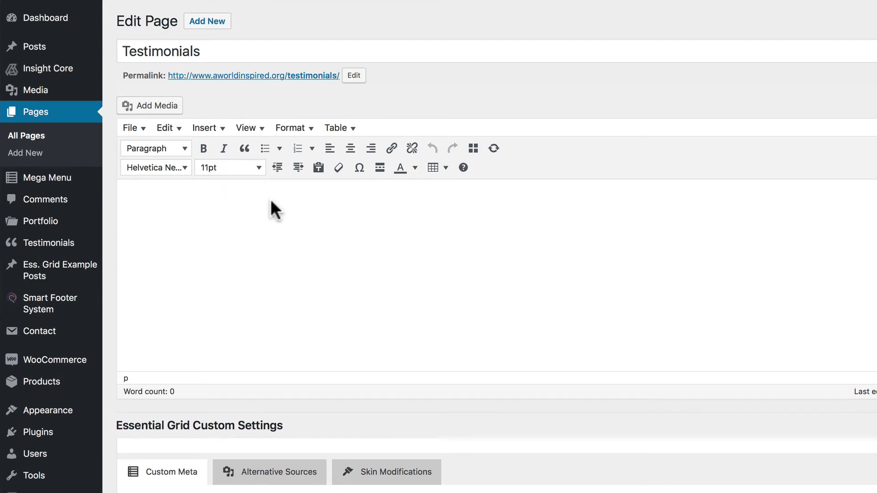
scroll(316, 228, "down", 10)
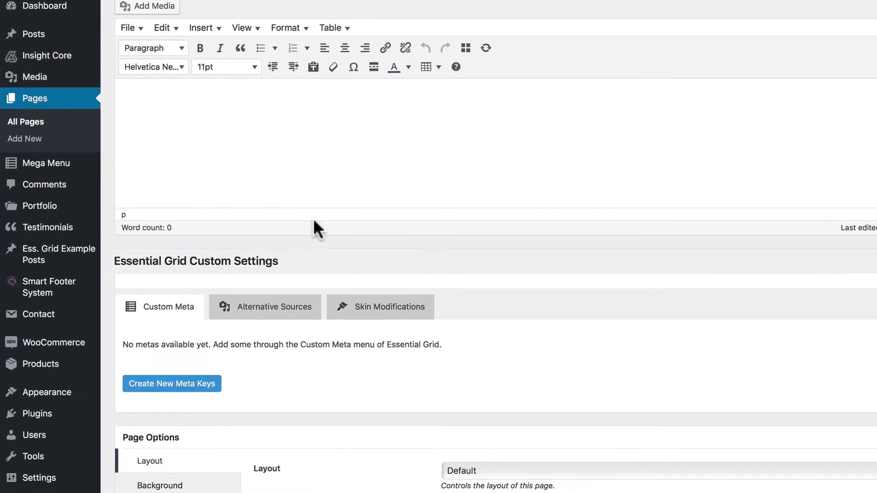
scroll(304, 201, "down", 5)
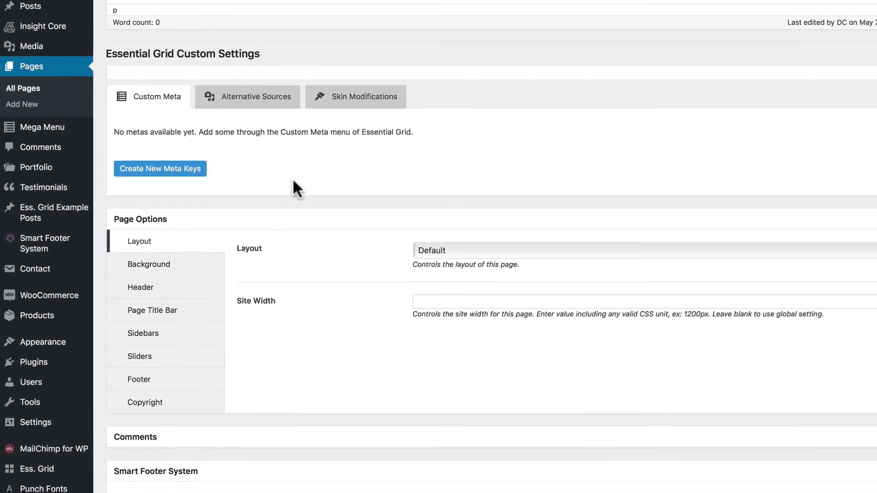
scroll(281, 158, "down", 3)
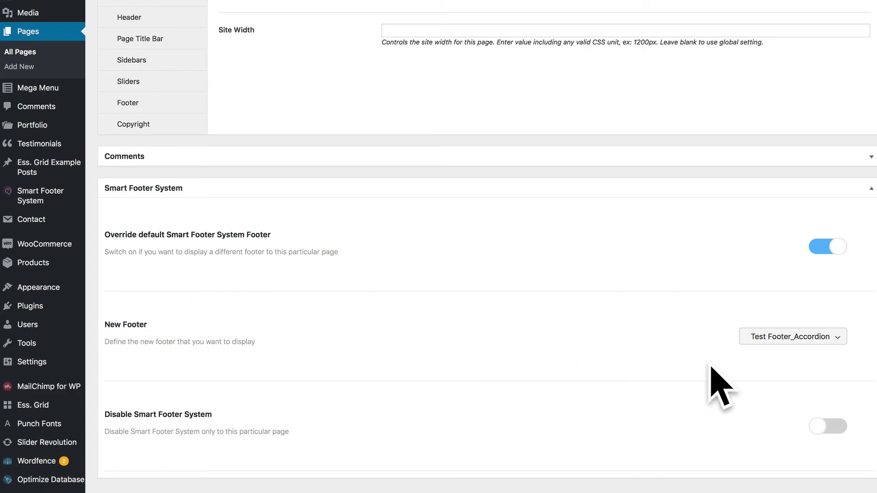
left_click(791, 338)
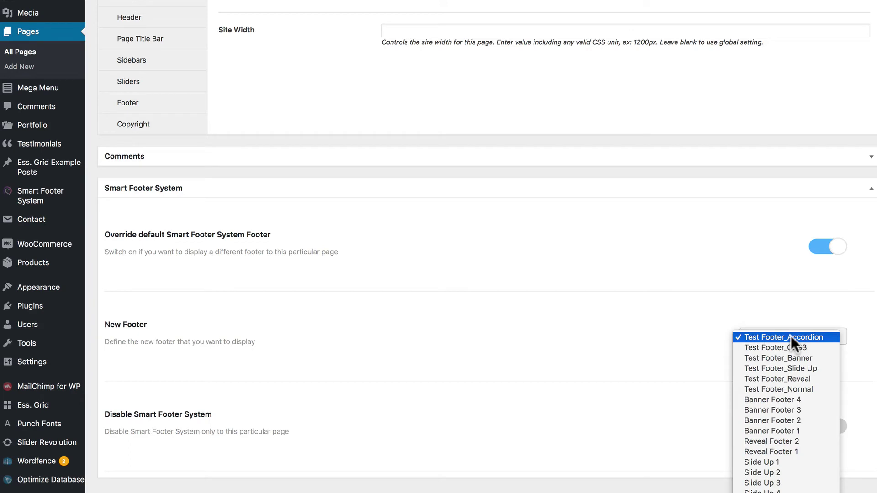
left_click(630, 323)
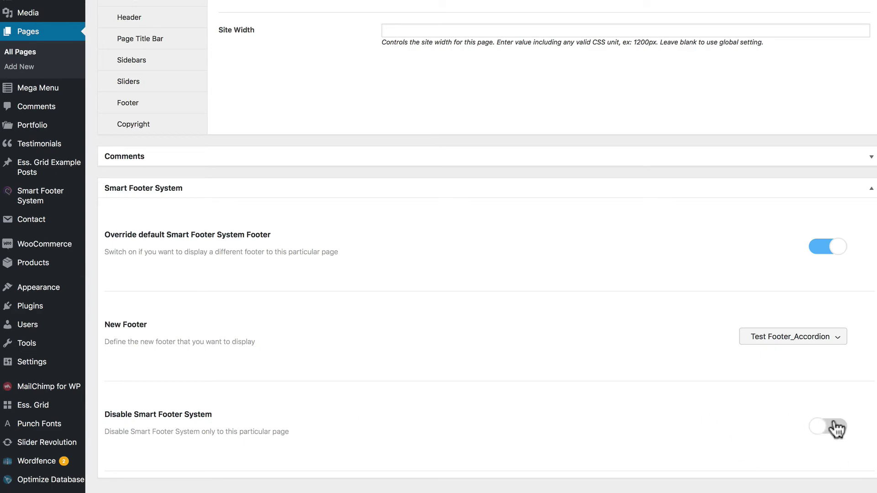
scroll(790, 344, "up", 10)
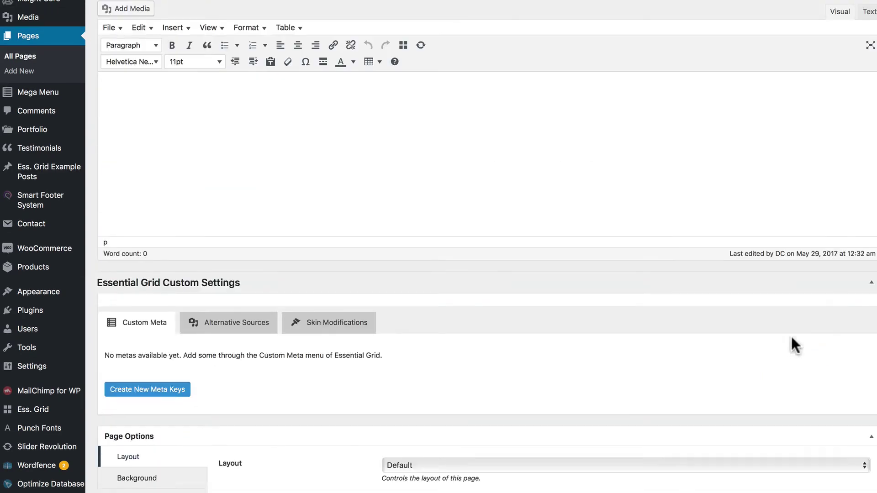
scroll(196, 49, "up", 1)
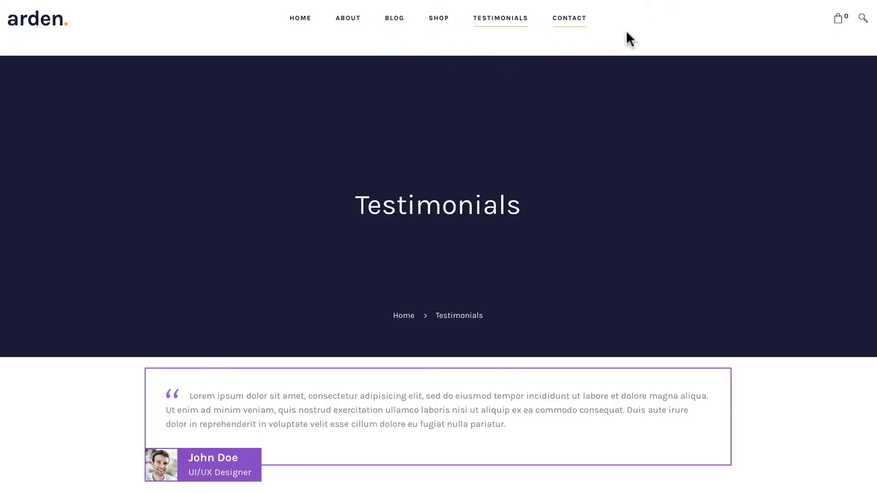
Scroll the Testimonials page down to its purple accordion footer with the HEADLINE section
scroll(652, 30, "down", 10)
scroll(652, 29, "down", 3)
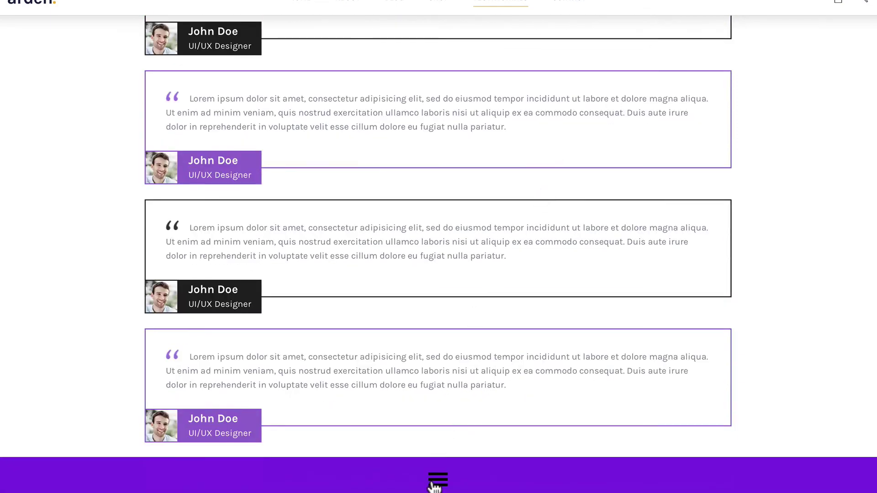
scroll(434, 487, "down", 6)
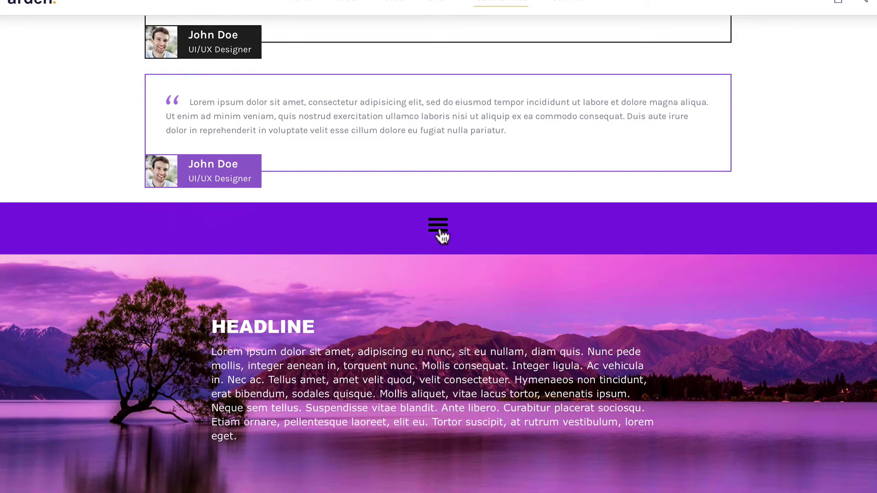
scroll(441, 235, "up", 6)
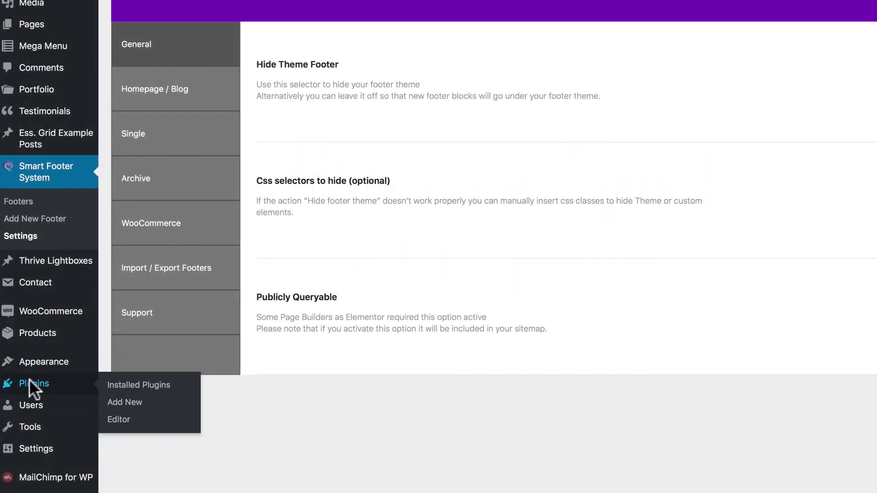
Activate the WPBakery Visual Composer plugin
left_click(31, 384)
scroll(221, 385, "down", 15)
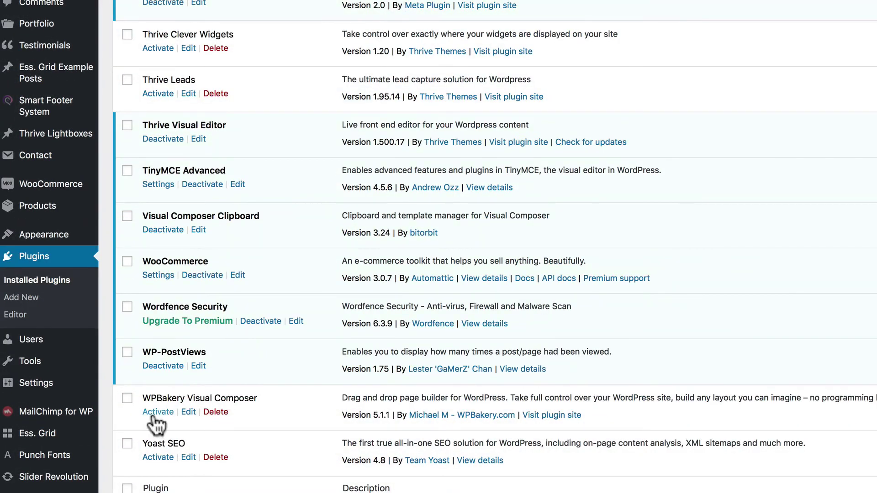
left_click(157, 412)
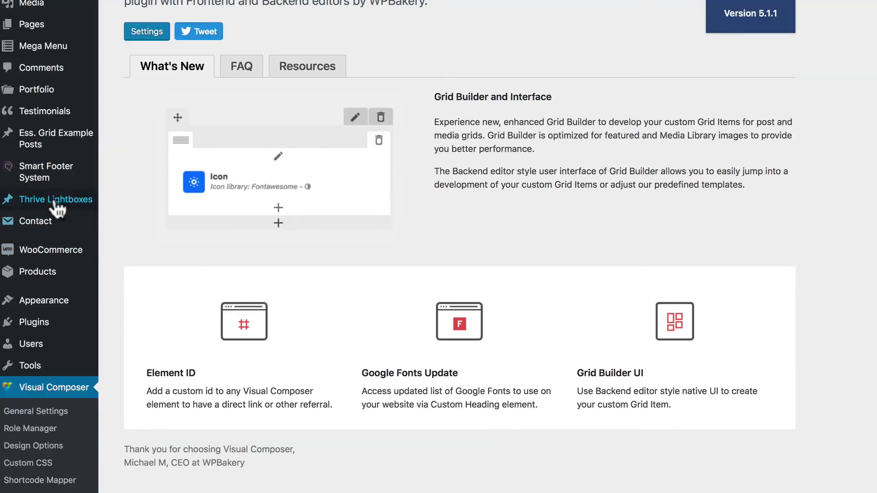
Assign Banner Footer 4 to the homepage and Banner Footer 2 to the blog, and save
mouse_move(39, 170)
left_click(120, 202)
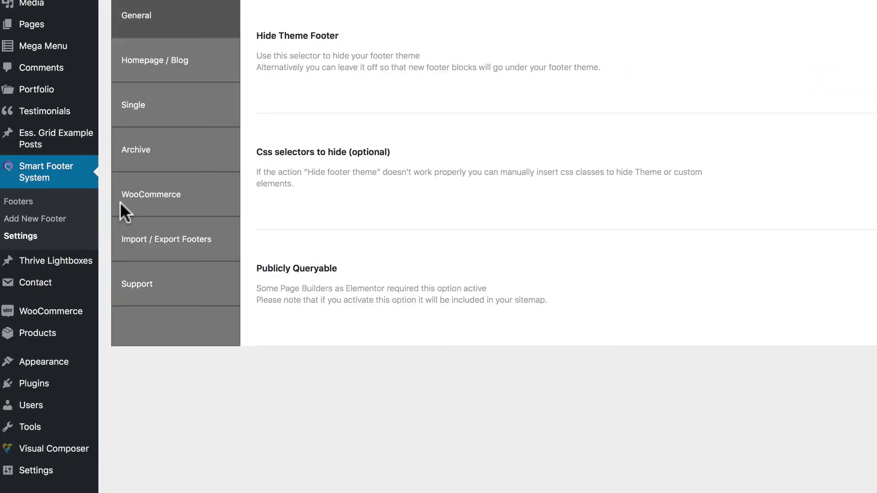
left_click(92, 88)
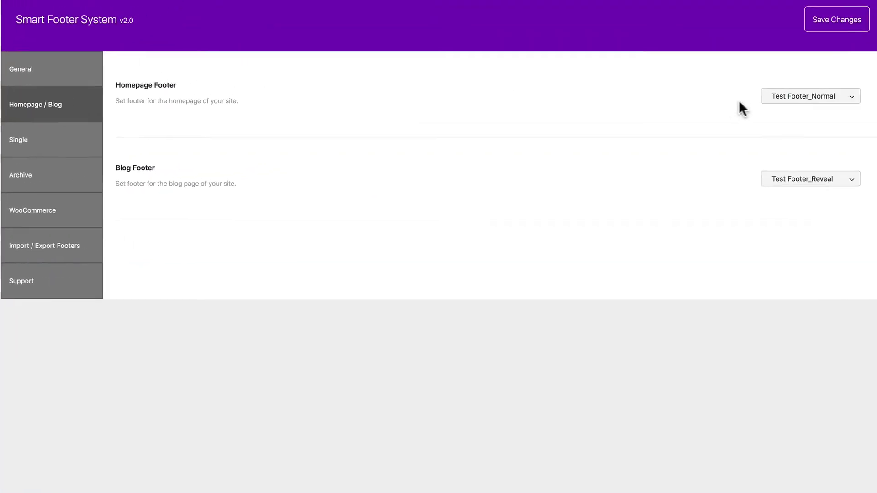
left_click(863, 84)
left_click(776, 104)
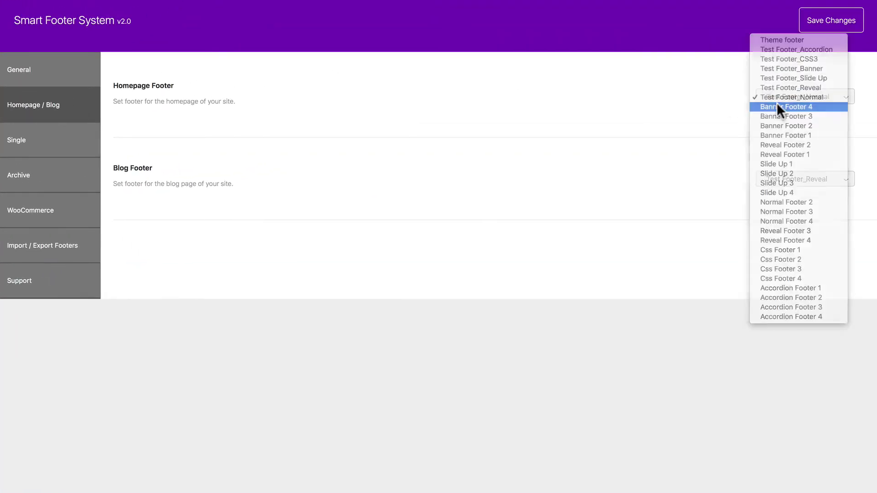
left_click(791, 179)
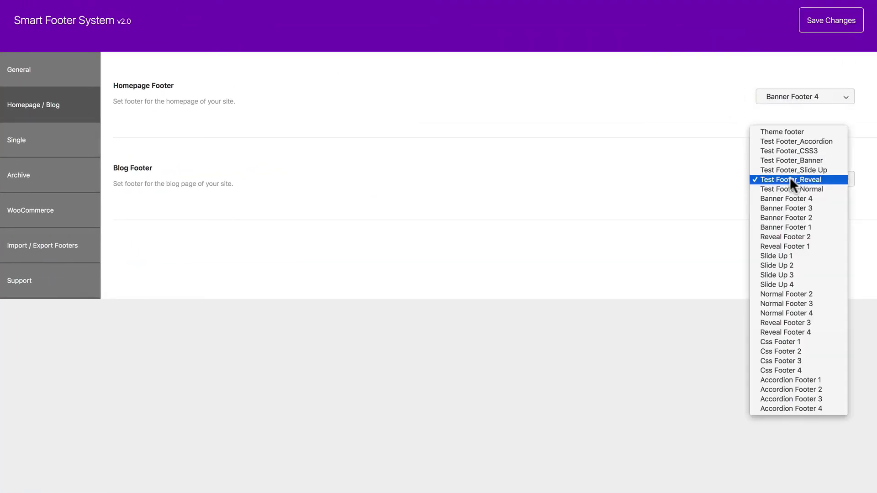
left_click(796, 217)
left_click(812, 22)
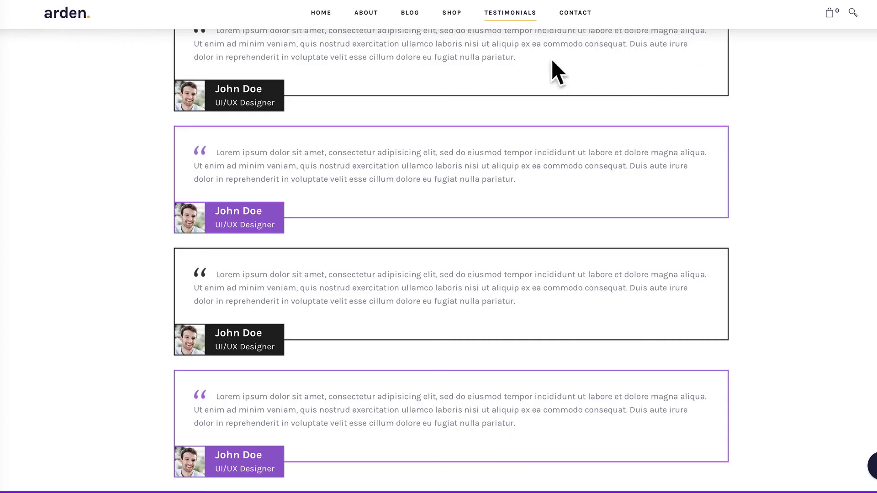
Open the site's Home page and scroll down to preview its footer
left_click(320, 18)
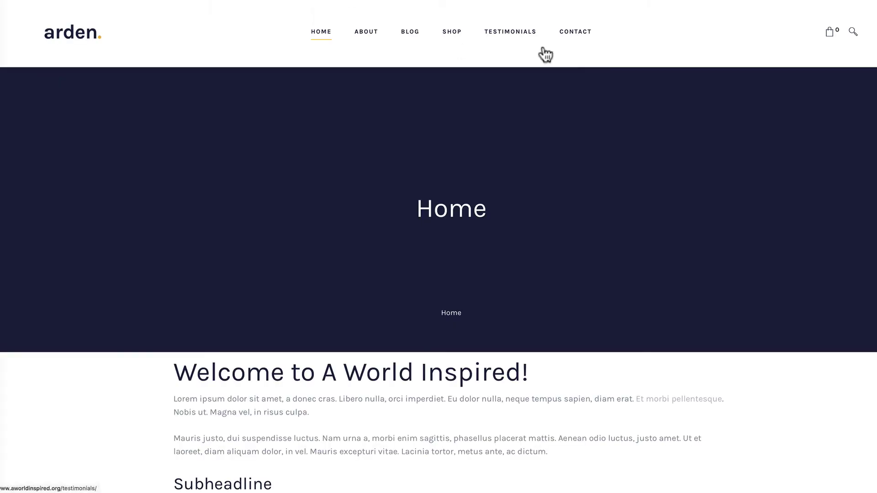
scroll(659, 80, "down", 5)
scroll(658, 76, "down", 2)
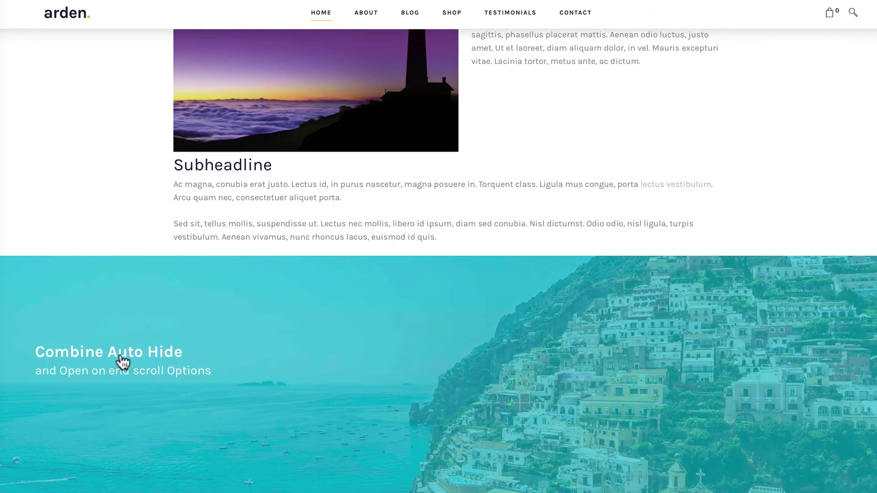
scroll(122, 362, "down", 2)
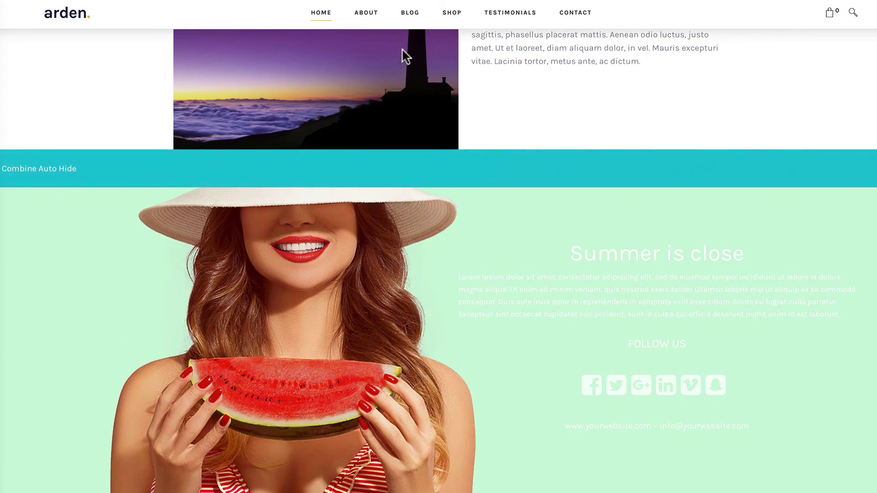
Open the Blog page and expand its Surf Summer Camp banner footer
left_click(410, 14)
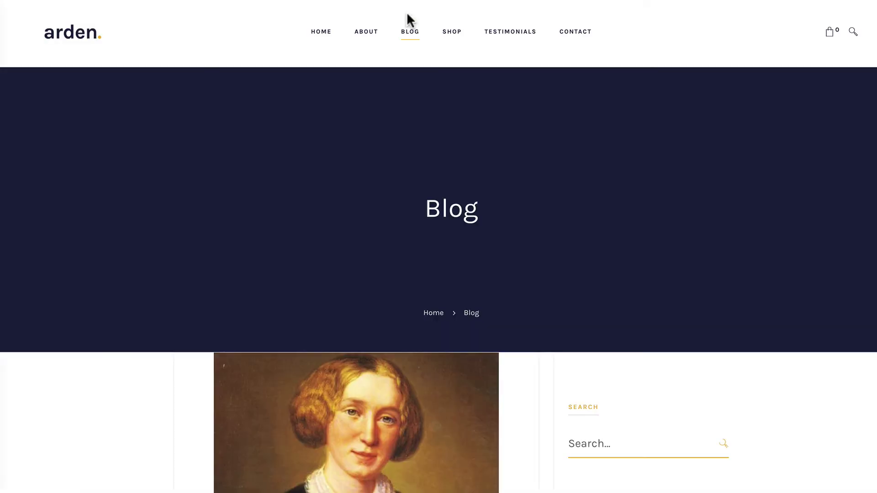
scroll(525, 145, "down", 5)
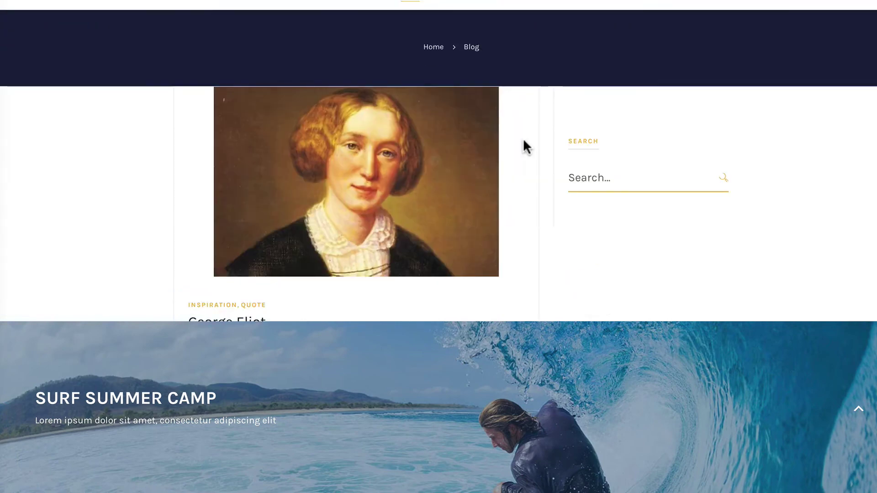
scroll(523, 141, "down", 20)
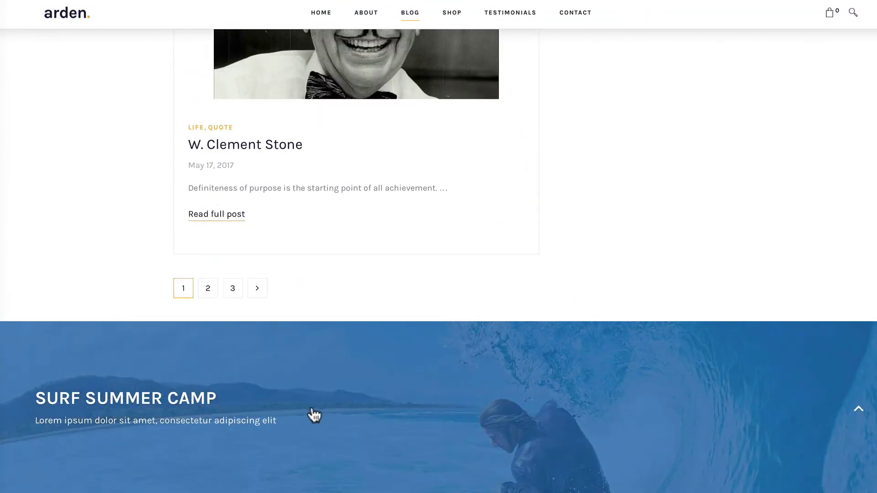
left_click(315, 415)
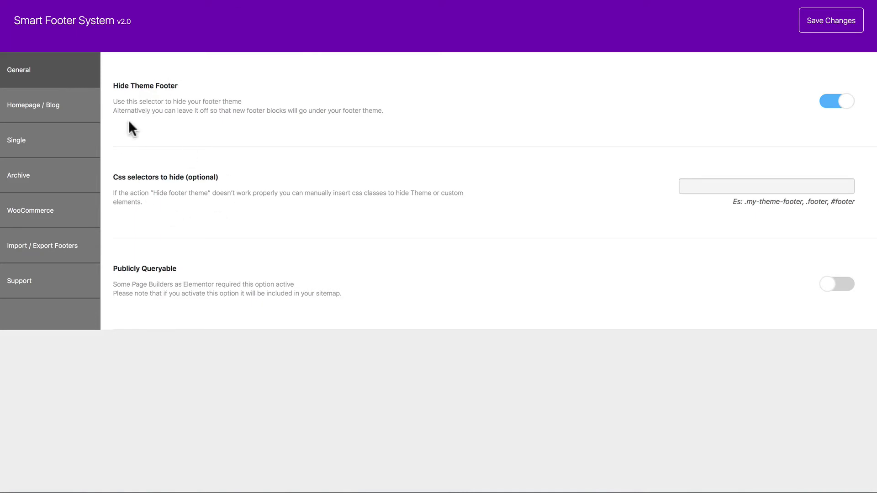
Choose Reveal Footer 2 for the homepage and Reveal Footer 3 for the blog
left_click(76, 115)
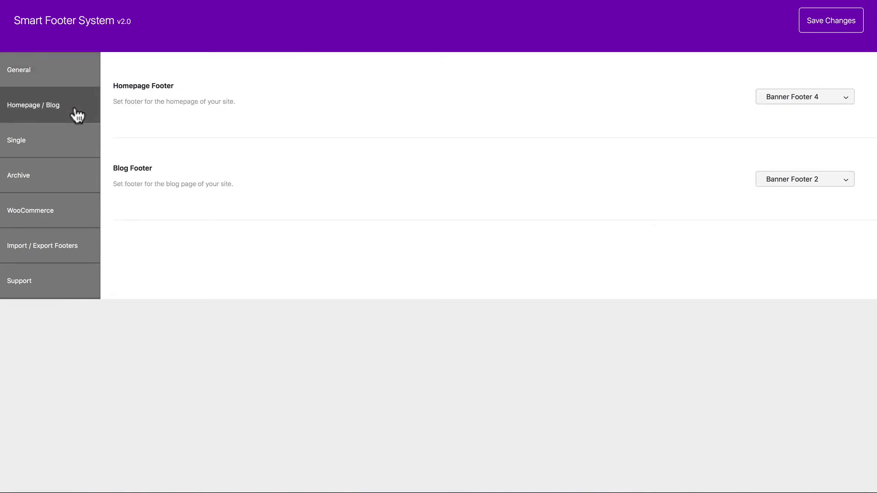
left_click(817, 92)
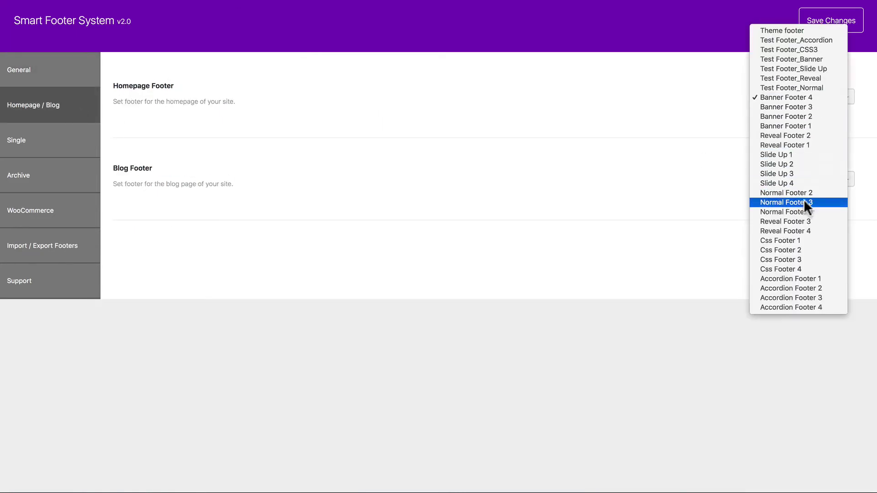
left_click(787, 135)
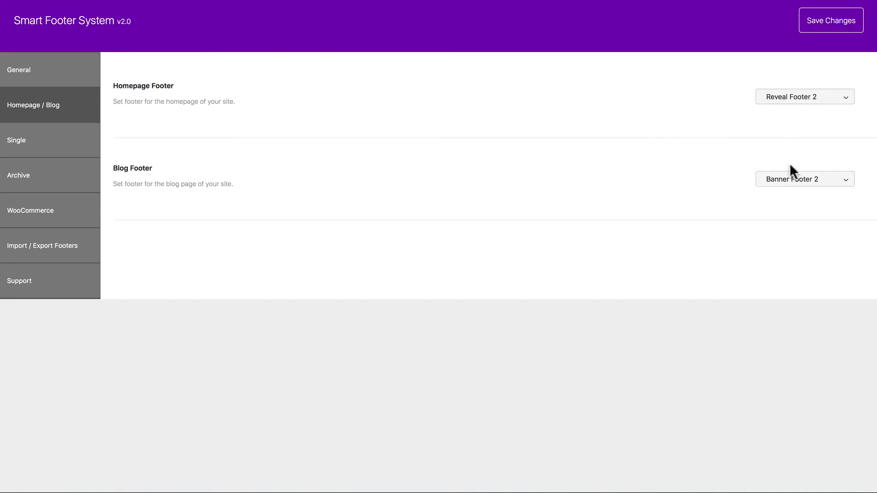
left_click(790, 177)
left_click(782, 283)
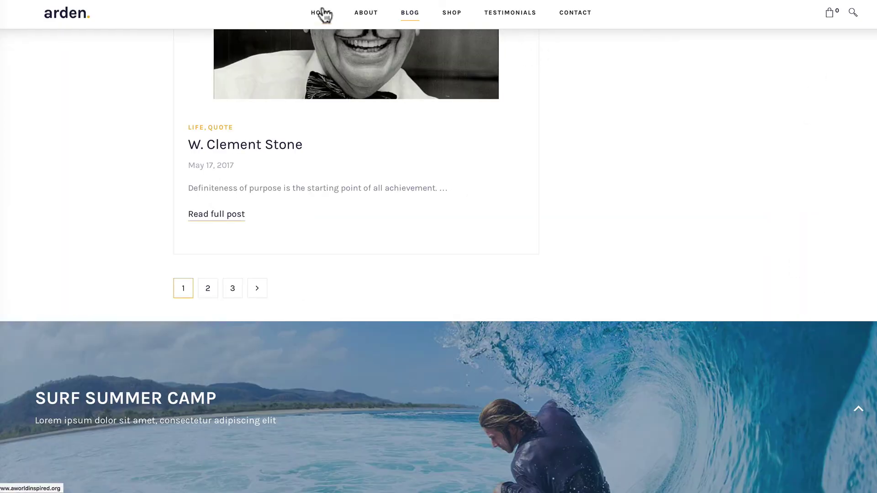
Scroll the Home page to preview its Merry Xmas footer
left_click(322, 13)
scroll(629, 162, "down", 5)
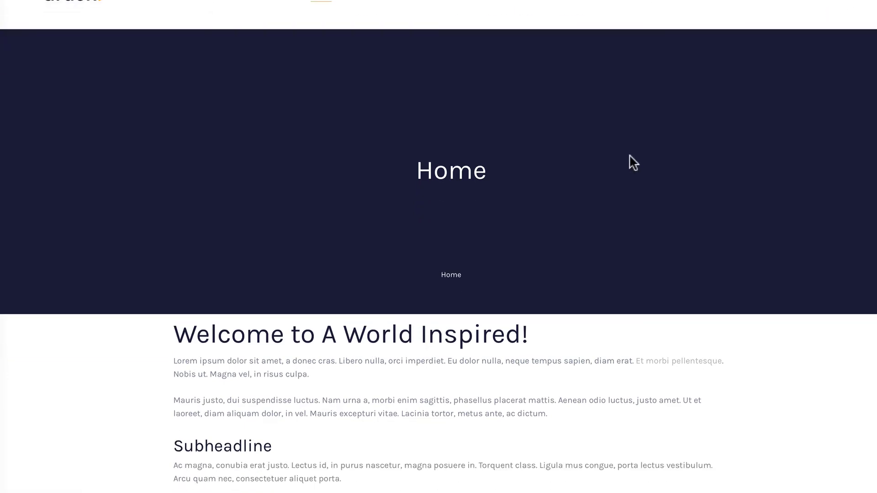
scroll(629, 157, "down", 9)
scroll(629, 156, "up", 4)
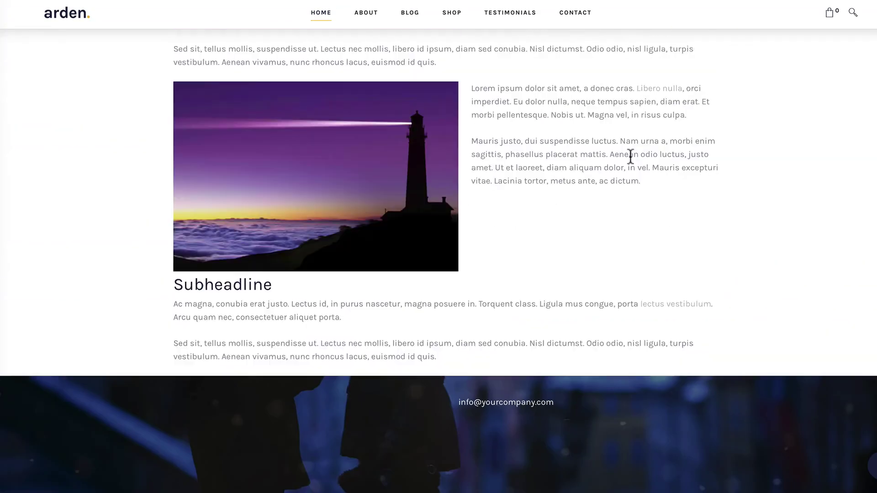
scroll(629, 157, "down", 1)
scroll(631, 158, "down", 5)
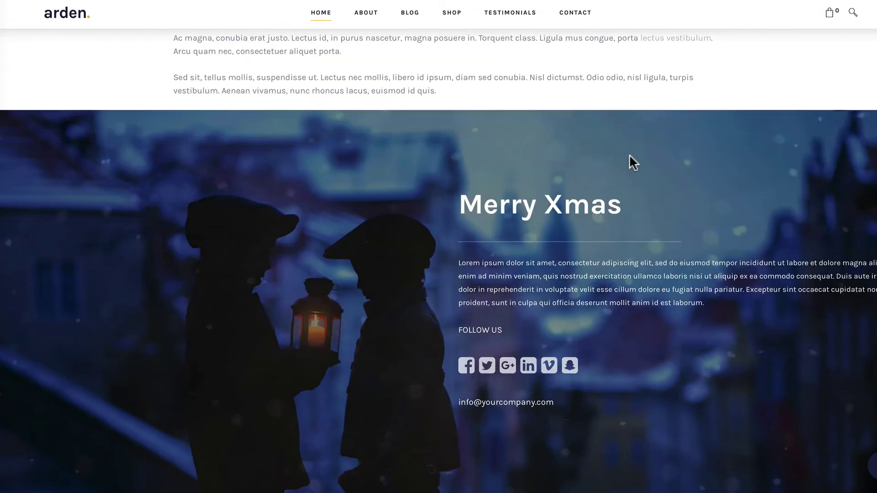
scroll(542, 94, "up", 15)
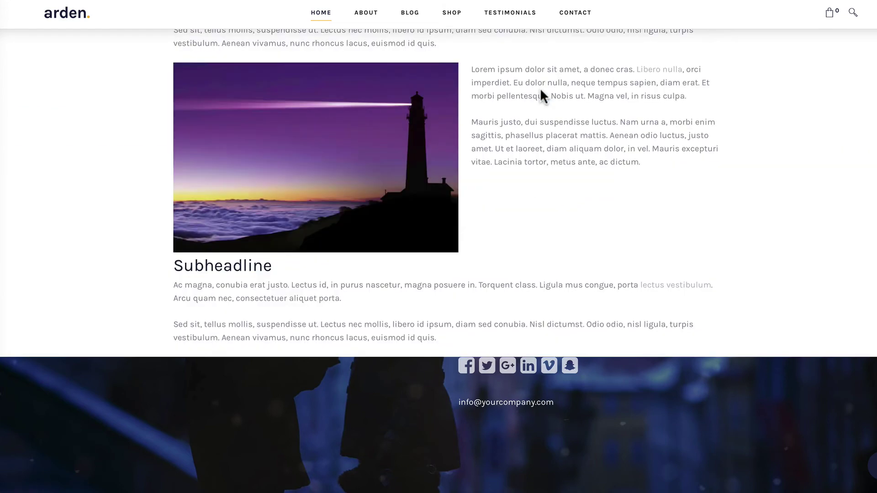
Open the Blog page and scroll down to its footer
left_click(408, 14)
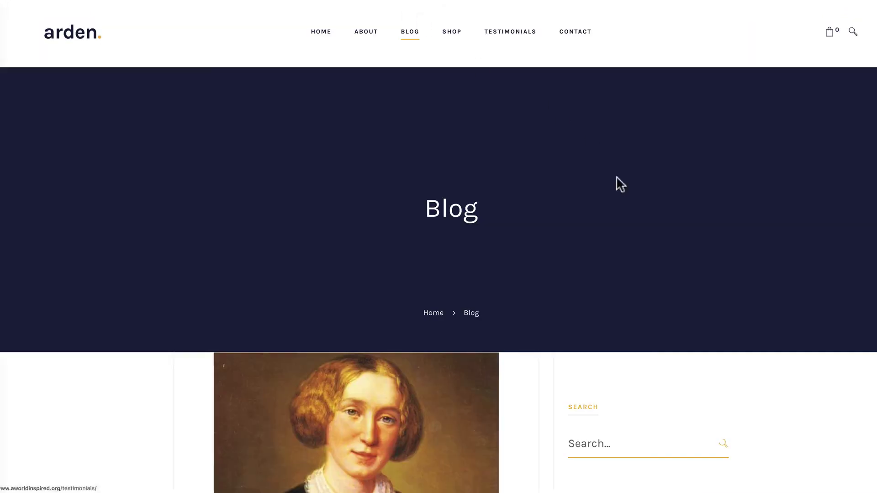
scroll(693, 246, "down", 15)
scroll(692, 242, "down", 15)
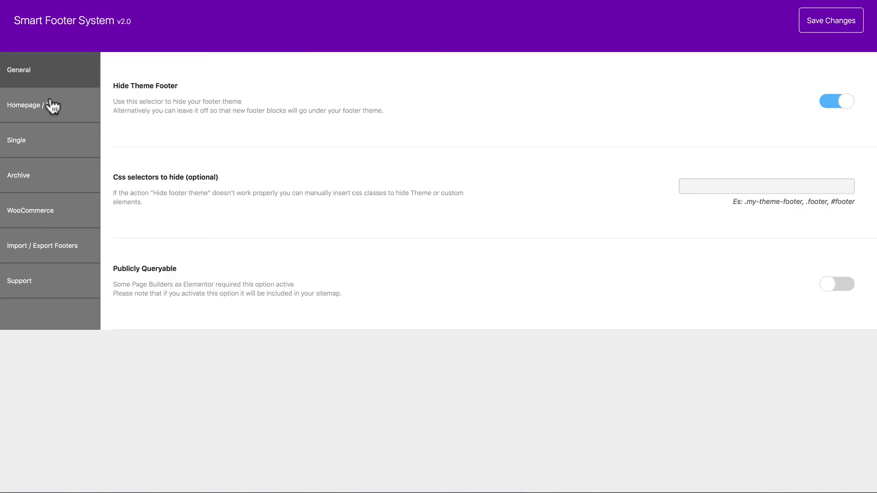
Assign Slide Up 3 to the homepage and Normal Footer 3 to the blog, and save
left_click(52, 105)
left_click(820, 100)
left_click(807, 133)
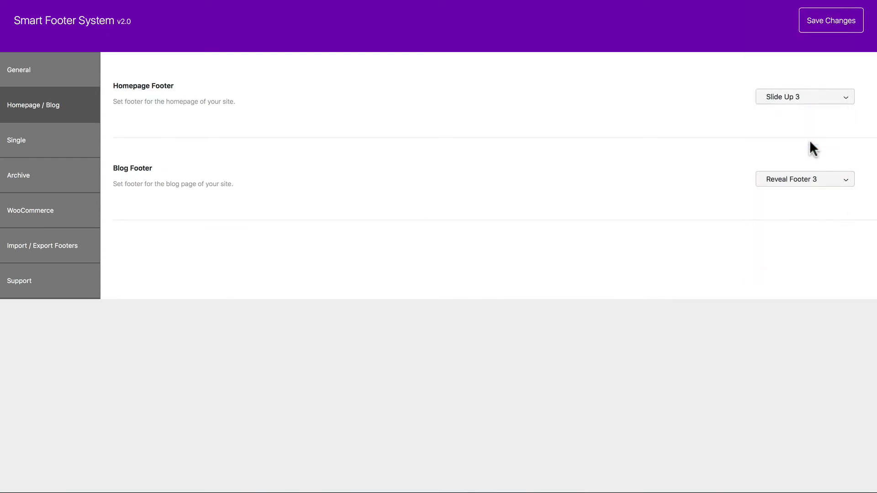
left_click(812, 178)
left_click(811, 159)
left_click(825, 25)
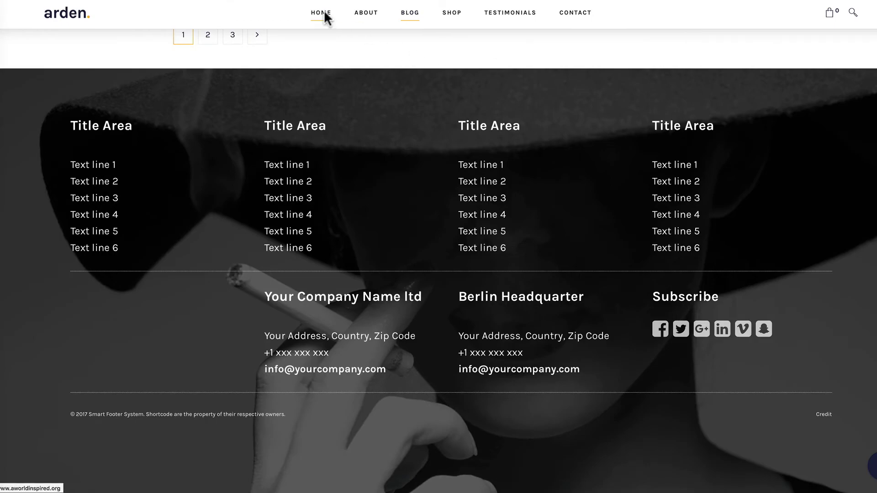
On the Home page, slide open the video footer and then collapse it again
left_click(323, 13)
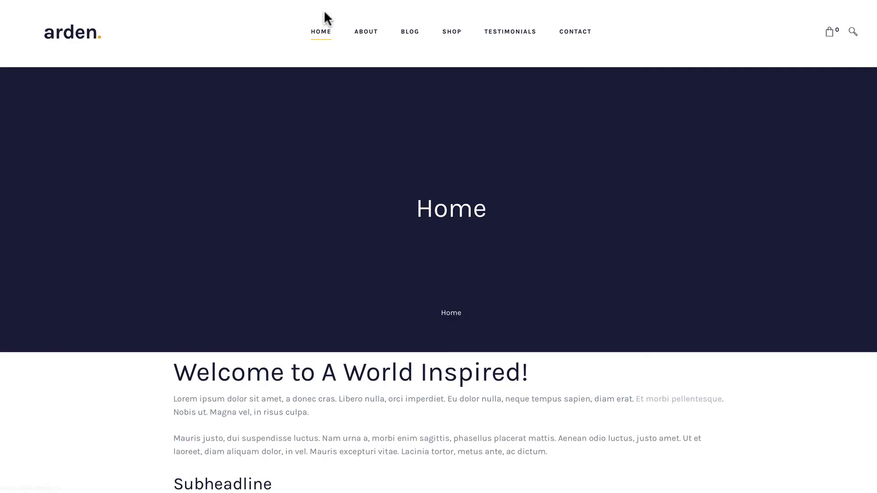
scroll(662, 247, "down", 8)
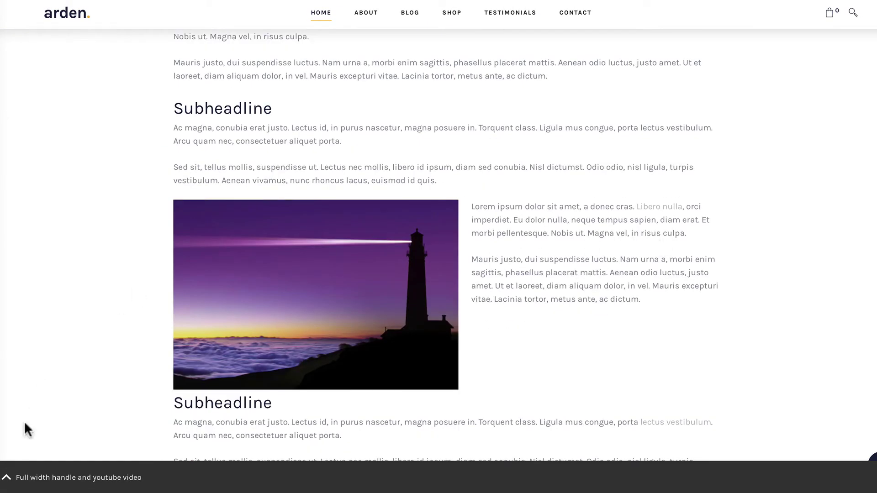
left_click(49, 478)
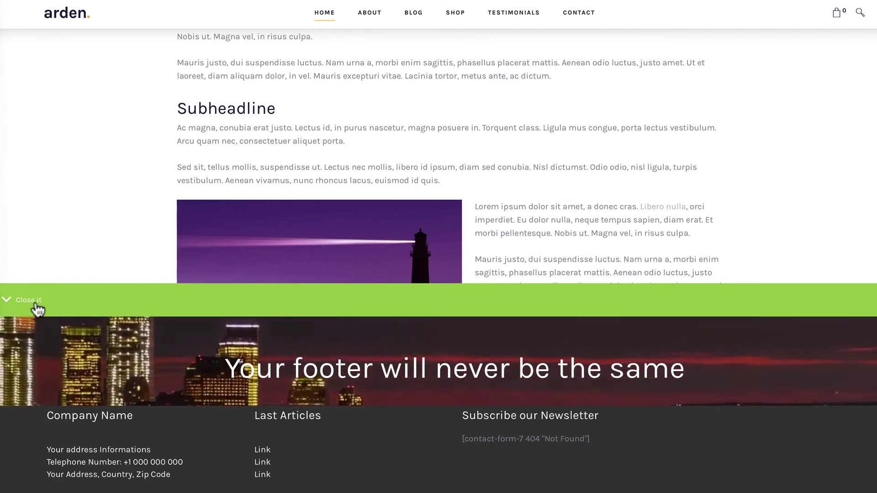
left_click(17, 300)
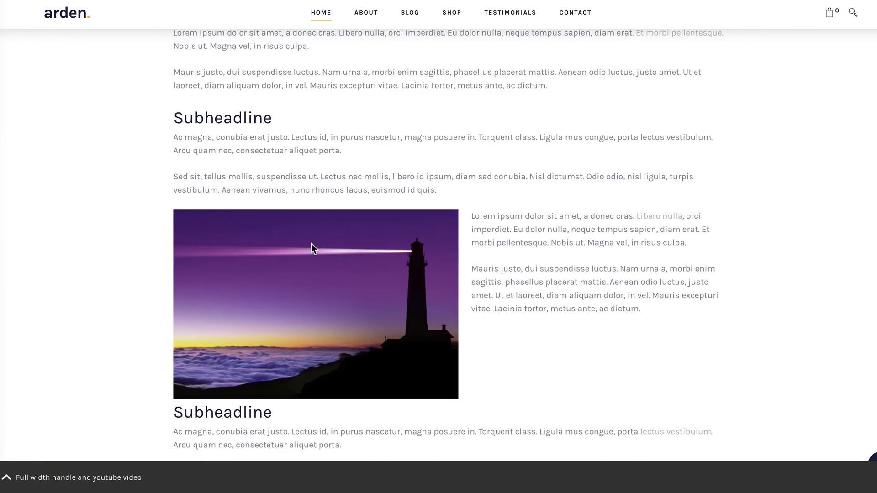
Scroll the Blog page down to its six-column Title Area footer
left_click(405, 13)
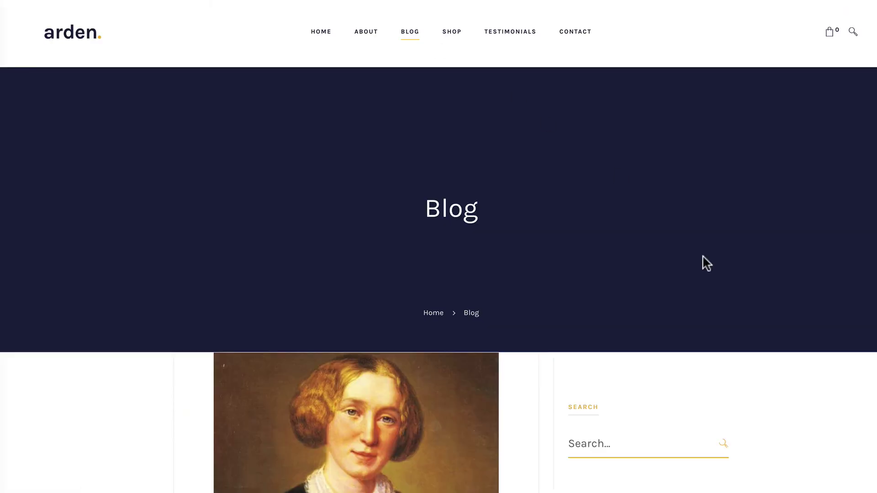
scroll(703, 261, "down", 10)
scroll(702, 258, "down", 20)
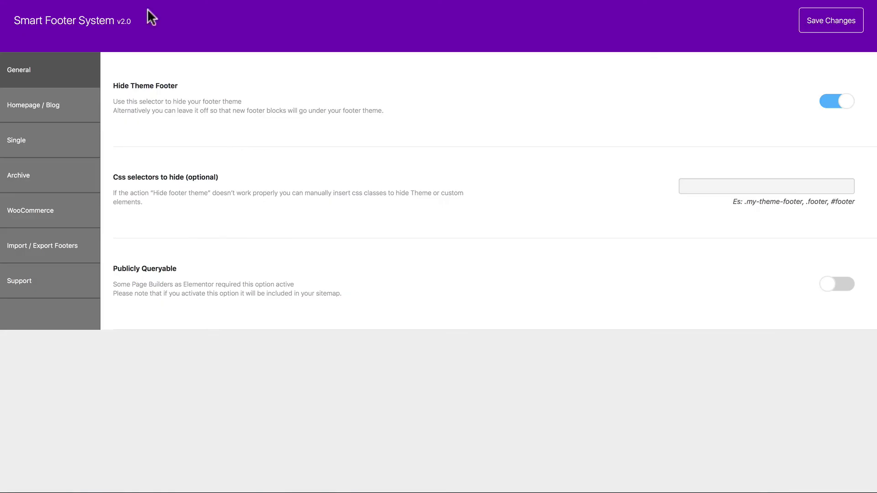
Assign Css Footer 1 to the homepage and Accordion Footer 4 to the blog, and save
left_click(76, 118)
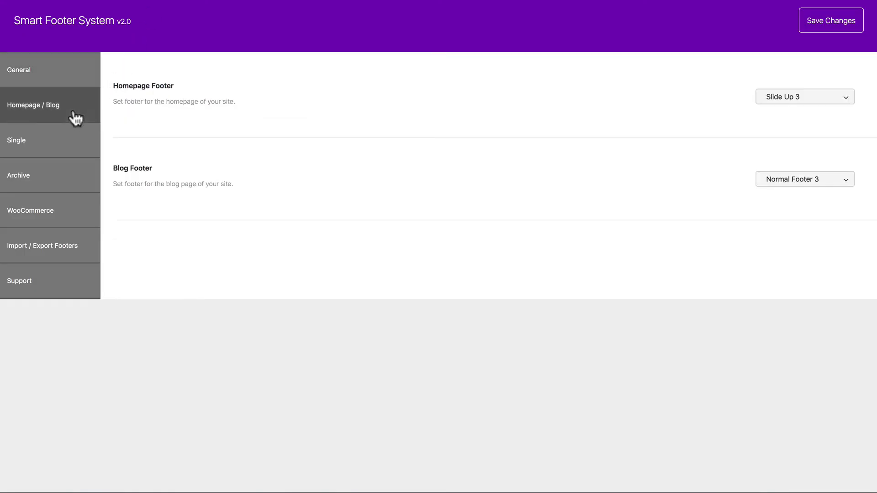
left_click(797, 100)
left_click(790, 164)
left_click(791, 182)
left_click(801, 284)
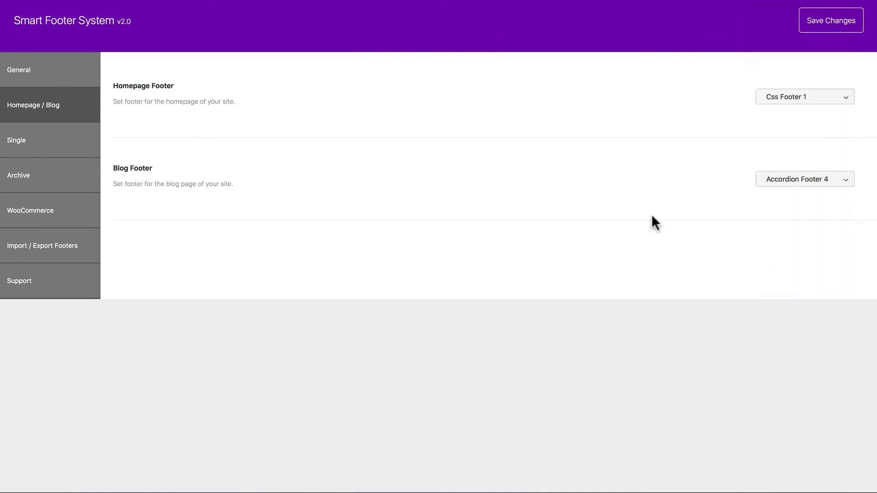
left_click(850, 26)
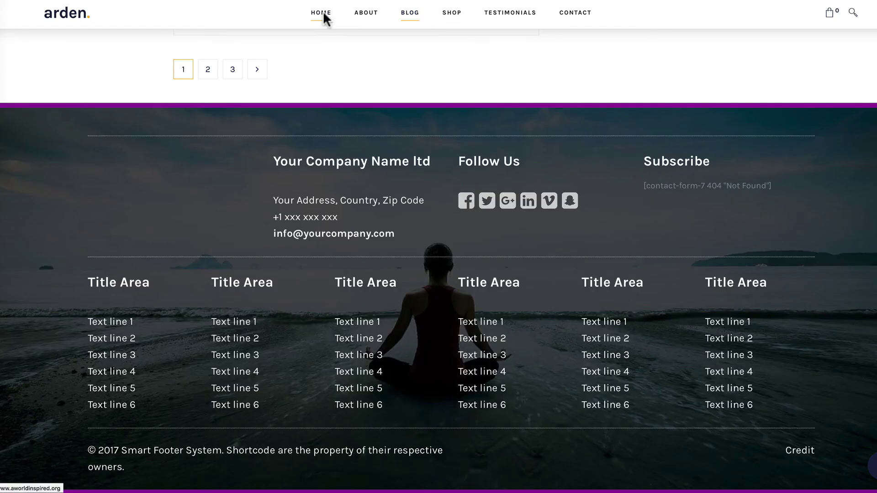
On the Home page, expand the accordion footer panel and collapse it again
left_click(323, 15)
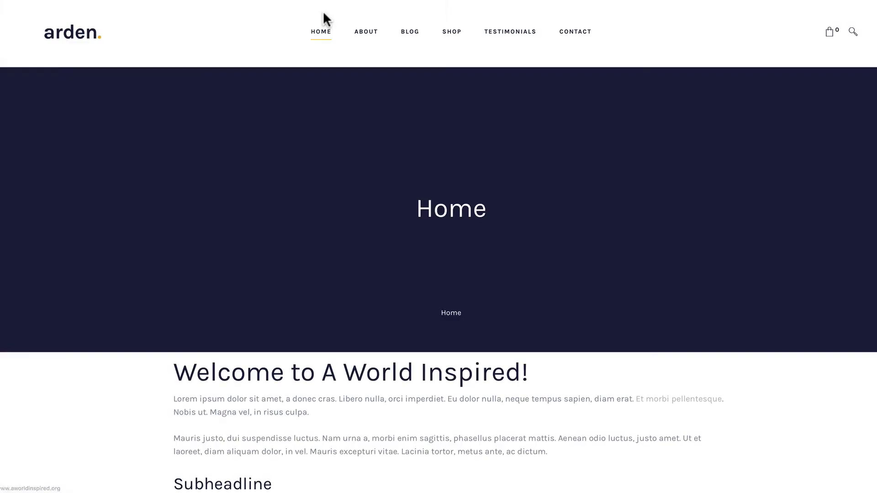
scroll(571, 155, "down", 10)
scroll(572, 155, "down", 5)
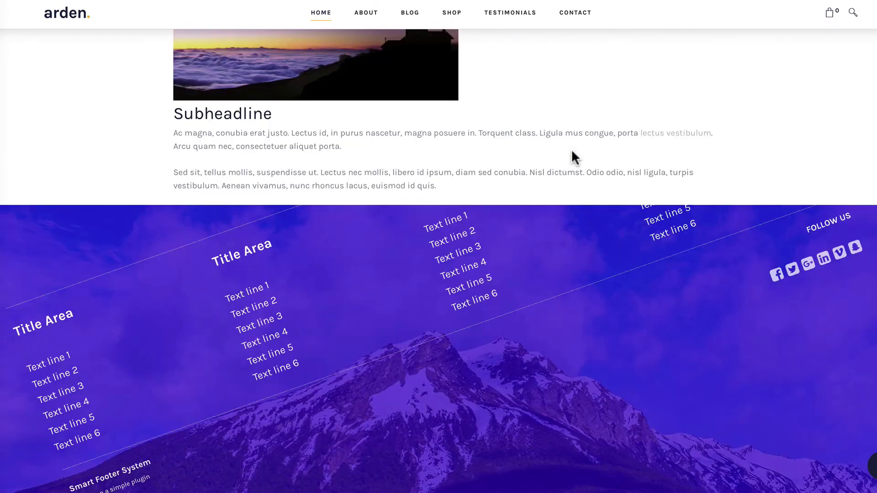
scroll(571, 155, "up", 2)
scroll(572, 155, "up", 1)
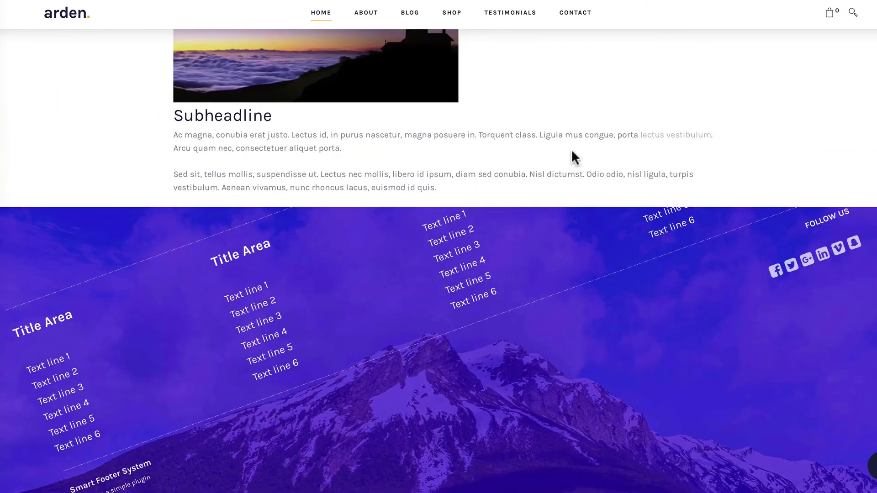
scroll(571, 156, "down", 4)
scroll(572, 155, "up", 3)
scroll(572, 156, "up", 1)
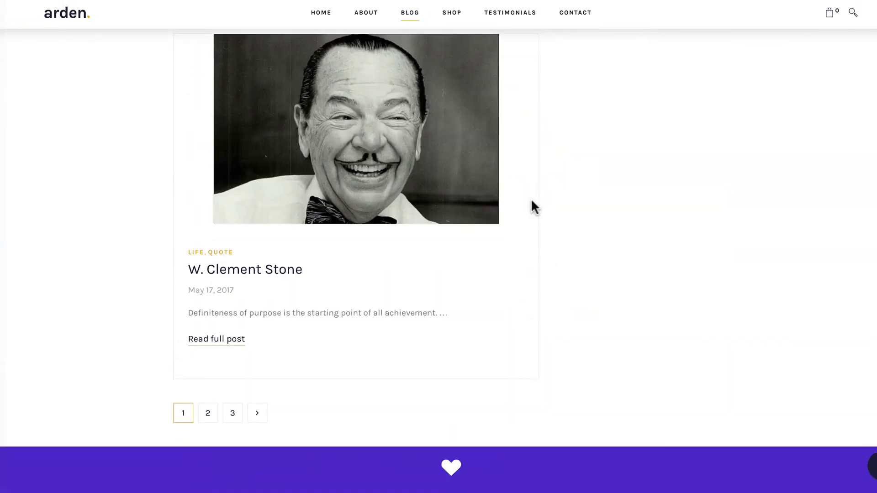
left_click(454, 473)
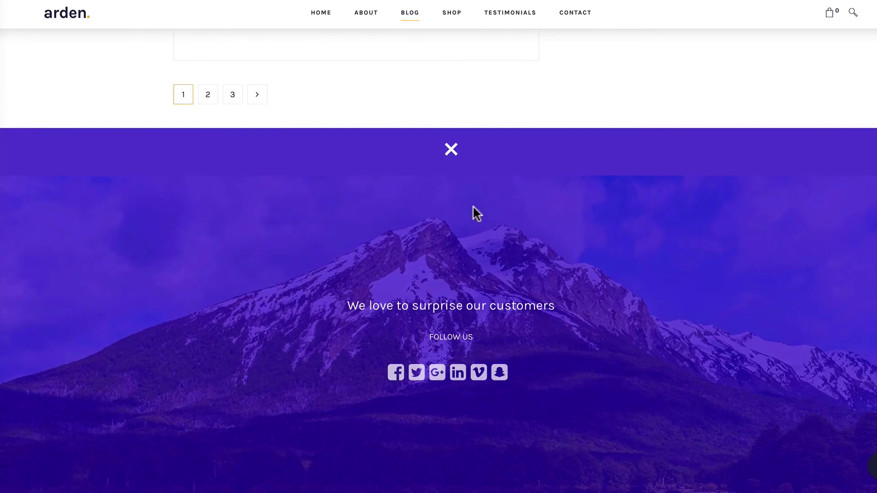
left_click(452, 151)
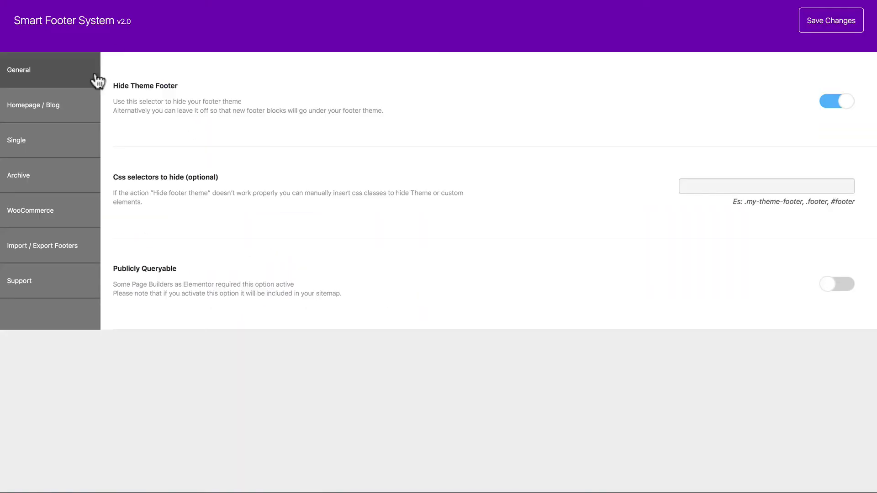
Make Accordion Footer 1 the homepage footer and save
left_click(71, 107)
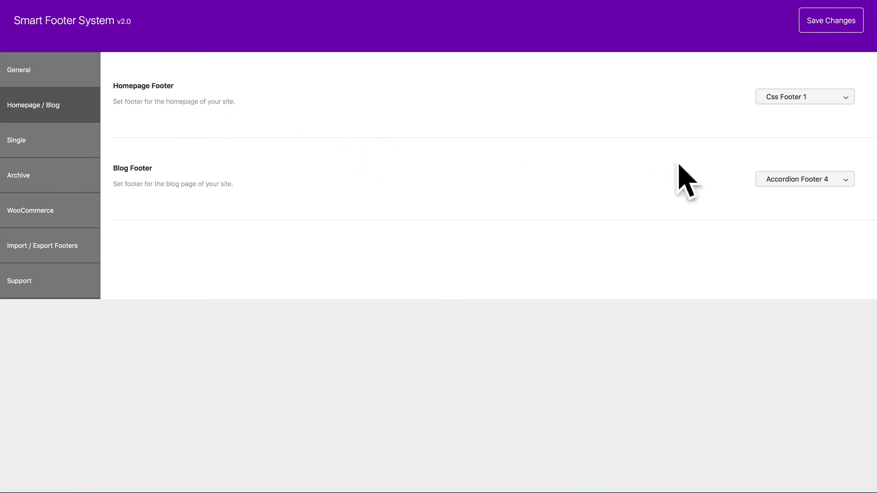
left_click(774, 97)
left_click(780, 135)
left_click(822, 25)
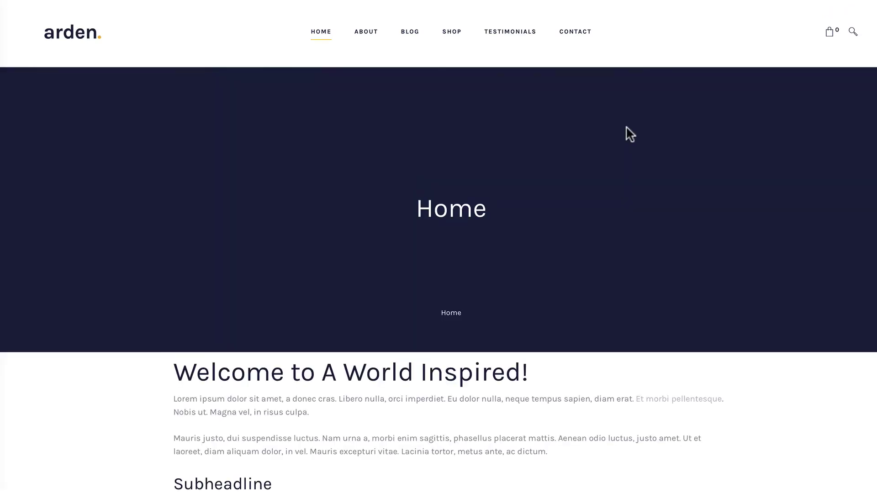
Expand the Home page footer to its four Title Area columns, then collapse it
scroll(627, 134, "down", 9)
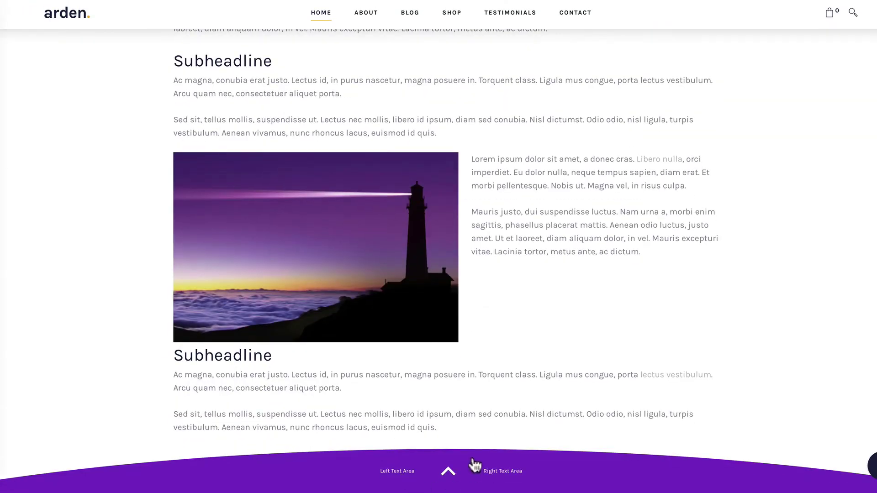
left_click(449, 475)
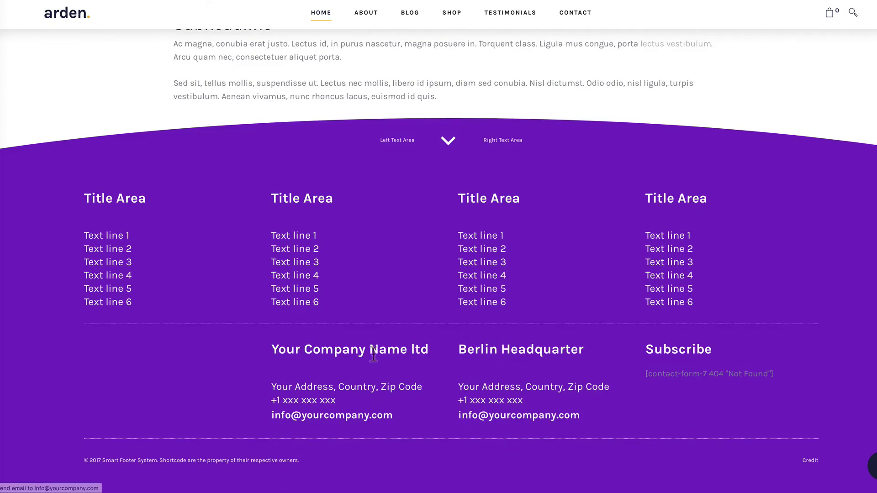
left_click(449, 144)
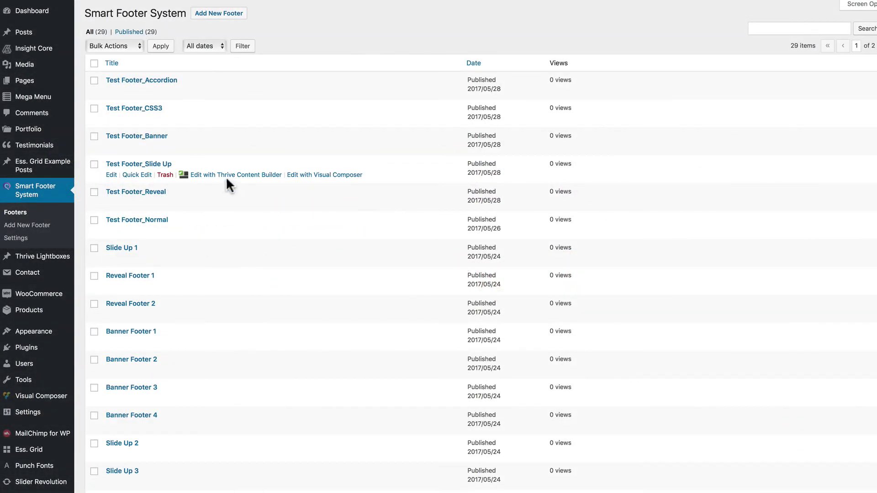
Open Test Footer_Banner for editing and select all its content to reveal hidden text
left_click(150, 136)
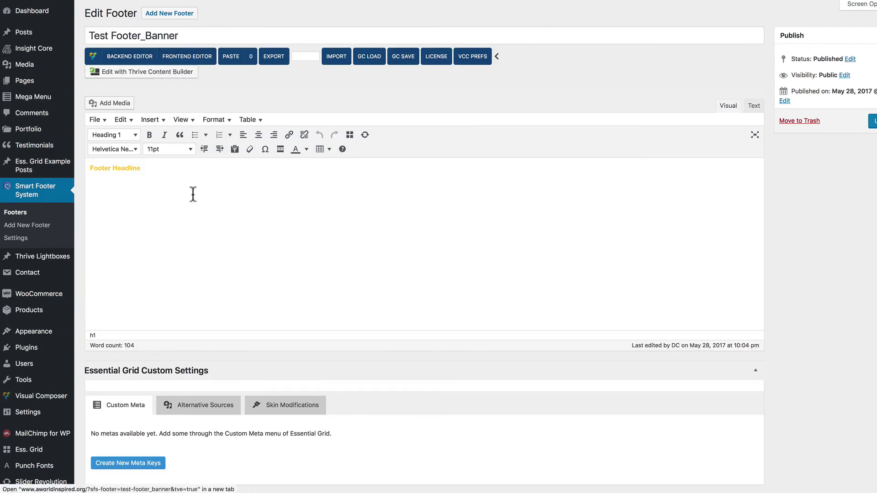
left_click(206, 228)
key("ctrl+a")
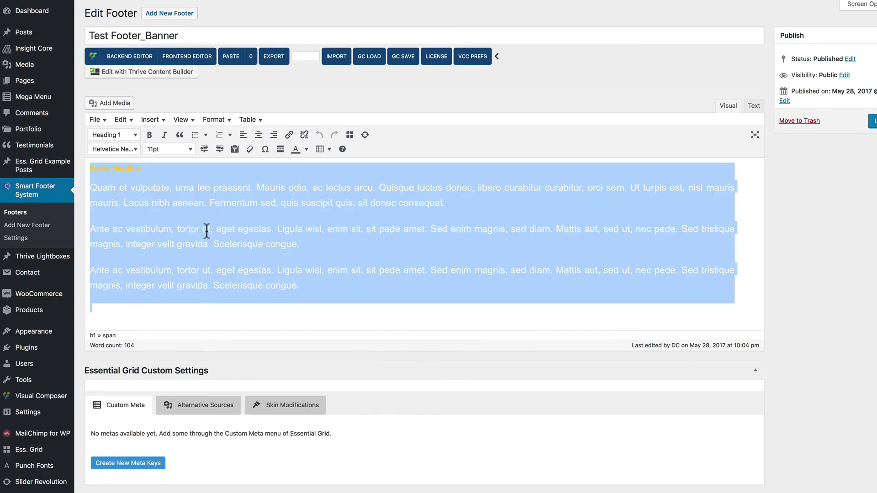
left_click(127, 168)
Set the Footer Headline to 48px and delete the body paragraphs beneath it
left_click_drag(143, 169, 89, 168)
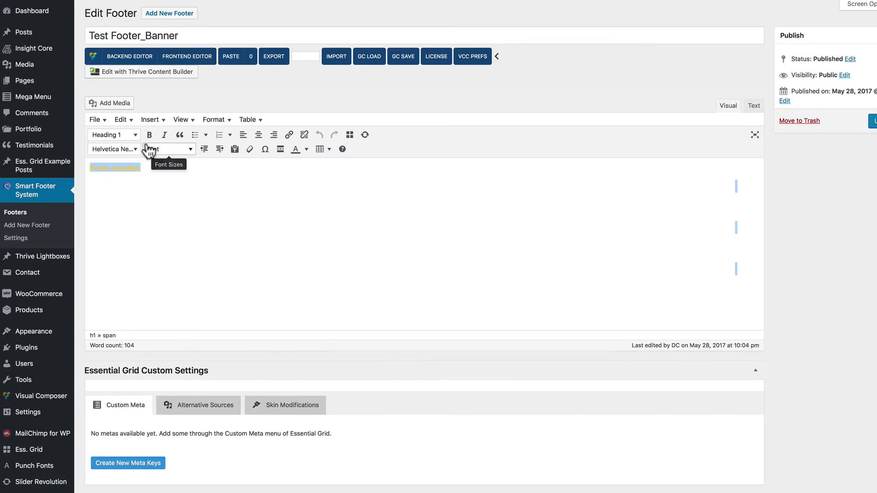
left_click(190, 152)
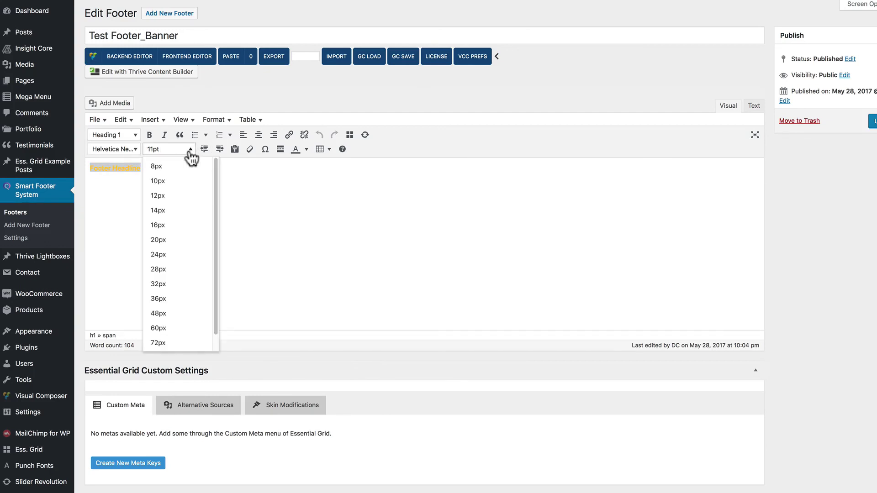
left_click(158, 313)
left_click(229, 267)
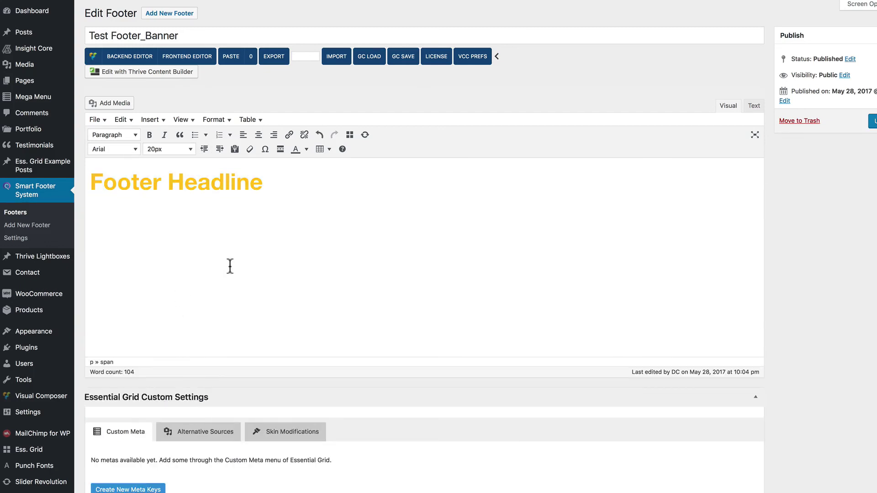
key("super+a")
key("BackSpace")
Scroll to the banner settings and compare the mobile and desktop versions
scroll(299, 246, "down", 10)
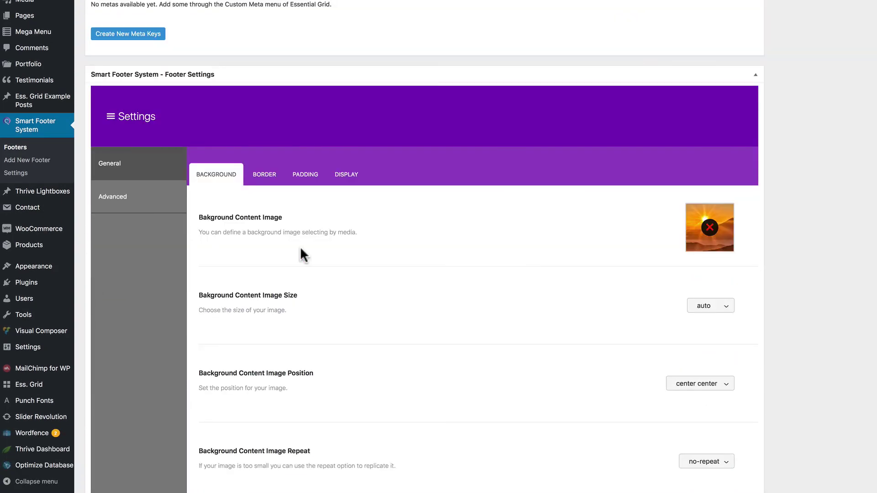
scroll(299, 246, "up", 10)
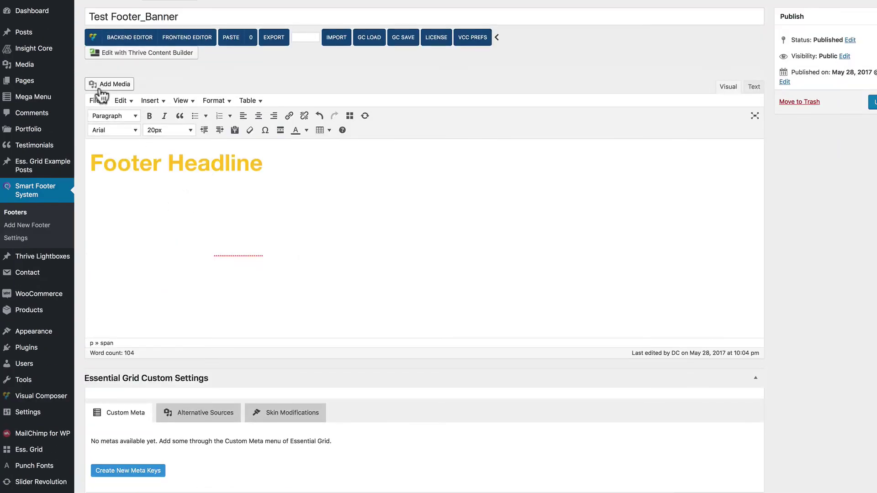
scroll(330, 233, "down", 10)
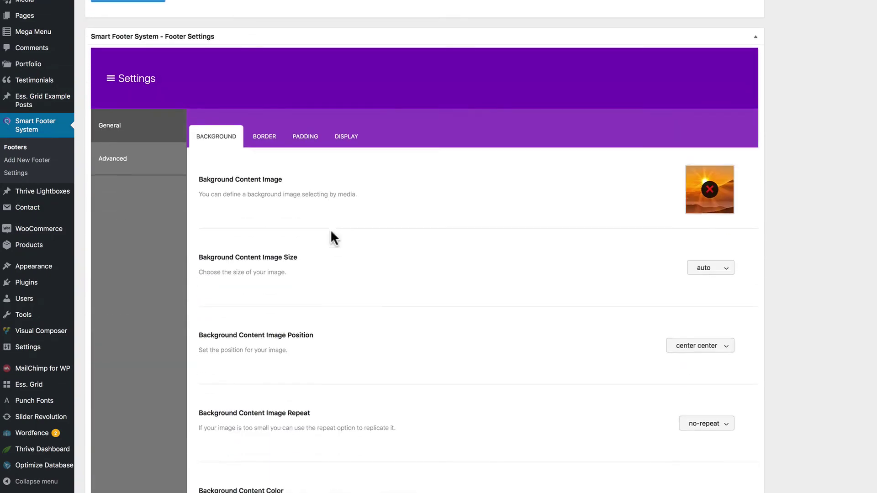
scroll(331, 229, "down", 2)
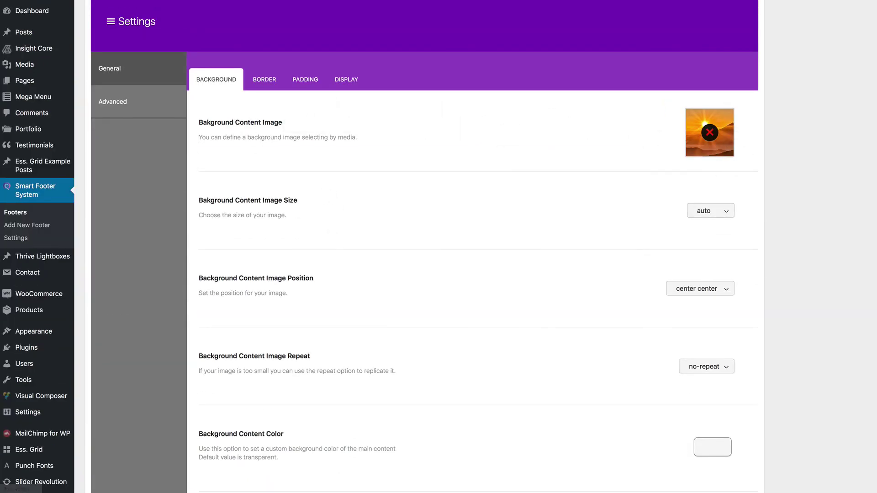
scroll(355, 94, "down", 15)
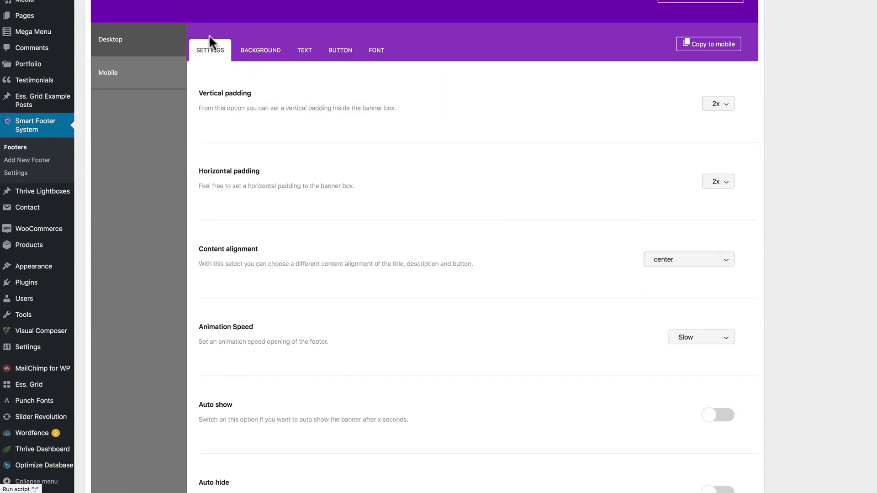
left_click(147, 82)
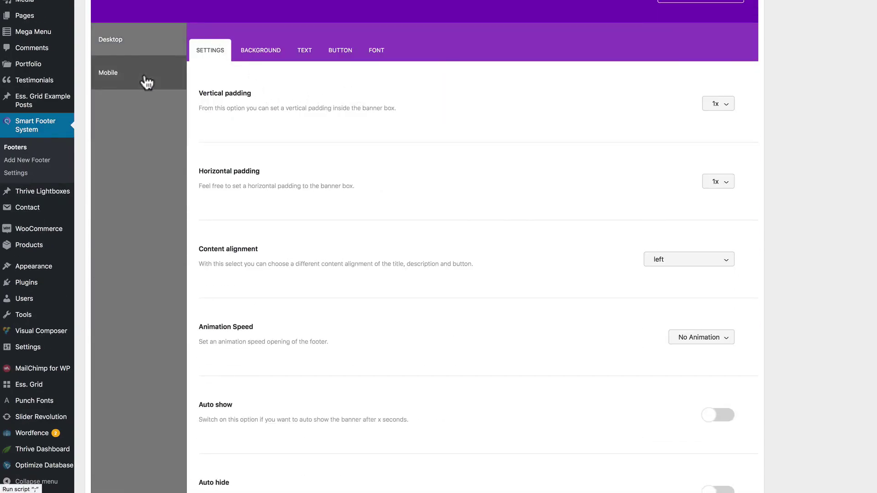
left_click(137, 47)
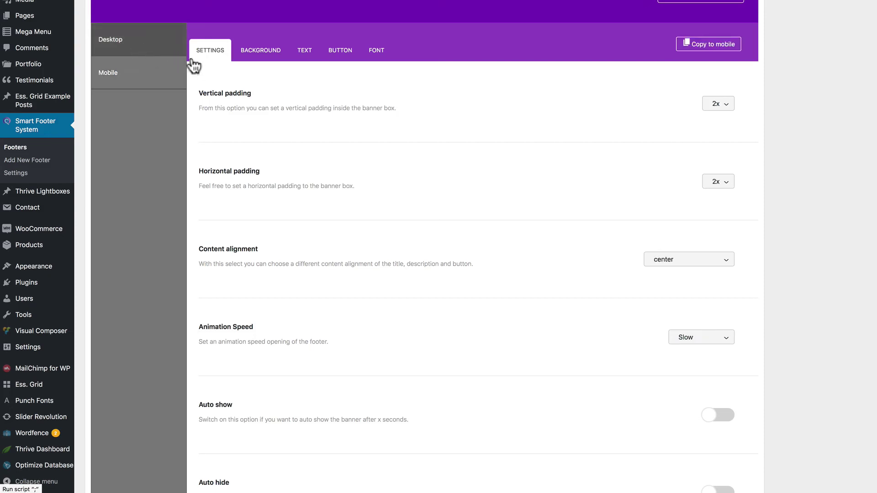
Review the banner's background, title/subtitle text and button options
left_click(259, 52)
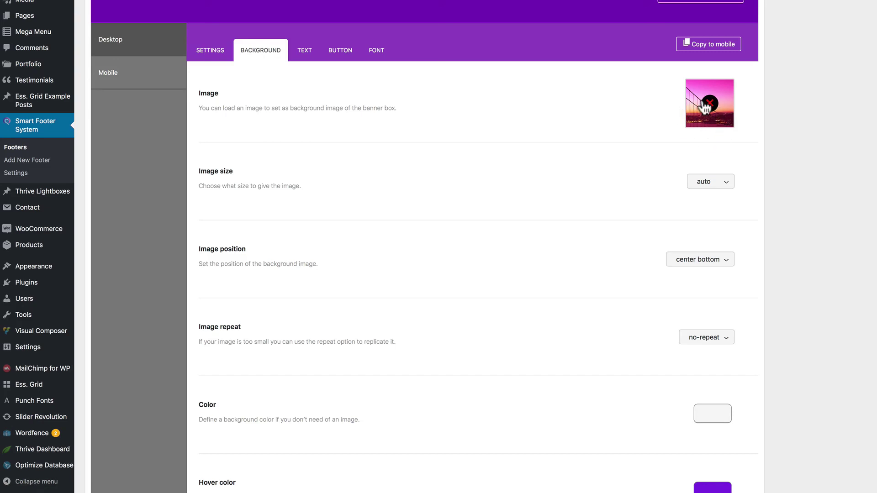
left_click(303, 54)
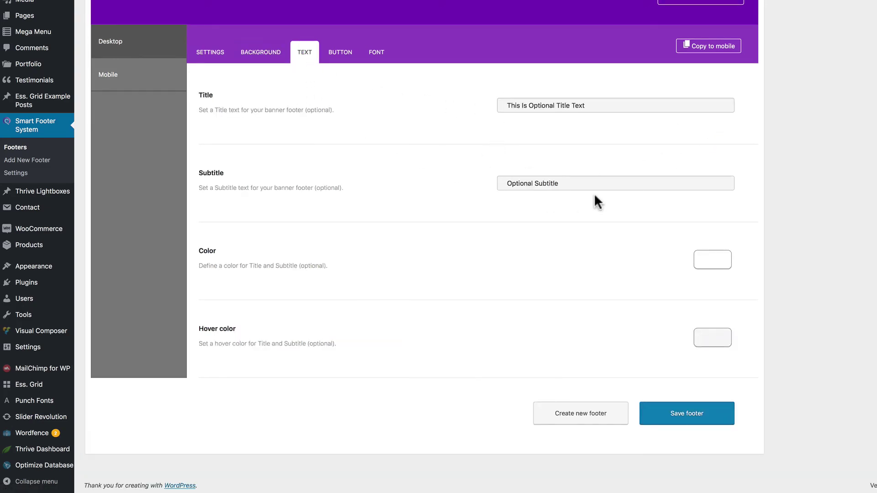
left_click(342, 58)
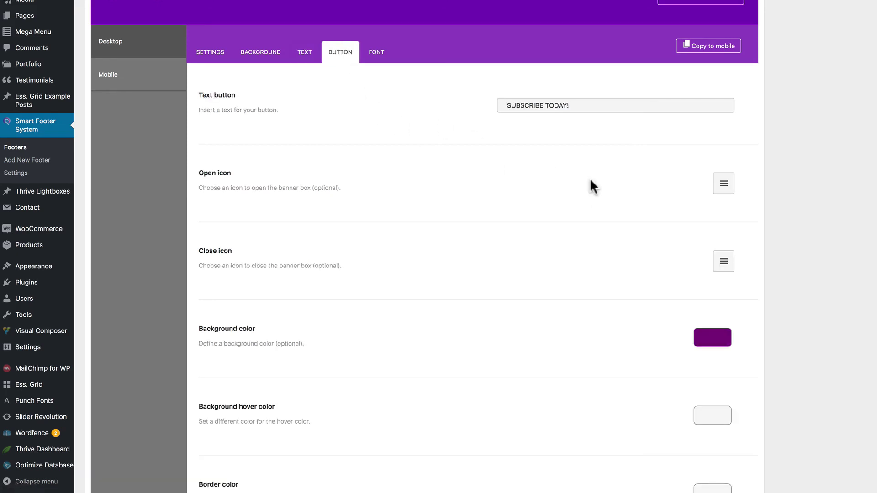
scroll(646, 339, "down", 8)
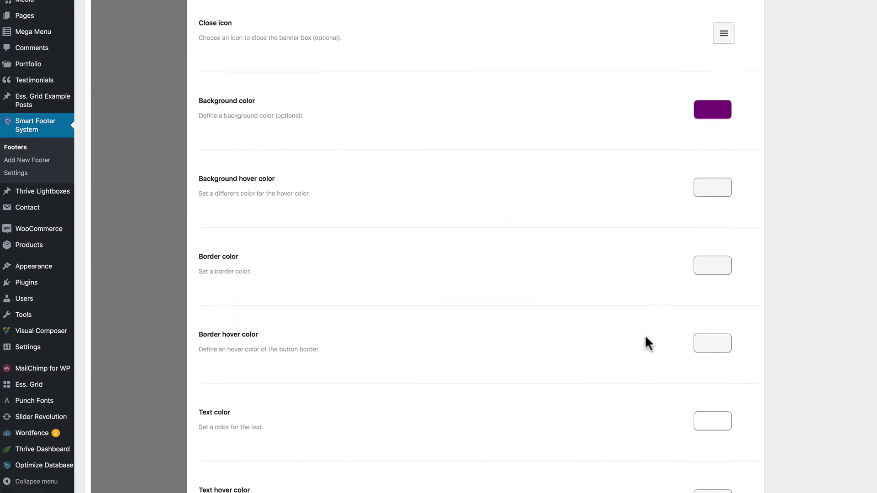
scroll(646, 337, "down", 3)
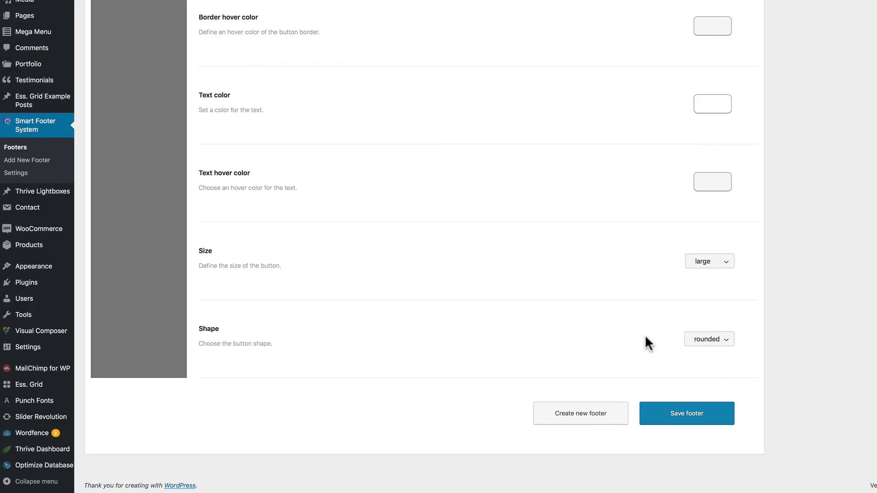
scroll(645, 337, "up", 15)
Review the font settings: bold 42px title, normal 24px subtitle, bold 24px button
left_click(377, 343)
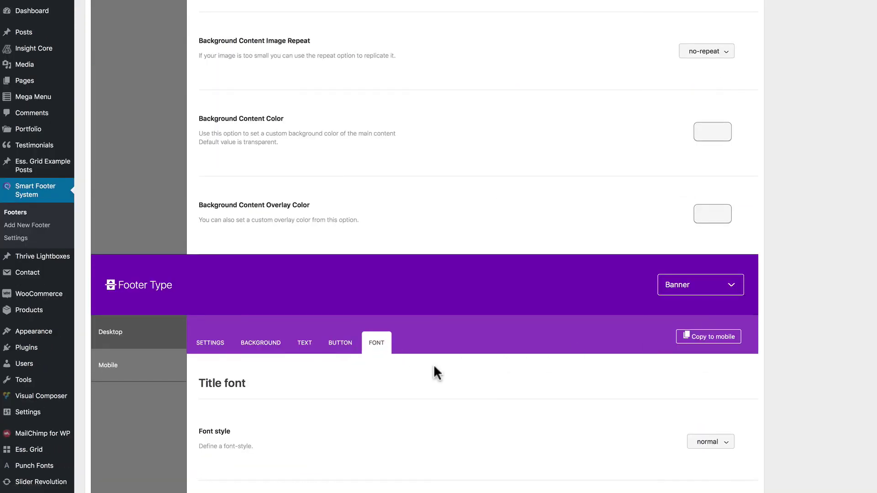
scroll(434, 364, "down", 5)
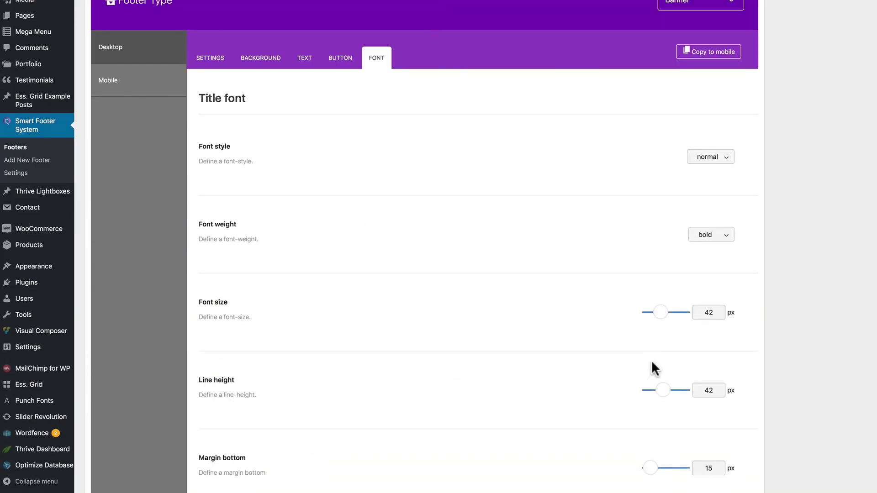
scroll(666, 379, "down", 5)
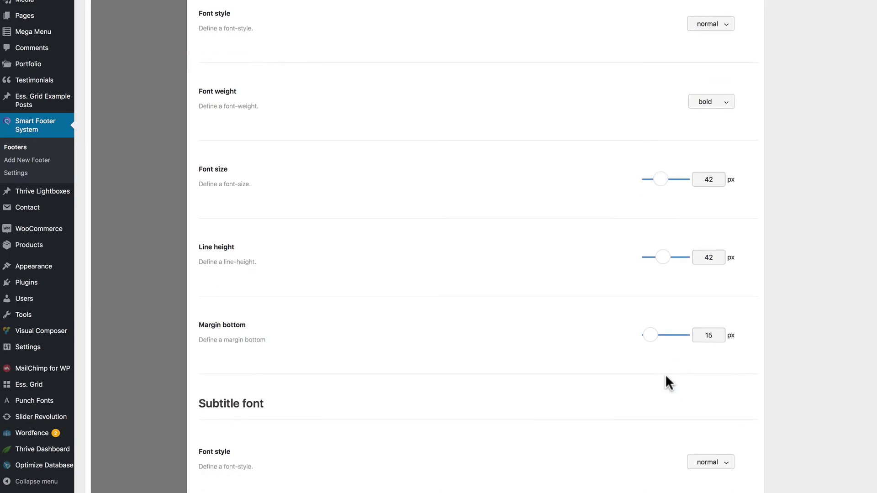
scroll(389, 328, "down", 10)
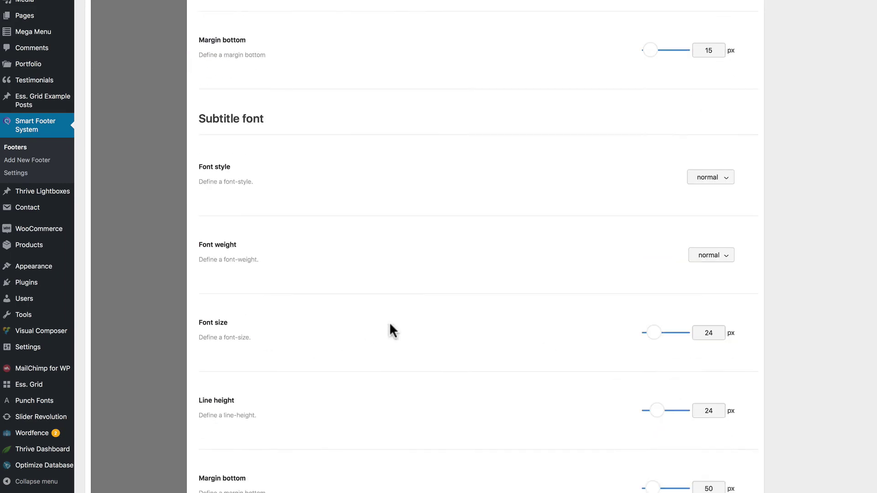
scroll(325, 313, "down", 5)
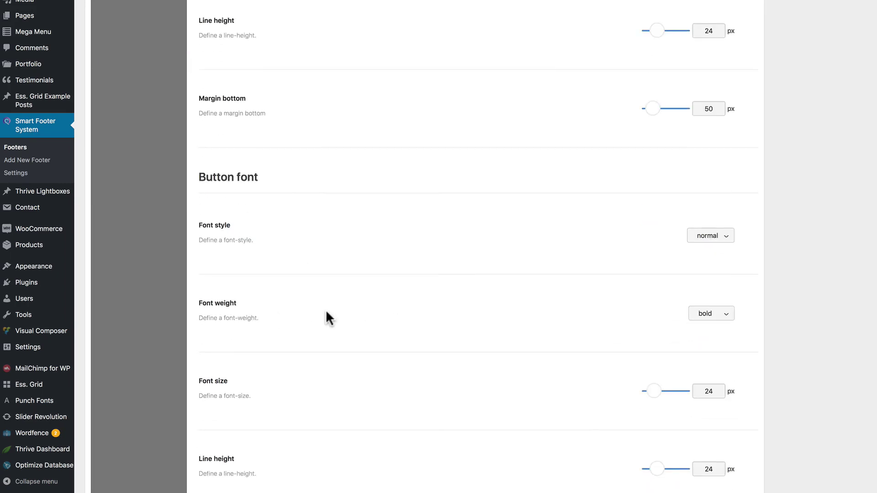